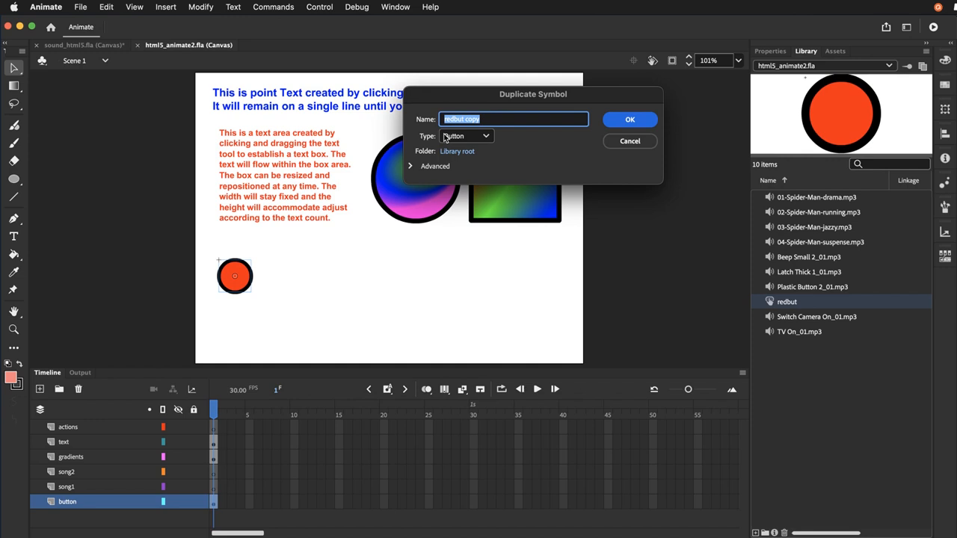
Name the duplicated button symbol bluebut and place an instance of it on the stage directly below the red circle
{"action": "type", "text": "bluebut"}
{"action": "key", "text": "Return"}
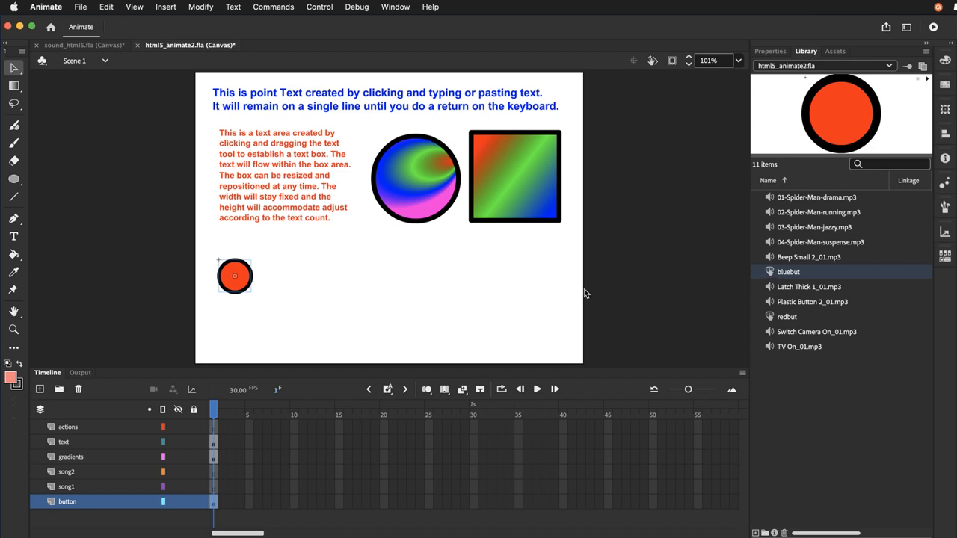
{"action": "key", "text": "super+v"}
{"action": "mouse_move", "coordinate": [250, 331]}
{"action": "left_mouse_down"}
{"action": "mouse_move", "coordinate": [234, 320]}
{"action": "mouse_move", "coordinate": [234, 335]}
{"action": "left_mouse_up"}
Open the bluebut symbol for editing and change the Up state's circle fill to blue #0033FF
{"action": "double_click", "coordinate": [233, 330]}
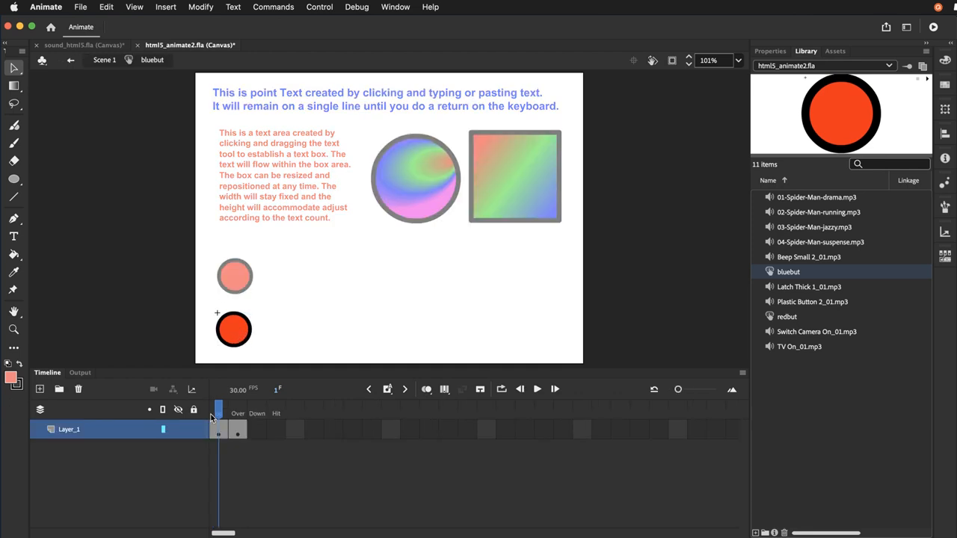
{"action": "left_click", "coordinate": [234, 339]}
{"action": "left_click", "coordinate": [946, 64]}
{"action": "left_click", "coordinate": [804, 145]}
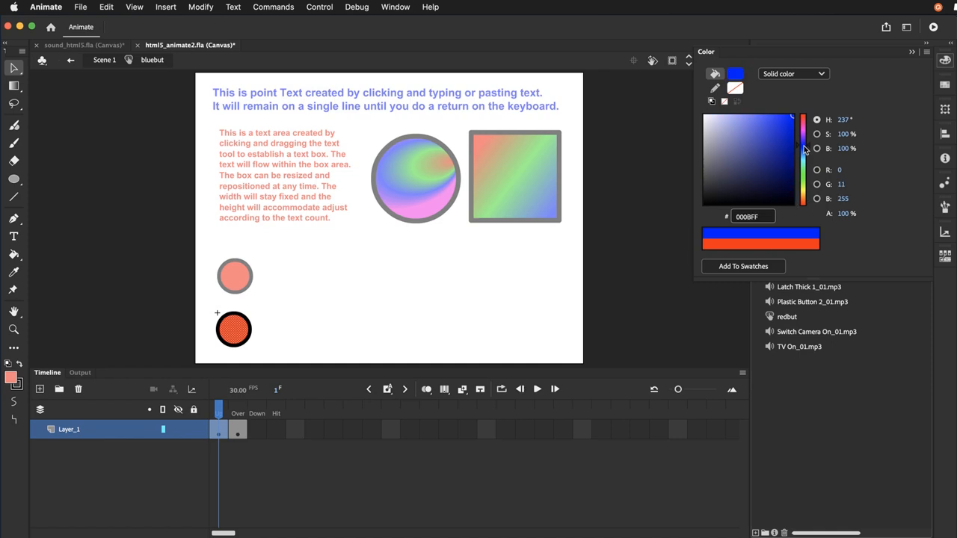
{"action": "left_click_drag", "start_coordinate": [804, 146], "coordinate": [805, 147]}
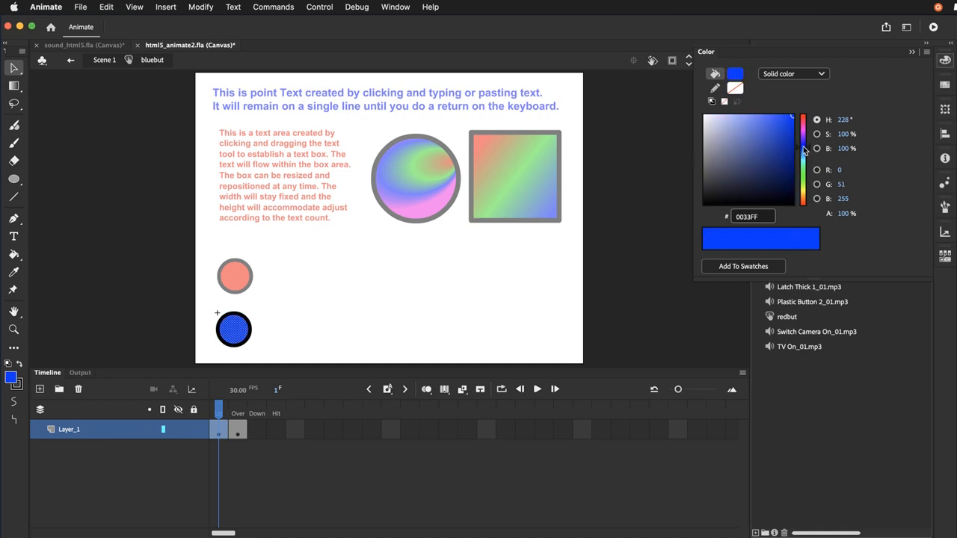
Change the circle fill in bluebut's Over state to light blue #7D91FC
{"action": "left_click", "coordinate": [244, 414]}
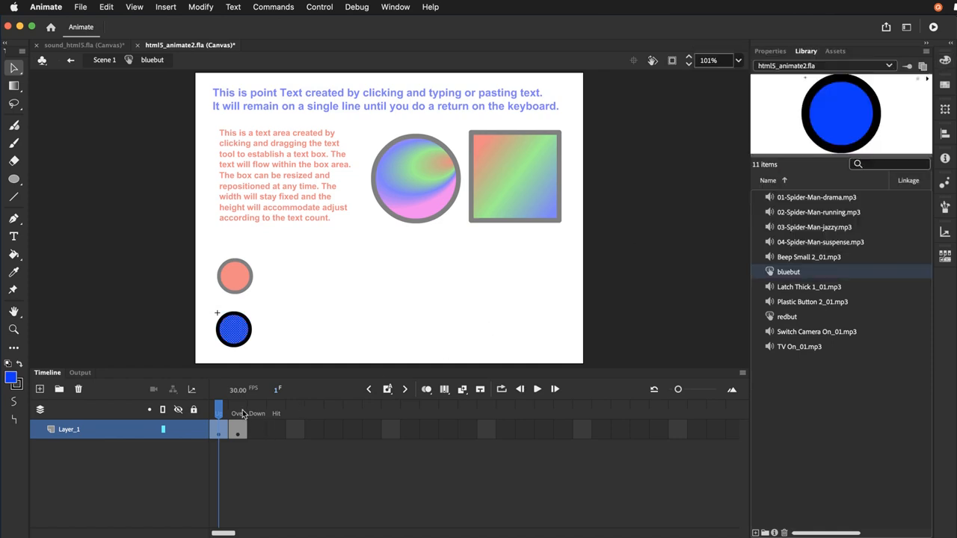
{"action": "left_click", "coordinate": [243, 415]}
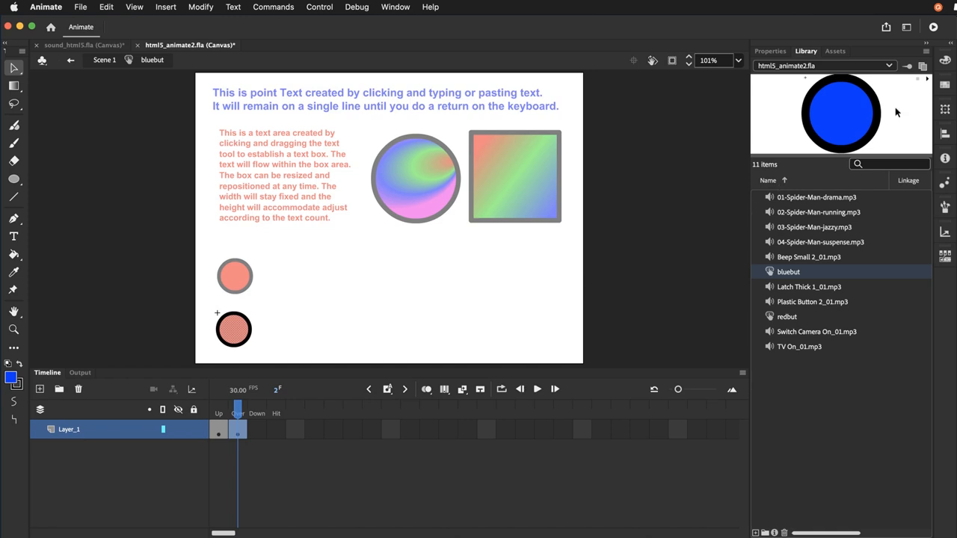
{"action": "left_click", "coordinate": [952, 66]}
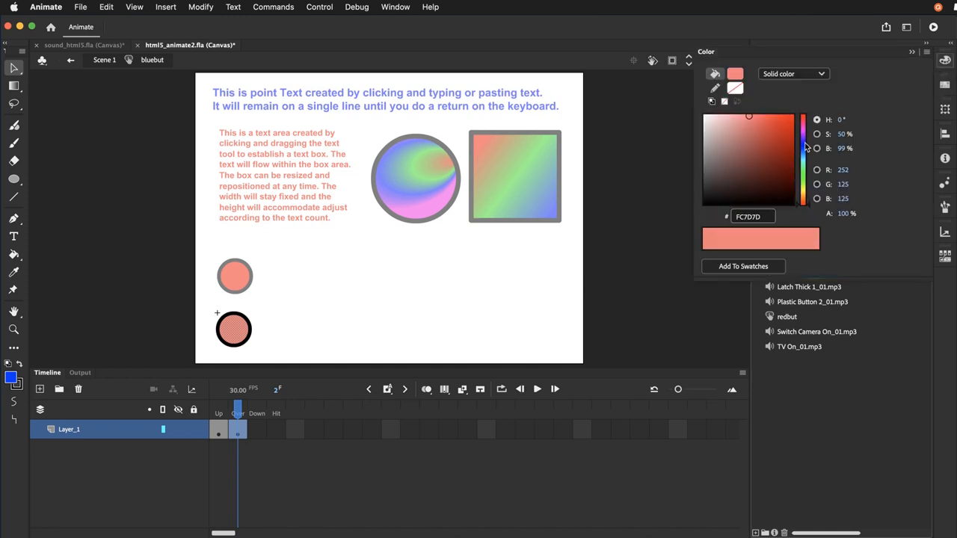
{"action": "left_click", "coordinate": [804, 148]}
{"action": "left_click_drag", "start_coordinate": [804, 148], "coordinate": [804, 148]}
Return to Scene 1 and save the document
{"action": "left_click", "coordinate": [100, 60]}
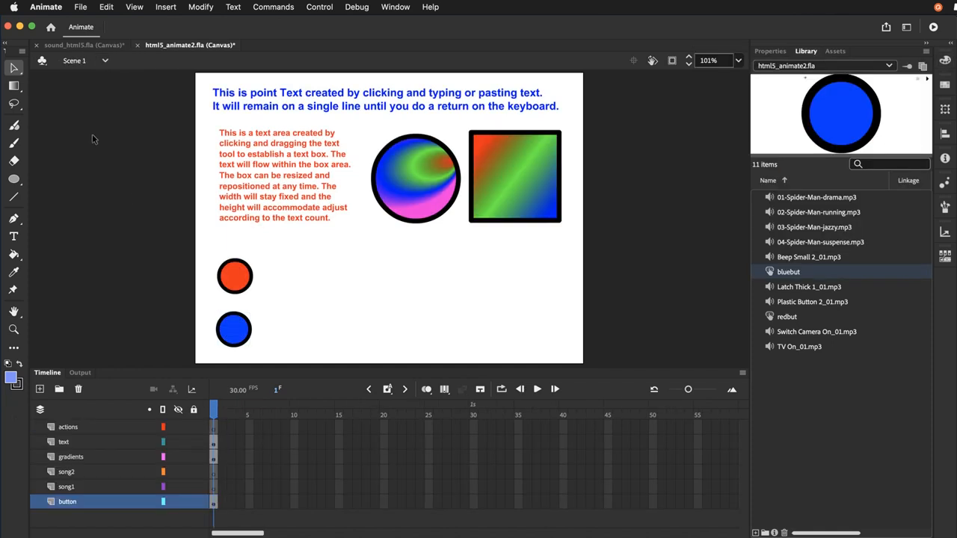
{"action": "left_click", "coordinate": [80, 7]}
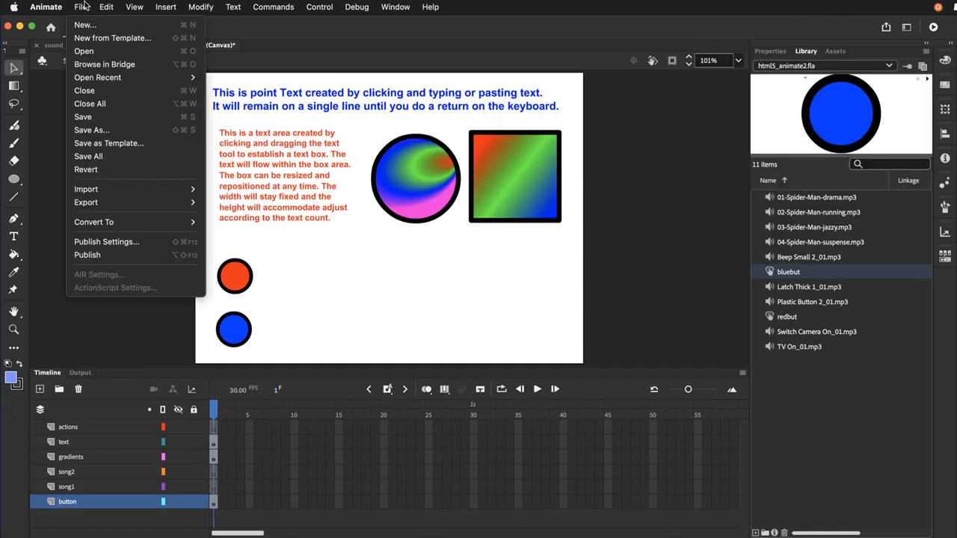
{"action": "left_click", "coordinate": [84, 116]}
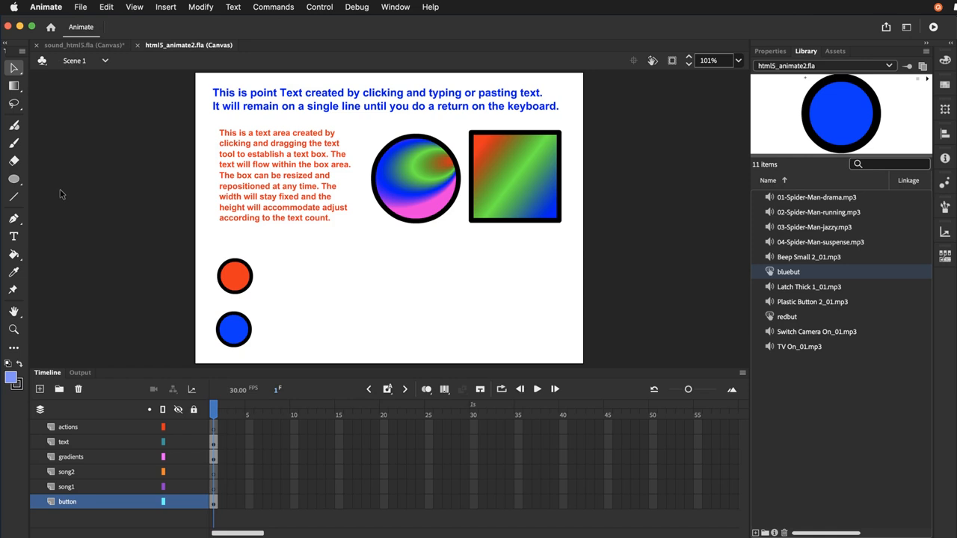
Draw a small square about 27 px wide with the Rectangle tool on the button layer, below the gradient square
{"action": "left_click", "coordinate": [14, 180]}
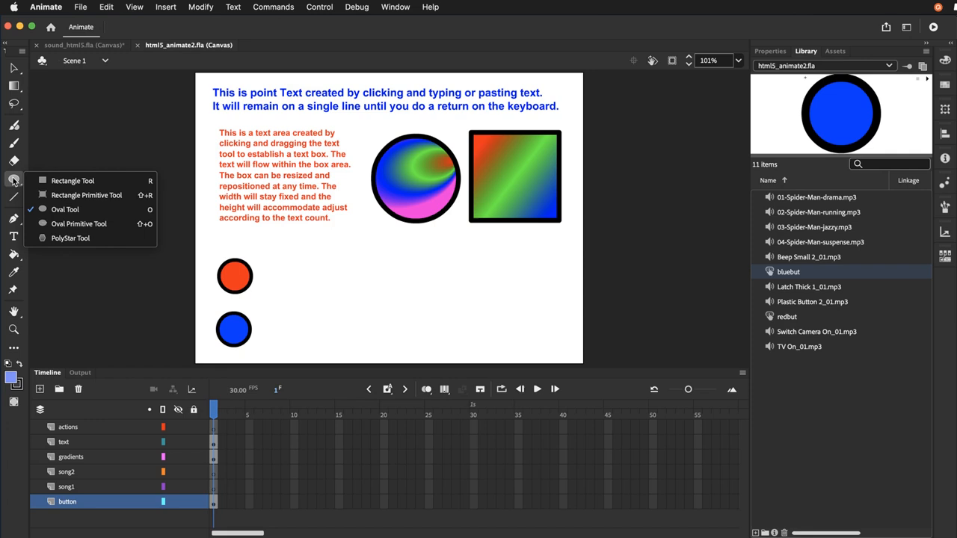
{"action": "left_click", "coordinate": [53, 181]}
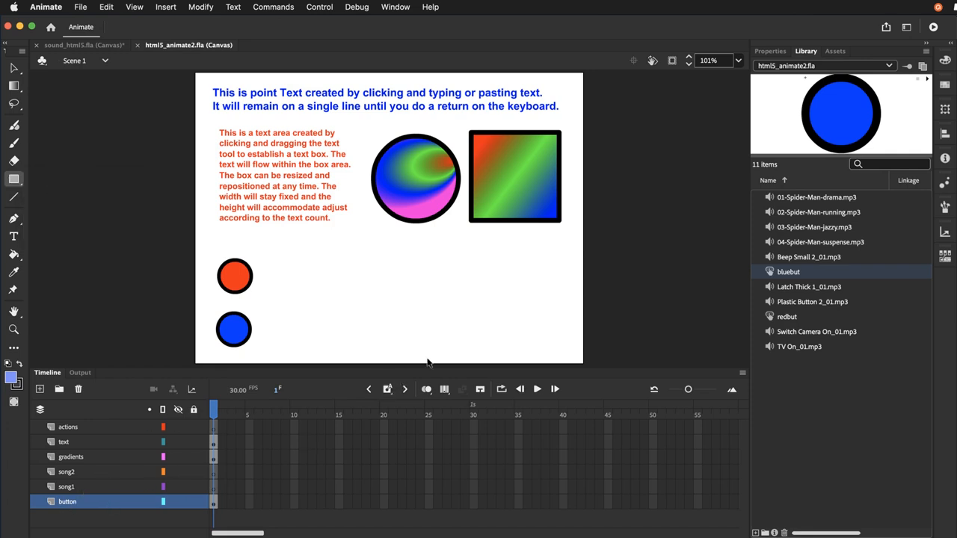
{"action": "left_click_drag", "start_coordinate": [526, 272], "coordinate": [546, 290]}
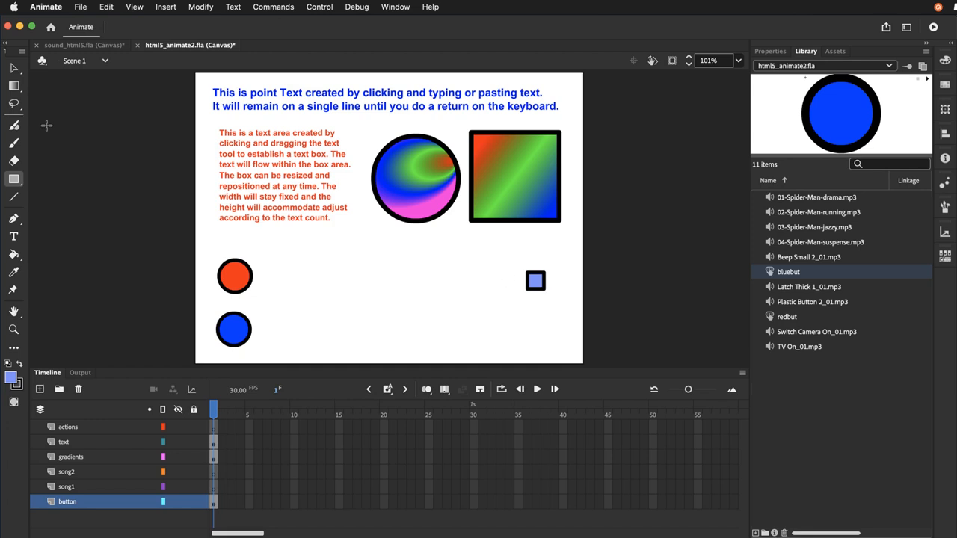
Select the small square with its outline and change its fill to red #FF0000
{"action": "left_click", "coordinate": [13, 69]}
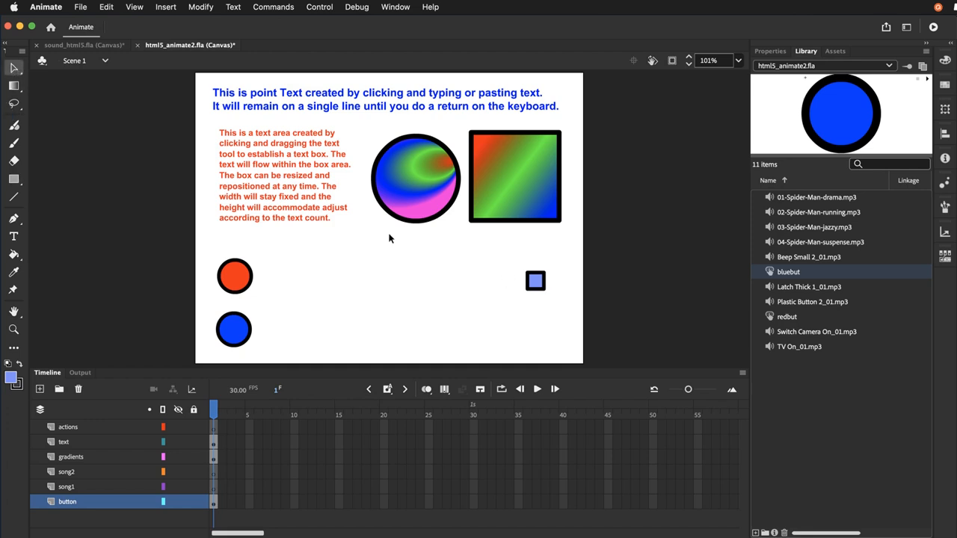
{"action": "double_click", "coordinate": [536, 284]}
{"action": "left_click", "coordinate": [945, 60]}
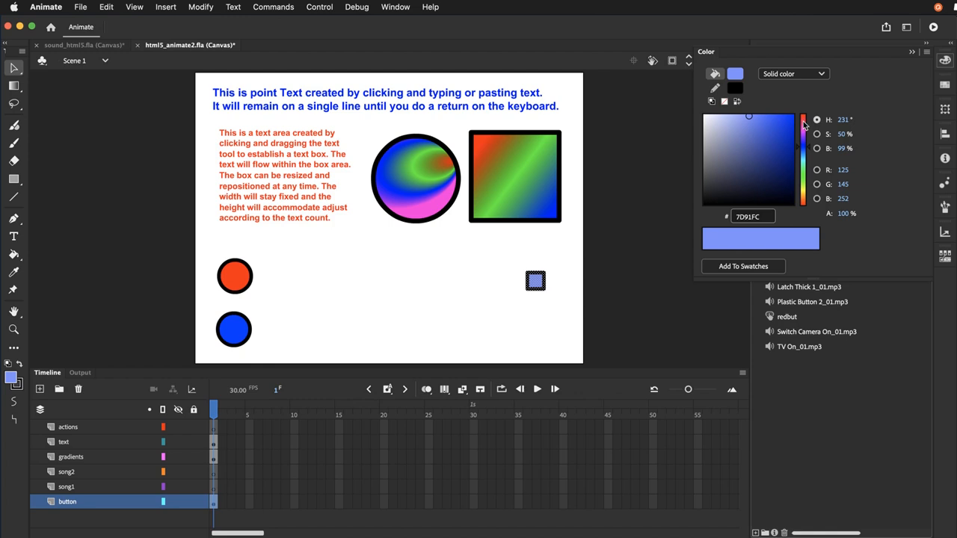
{"action": "left_click_drag", "start_coordinate": [804, 124], "coordinate": [801, 118]}
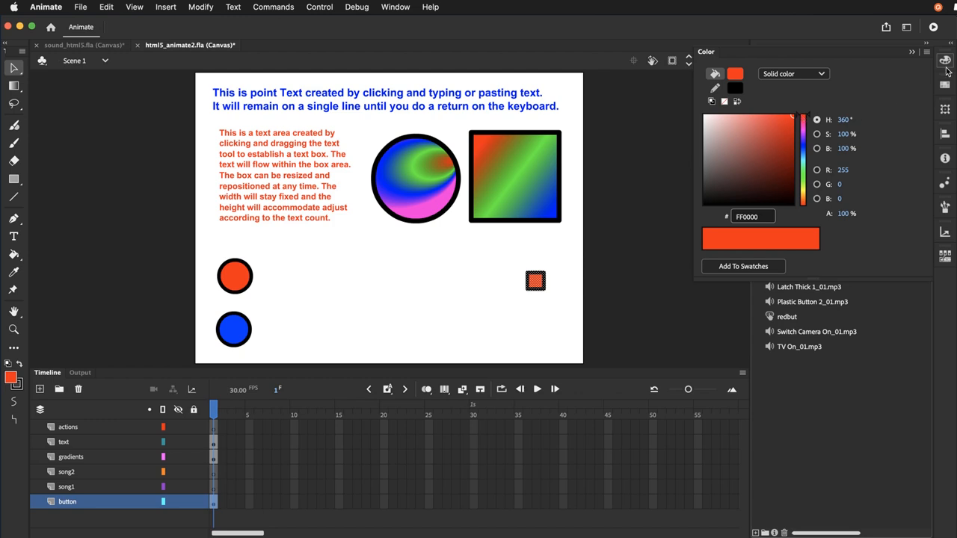
{"action": "left_click", "coordinate": [946, 65]}
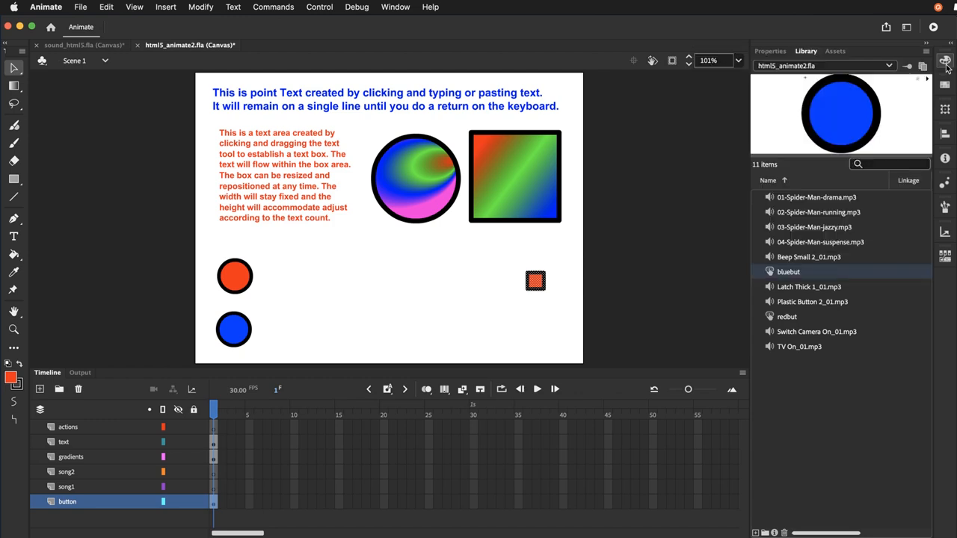
Reduce the small square's stroke size to 4 and move the square slightly down to about Y 344
{"action": "left_click", "coordinate": [771, 51]}
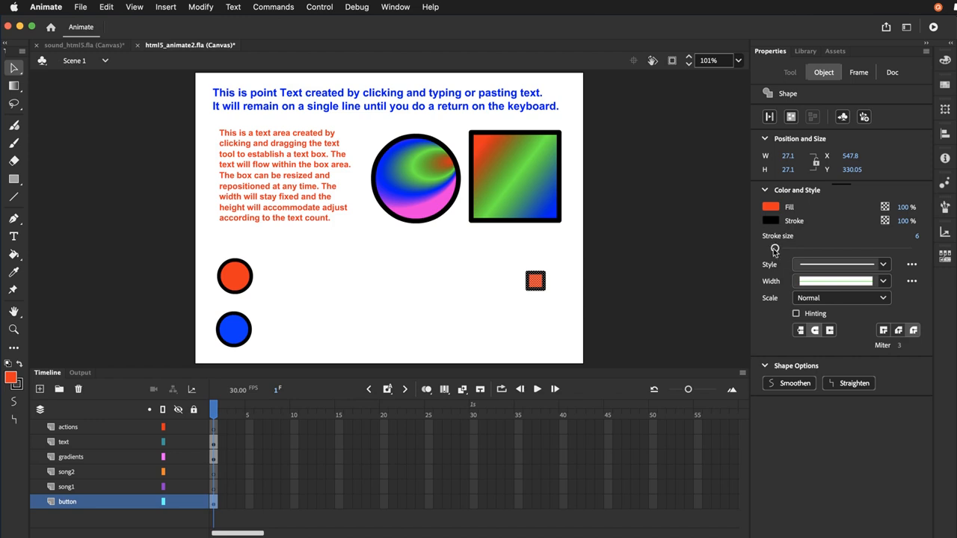
{"action": "left_click_drag", "start_coordinate": [775, 250], "coordinate": [774, 250]}
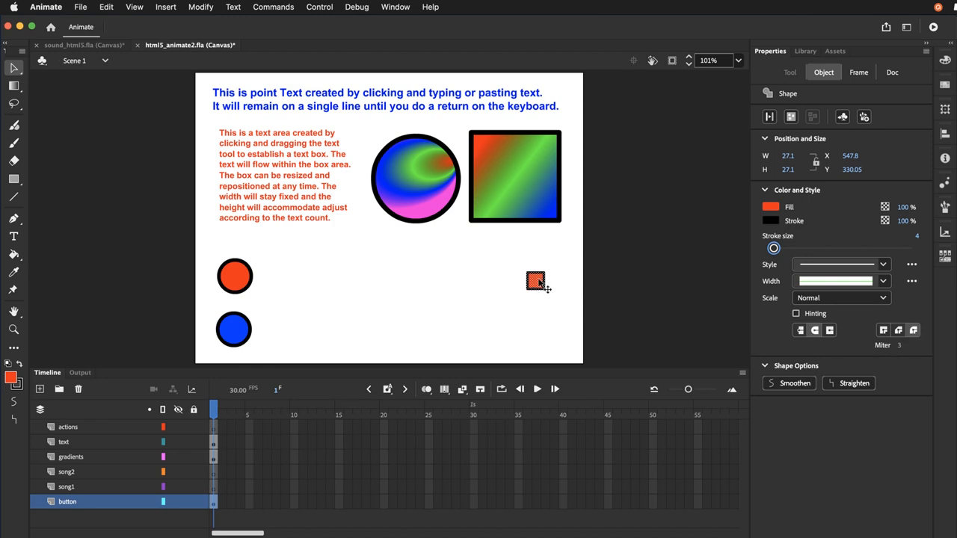
{"action": "left_click_drag", "start_coordinate": [544, 292], "coordinate": [545, 301]}
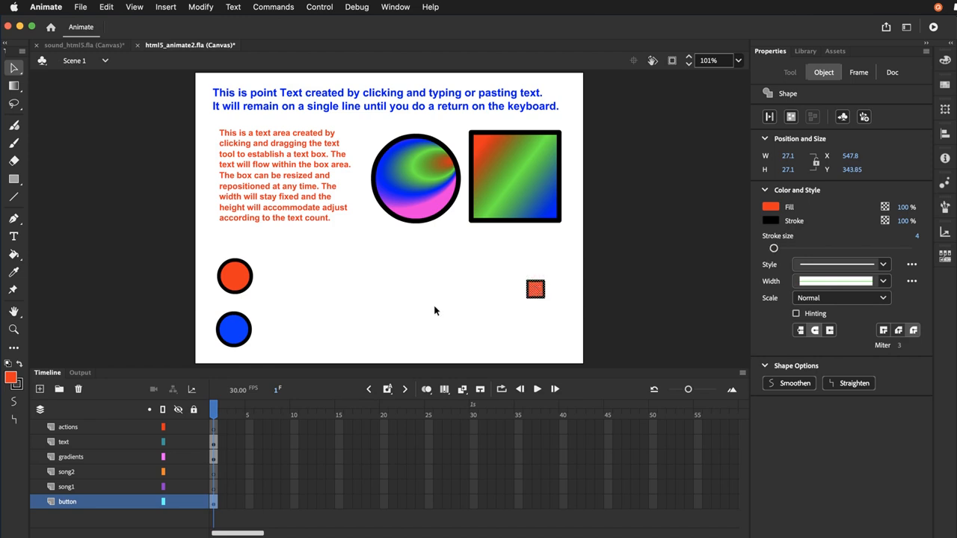
Convert the small red square to a button symbol named stopbut
{"action": "left_click", "coordinate": [208, 10]}
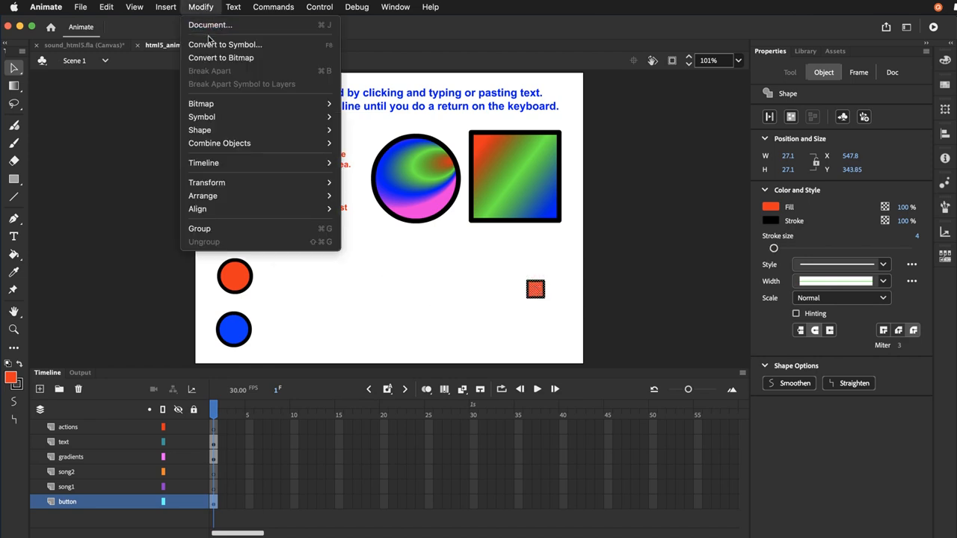
{"action": "left_click", "coordinate": [210, 45]}
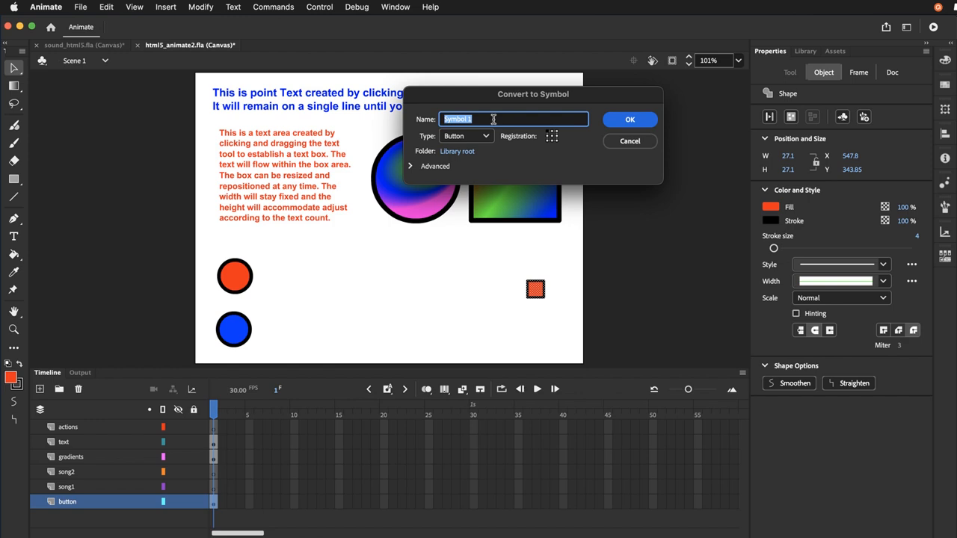
{"action": "type", "text": "stopbut"}
{"action": "key", "text": "Return"}
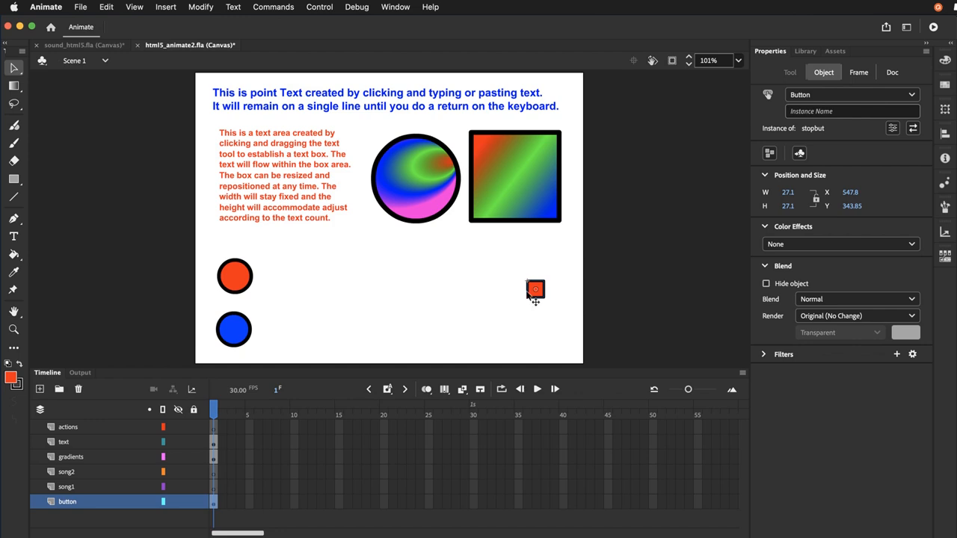
Open the stopbut symbol for editing and insert a keyframe in its Over state
{"action": "double_click", "coordinate": [534, 296]}
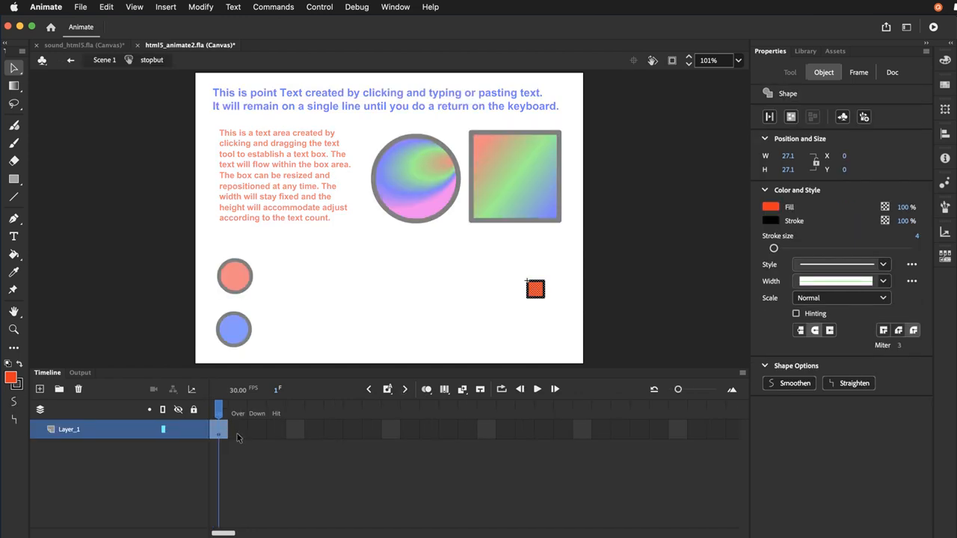
{"action": "left_click", "coordinate": [237, 434]}
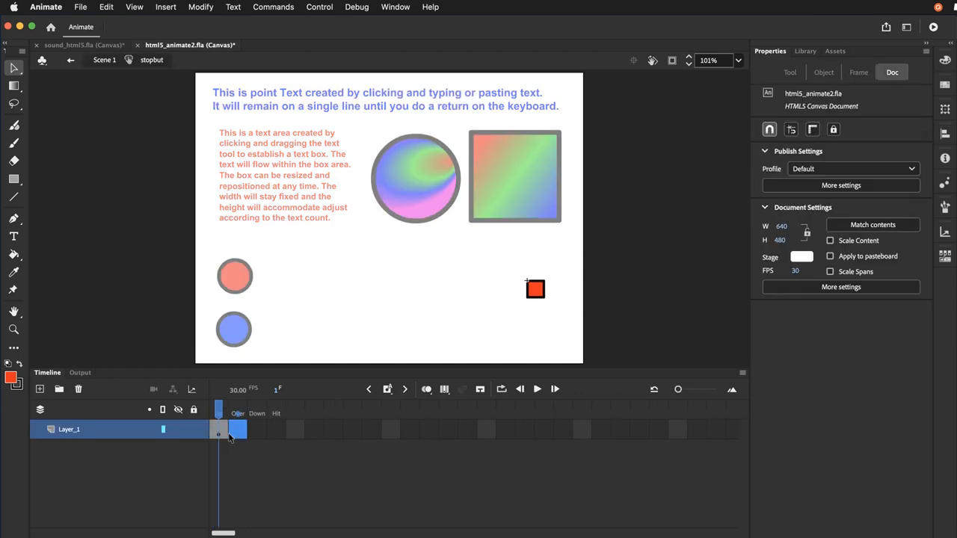
{"action": "key", "text": "F6"}
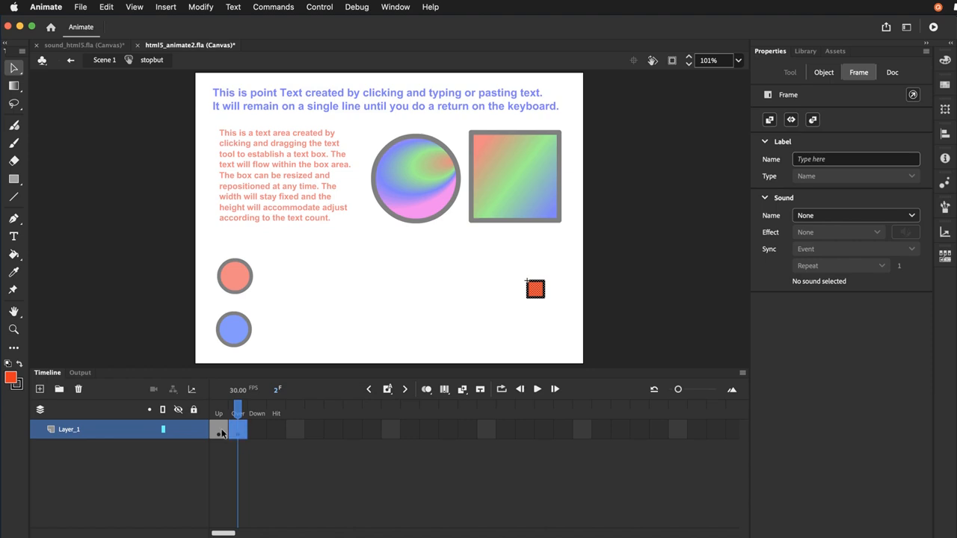
Change the square's fill in stopbut's Over state to orange #FF9900
{"action": "left_click", "coordinate": [537, 294]}
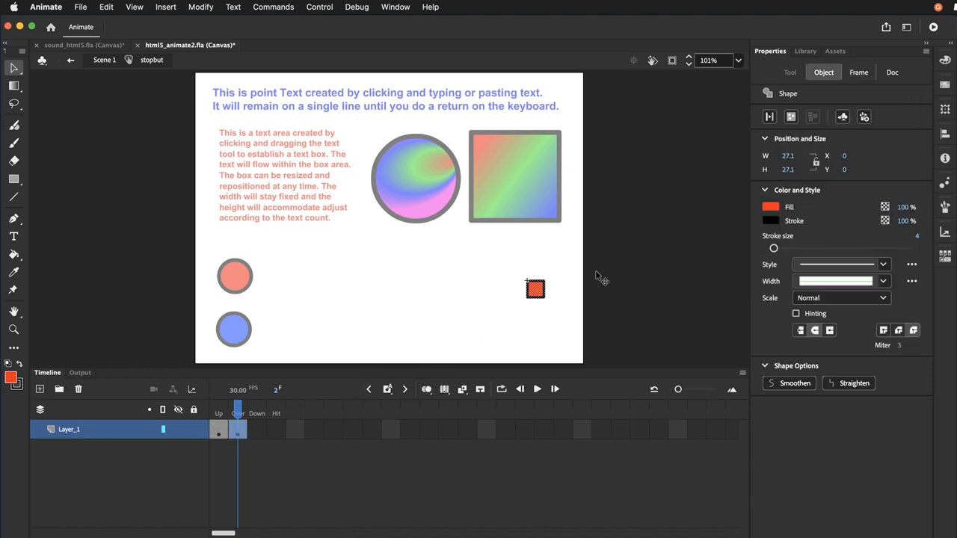
{"action": "left_click", "coordinate": [777, 208]}
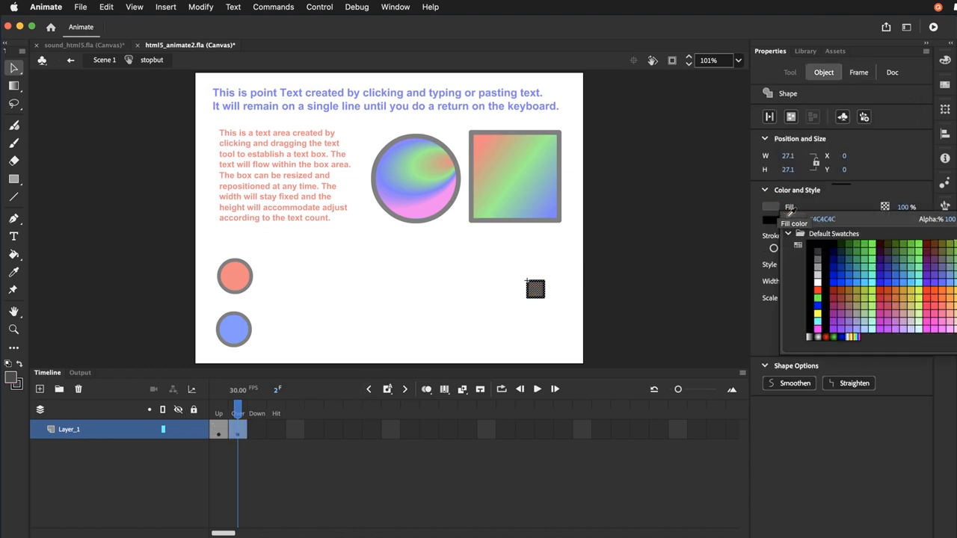
{"action": "left_click", "coordinate": [953, 293]}
{"action": "left_click", "coordinate": [454, 357]}
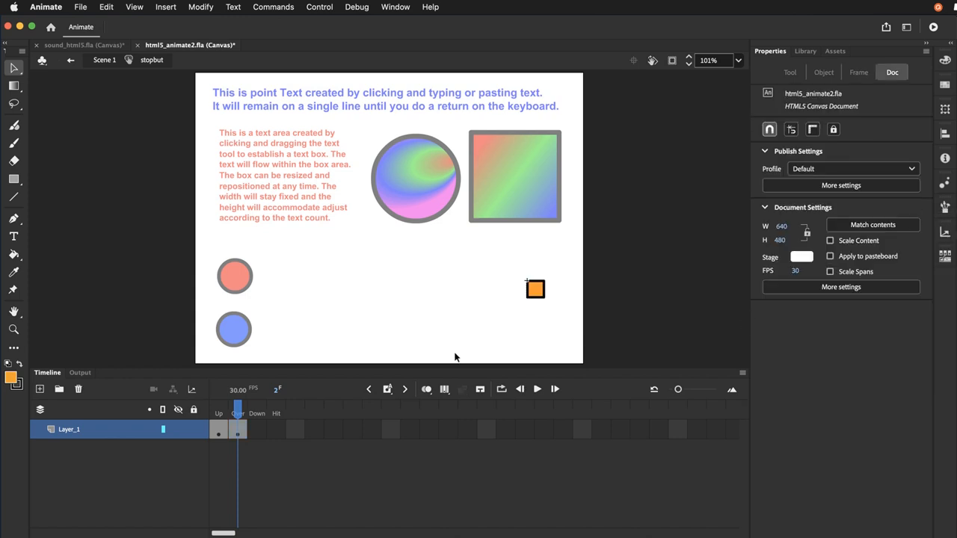
Go back to stopbut's Up state, save the document and return to Scene 1
{"action": "left_click", "coordinate": [218, 415]}
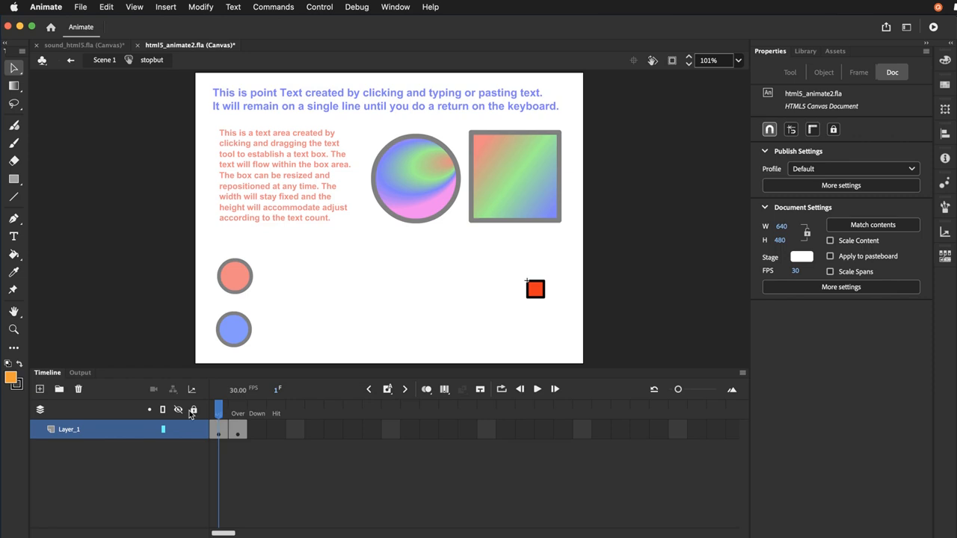
{"action": "key", "text": "super+s"}
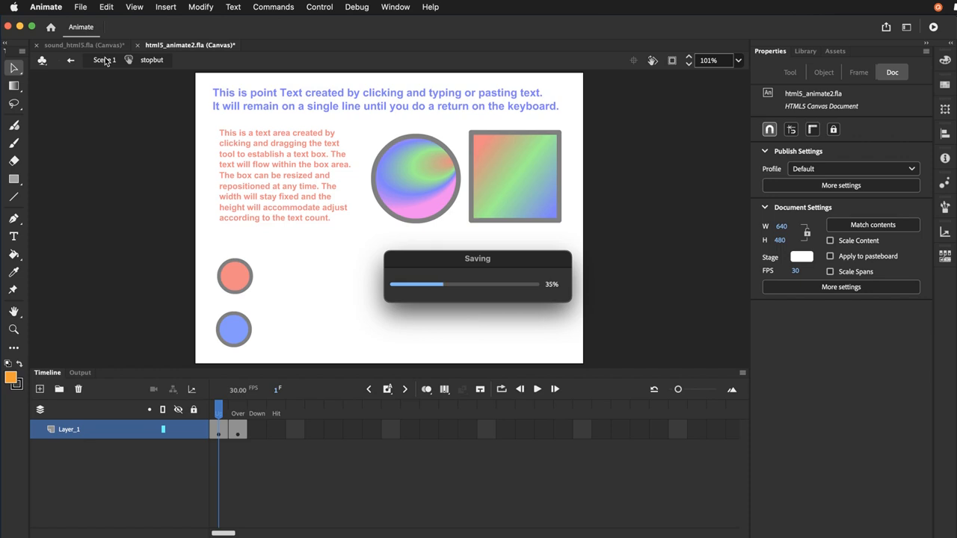
{"action": "left_click", "coordinate": [104, 60]}
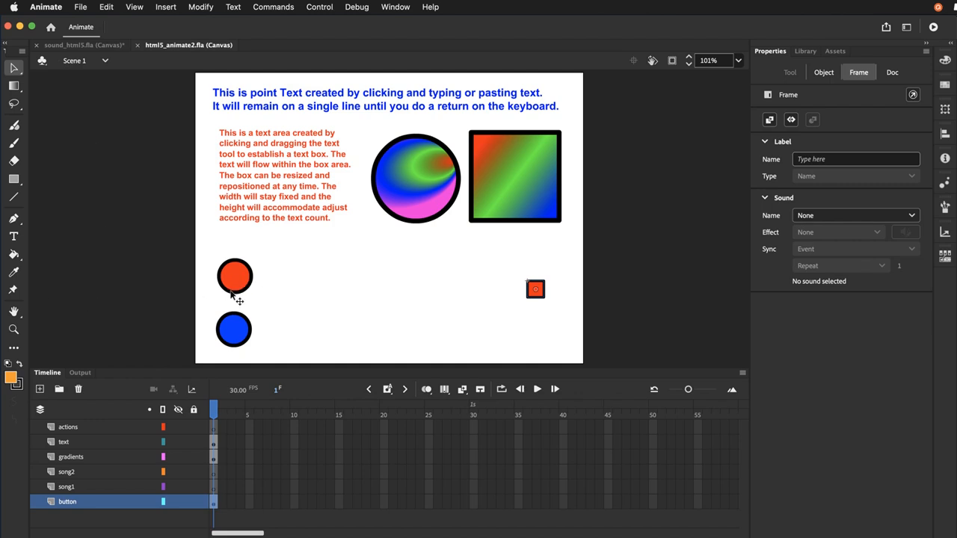
Open the redbut symbol for editing, add a new layer, and extend Layer_1's frames through the Hit state
{"action": "double_click", "coordinate": [233, 289]}
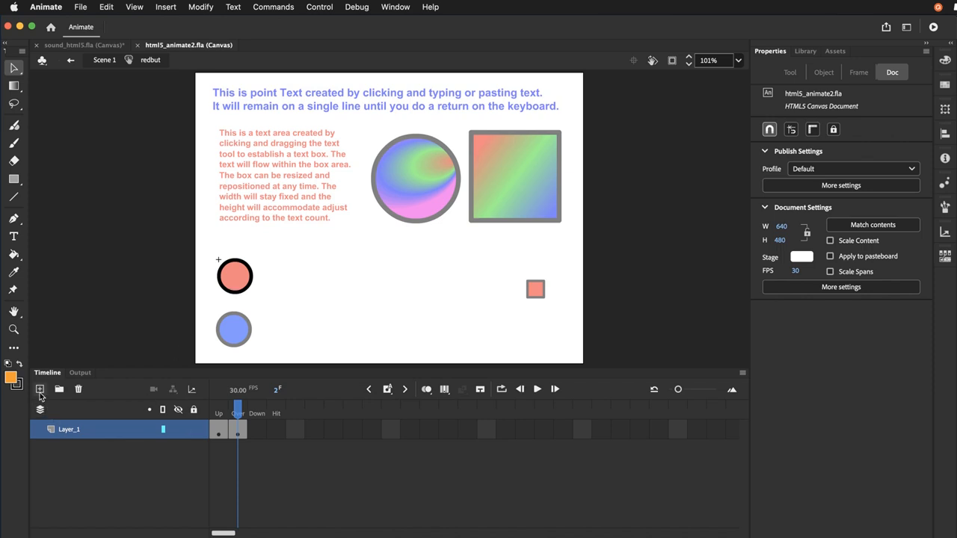
{"action": "left_click", "coordinate": [40, 389]}
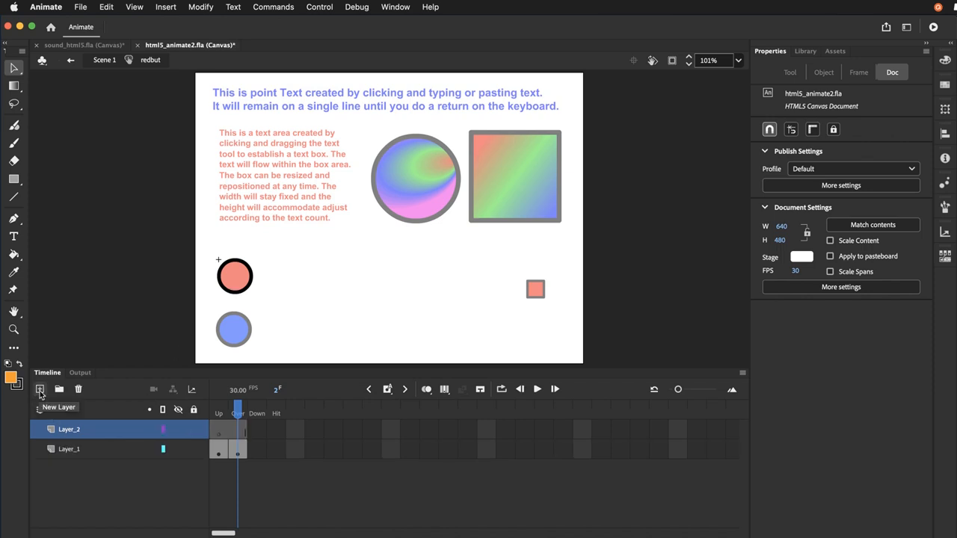
{"action": "left_click", "coordinate": [274, 449]}
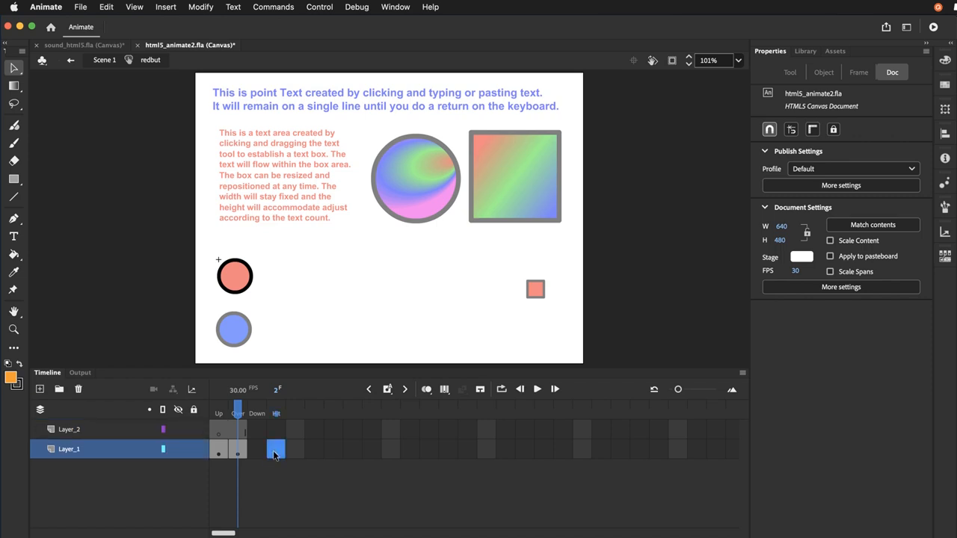
{"action": "key", "text": "F5"}
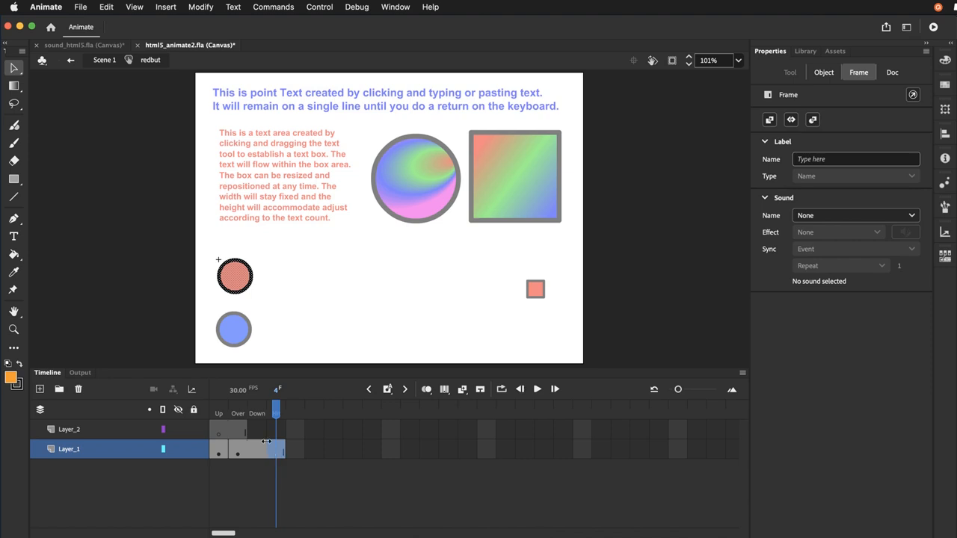
Rename redbut's new upper layer as sound
{"action": "double_click", "coordinate": [66, 435]}
{"action": "type", "text": "sound"}
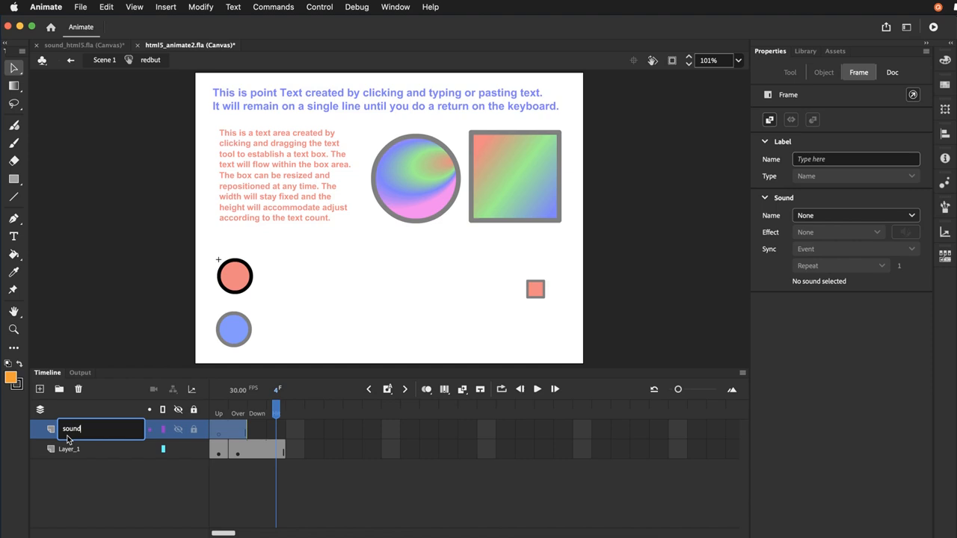
{"action": "key", "text": "Return"}
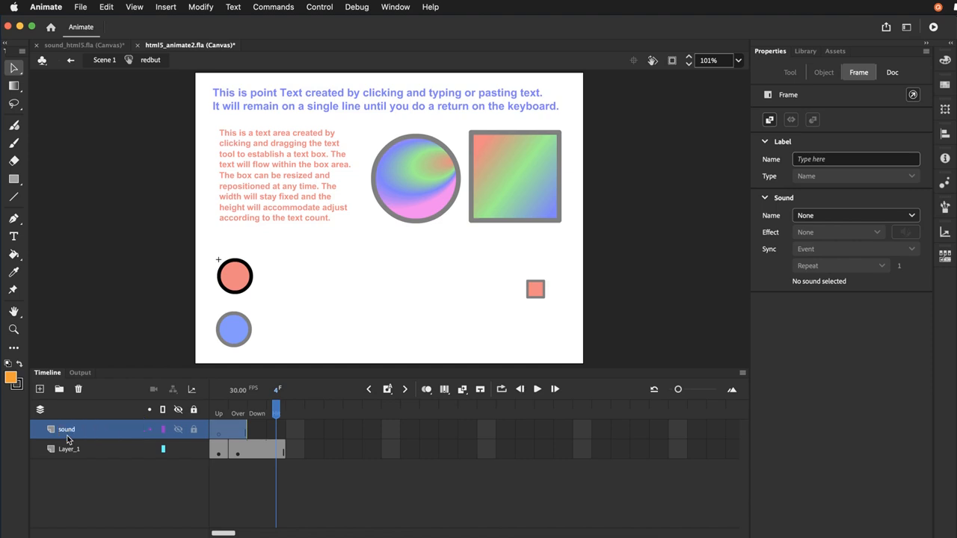
Insert a keyframe in the sound layer's Down state and assign it the sound Latch Thick 1_01.mp3
{"action": "left_click", "coordinate": [257, 430]}
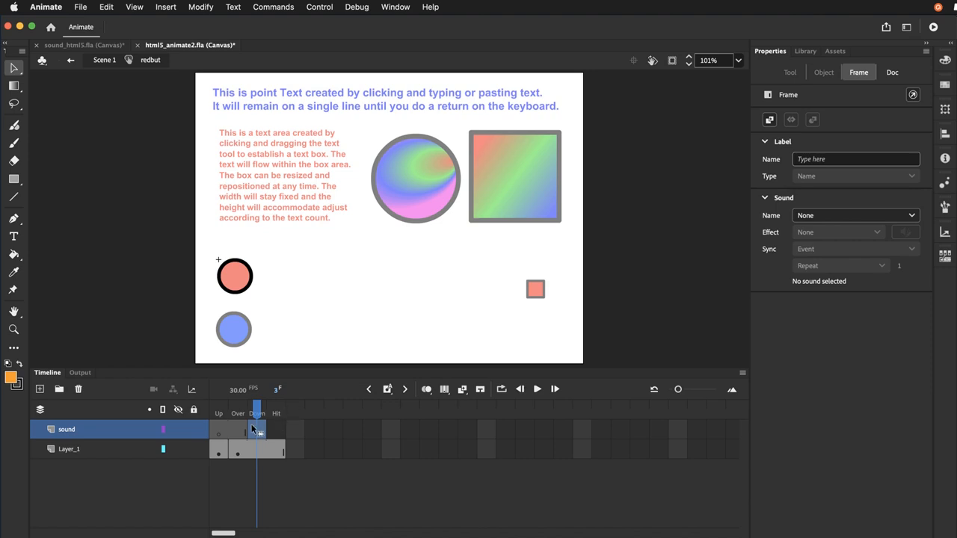
{"action": "left_click", "coordinate": [806, 217]}
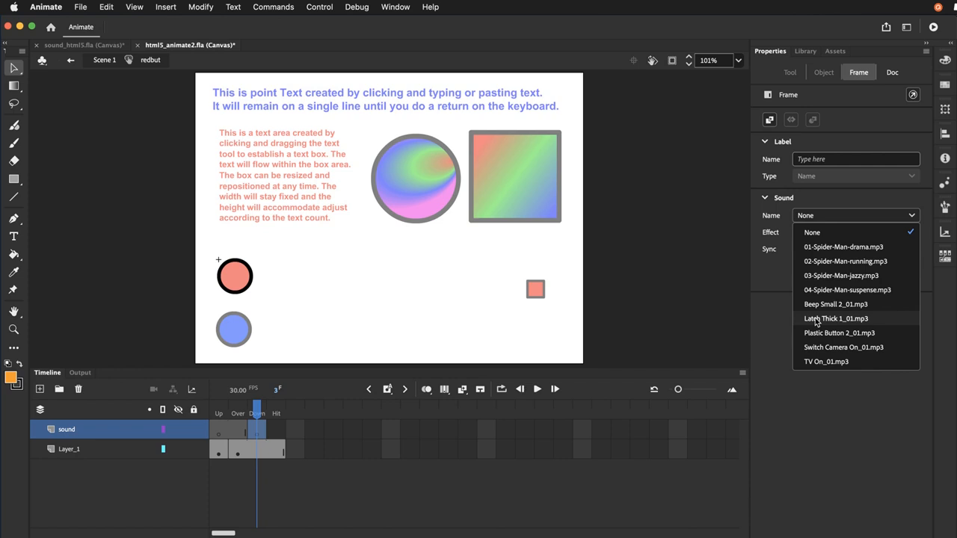
{"action": "left_click", "coordinate": [816, 320]}
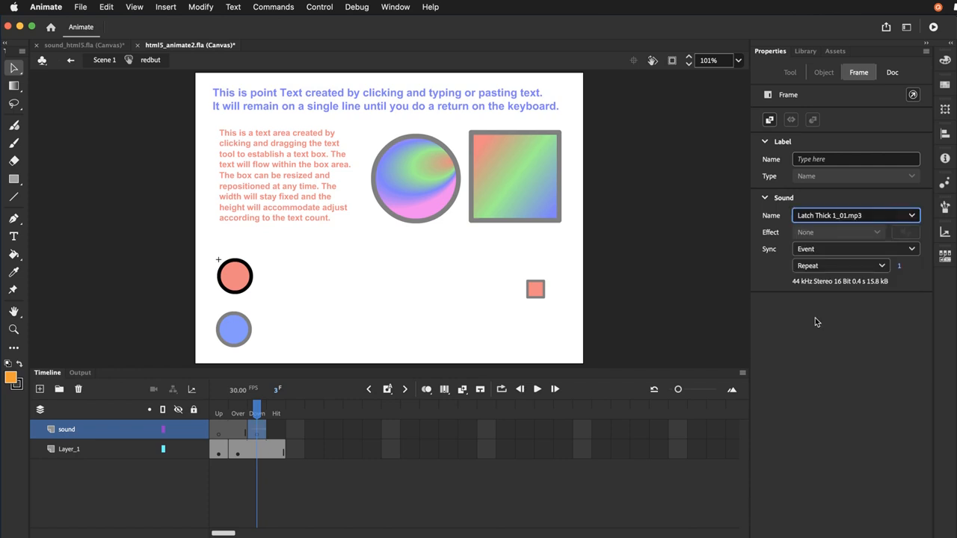
Return to Scene 1 and save the document
{"action": "left_click", "coordinate": [104, 59]}
{"action": "left_click", "coordinate": [105, 7]}
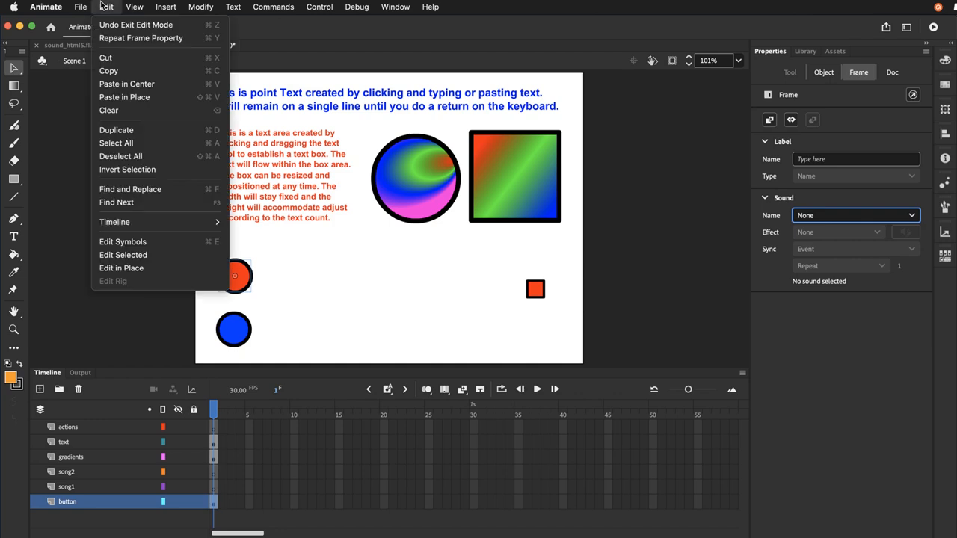
{"action": "mouse_move", "coordinate": [82, 9]}
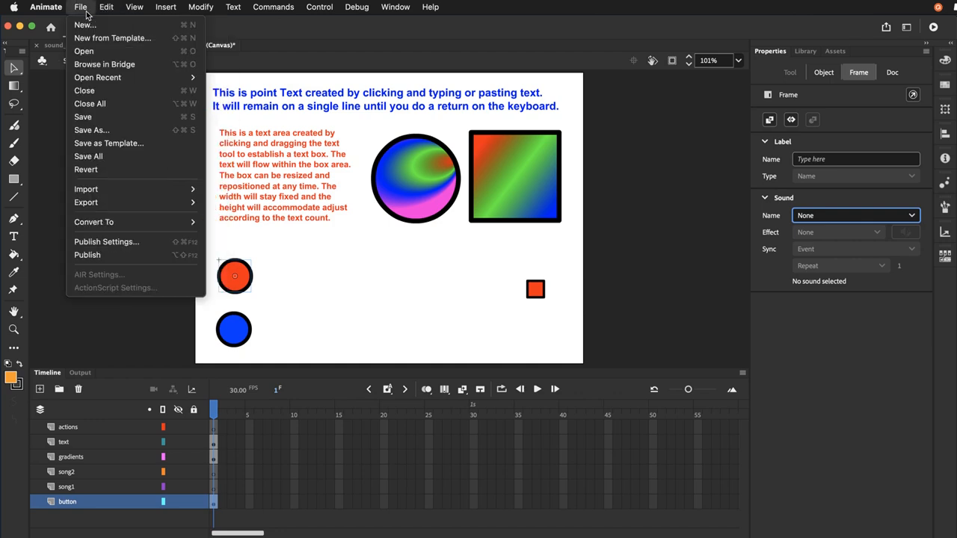
{"action": "left_click", "coordinate": [74, 120]}
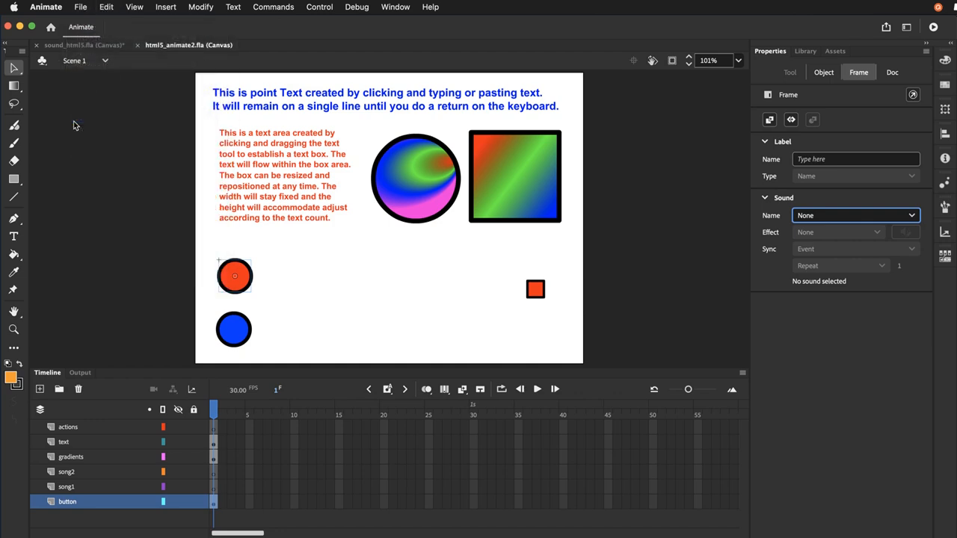
Test the movie in the browser, close the test page and switch back to Animate
{"action": "left_click", "coordinate": [619, 268]}
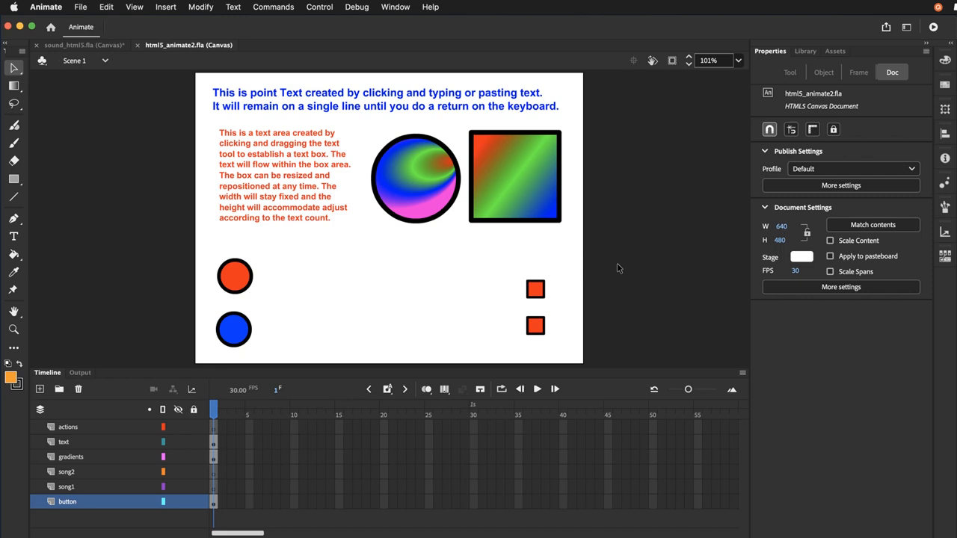
{"action": "key", "text": "super+Return"}
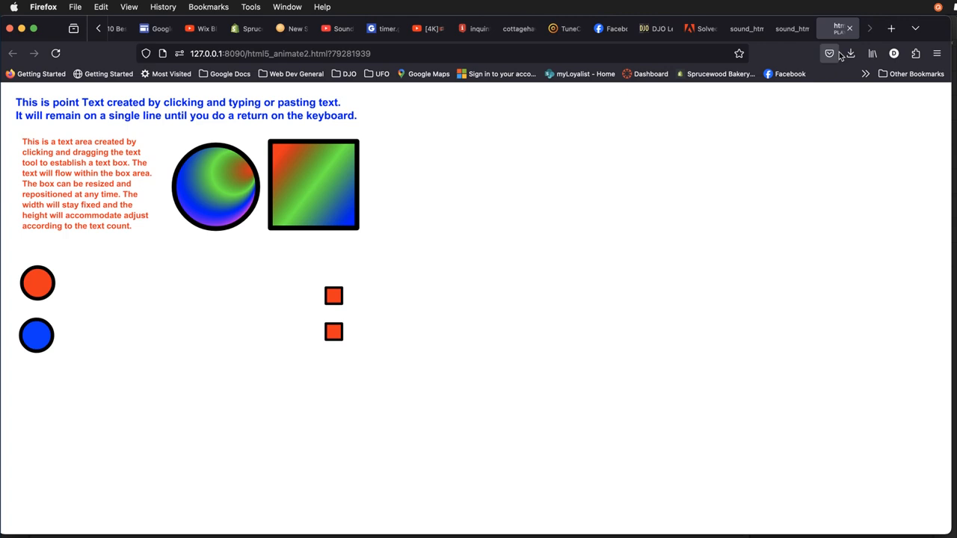
{"action": "left_click", "coordinate": [850, 29]}
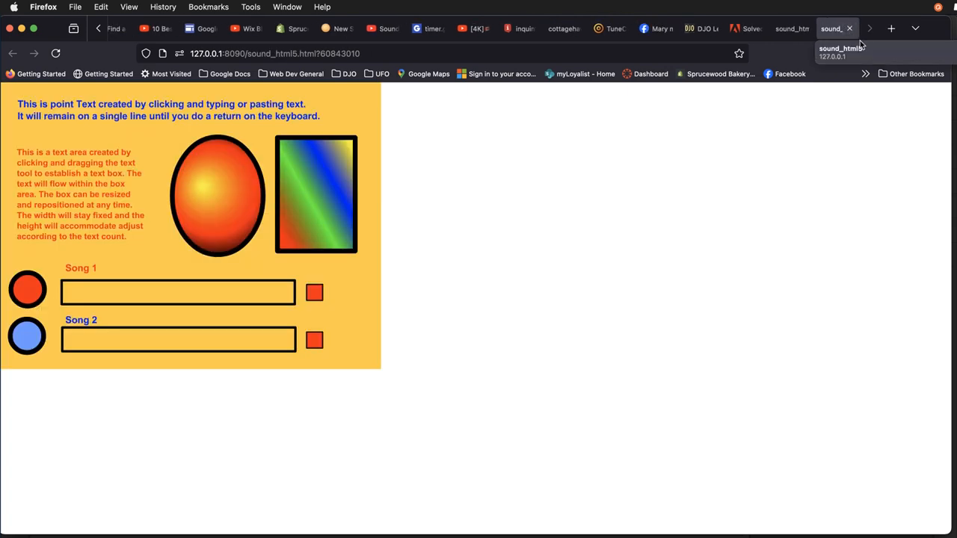
{"action": "key", "text": "super+Tab"}
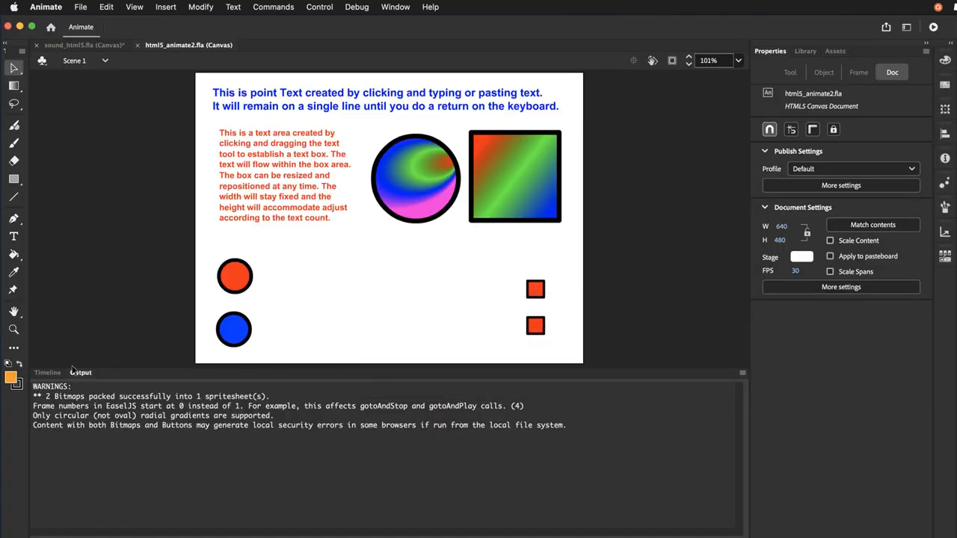
Open the stopbut symbol and insert a keyframe in the Hit state of Layer_2, after the sound frame
{"action": "left_click", "coordinate": [48, 372]}
{"action": "double_click", "coordinate": [536, 292]}
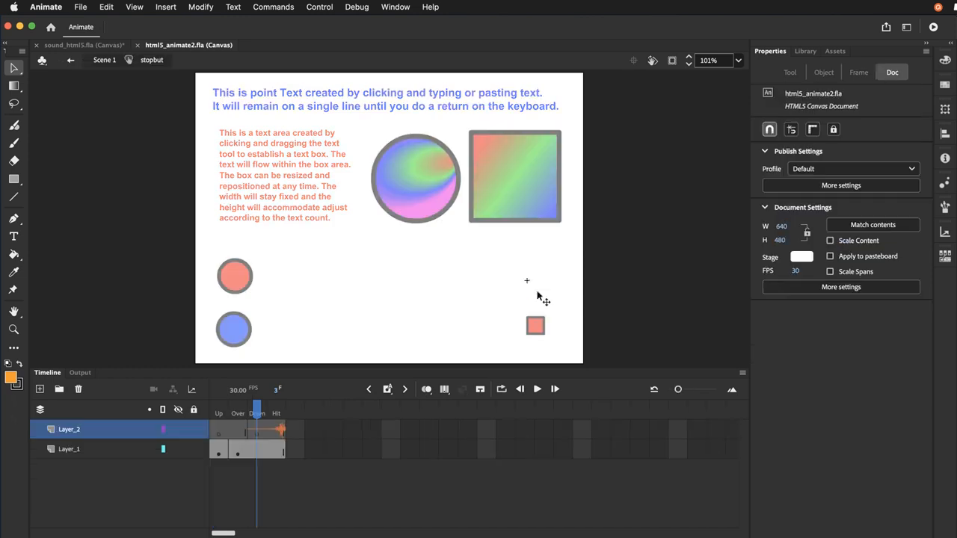
{"action": "left_click", "coordinate": [264, 434]}
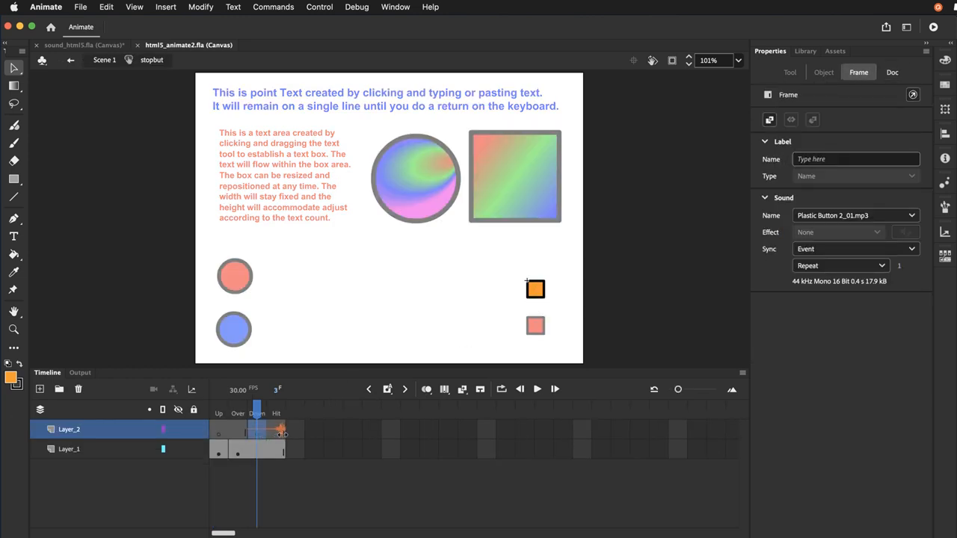
{"action": "left_click", "coordinate": [280, 434]}
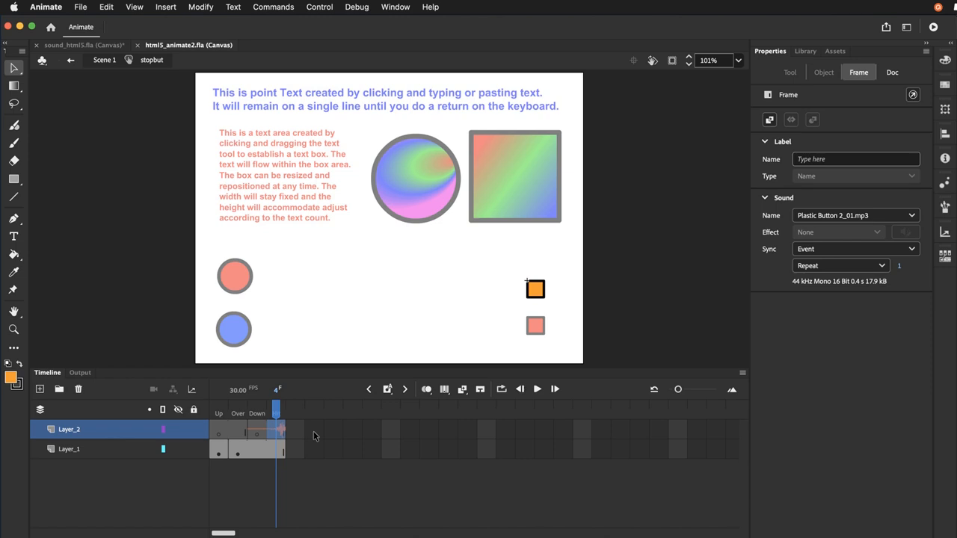
{"action": "key", "text": "F6"}
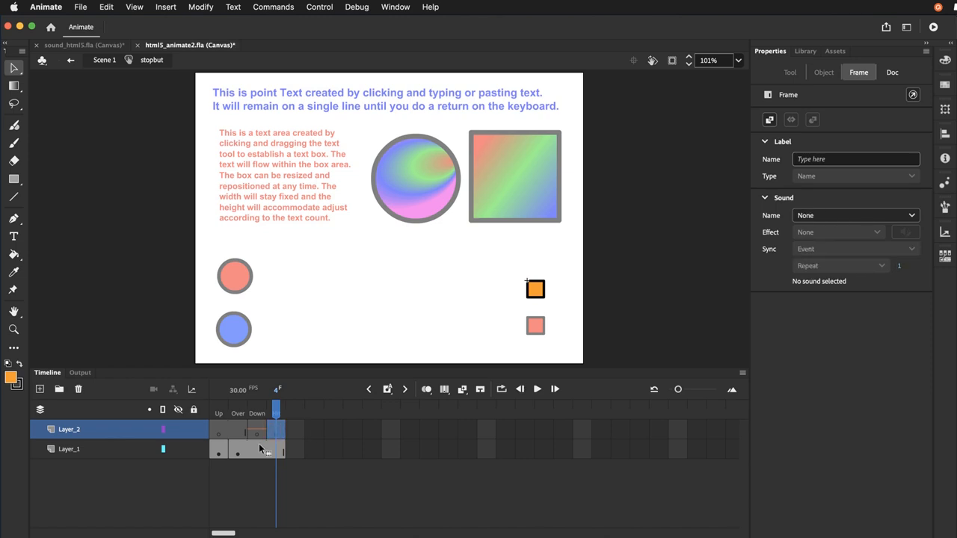
Return to Scene 1, test the stop button in the browser and switch back to Animate
{"action": "left_click", "coordinate": [108, 62]}
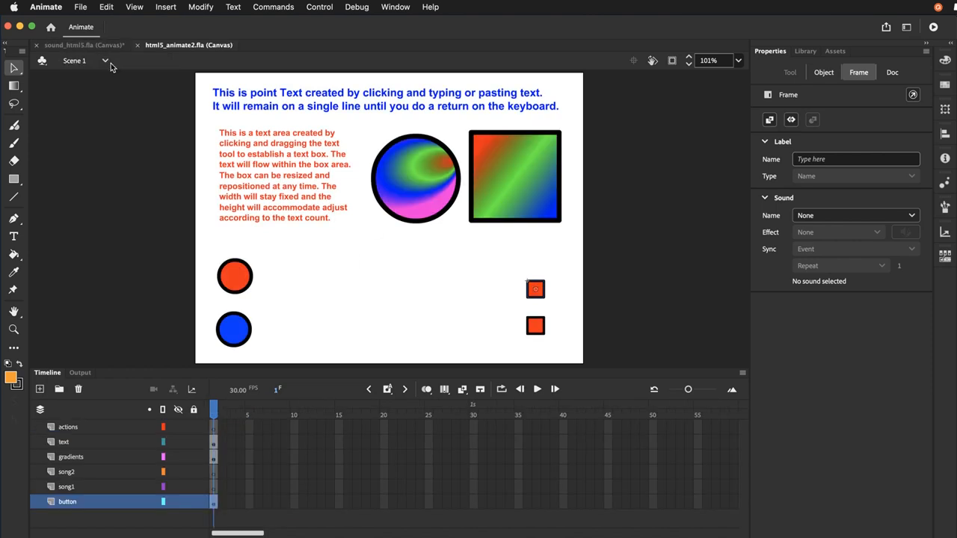
{"action": "key", "text": "super+Return"}
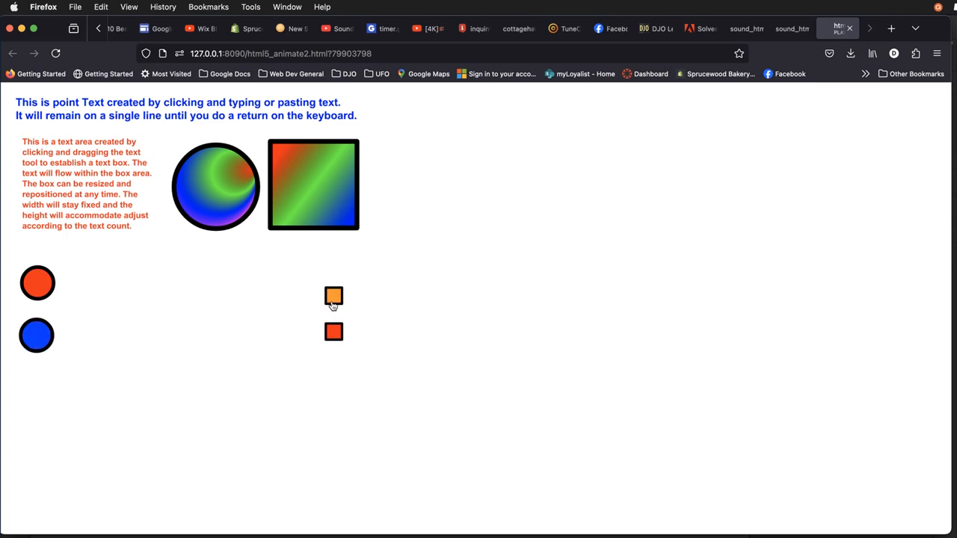
{"action": "key", "text": "super+Tab"}
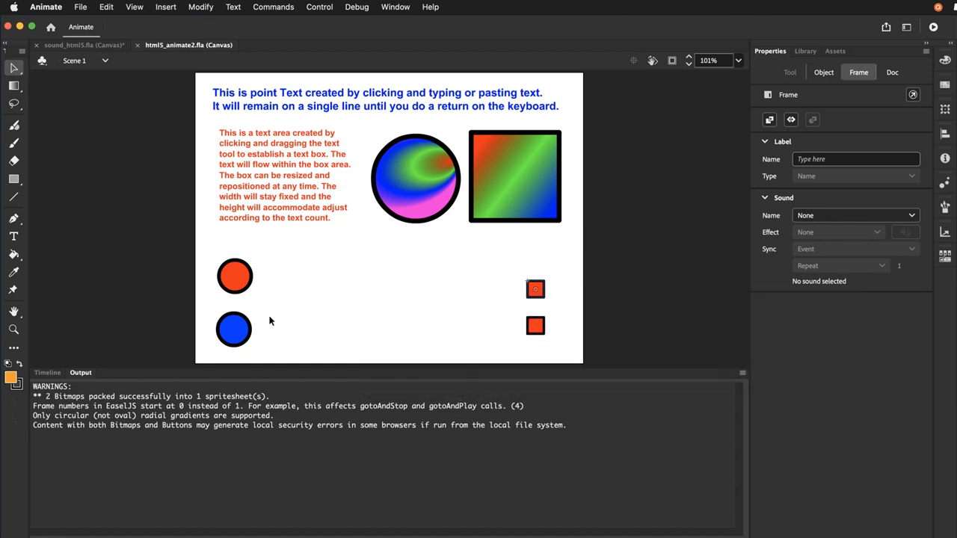
Reopen the stopbut symbol from the stage and rename its Layer_2 as sound
{"action": "left_click", "coordinate": [52, 375]}
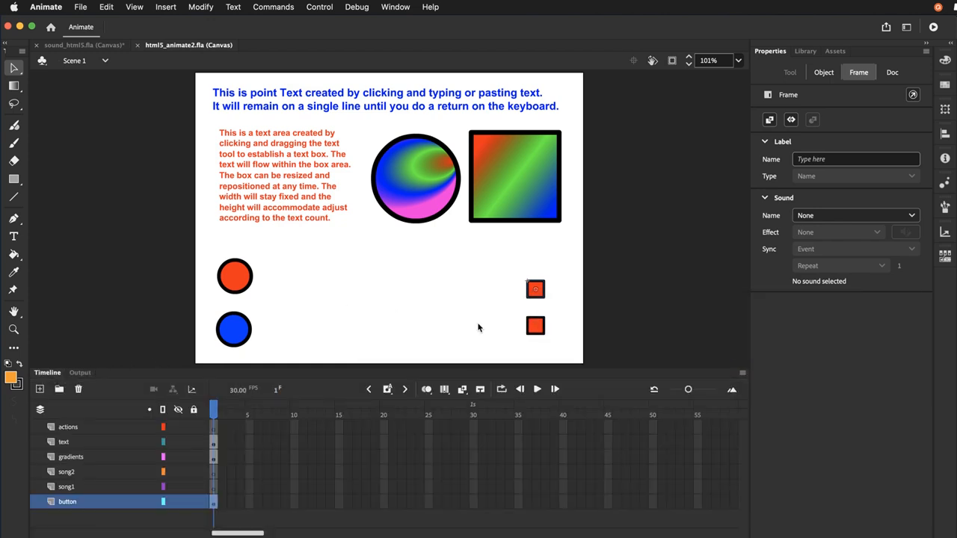
{"action": "double_click", "coordinate": [532, 293]}
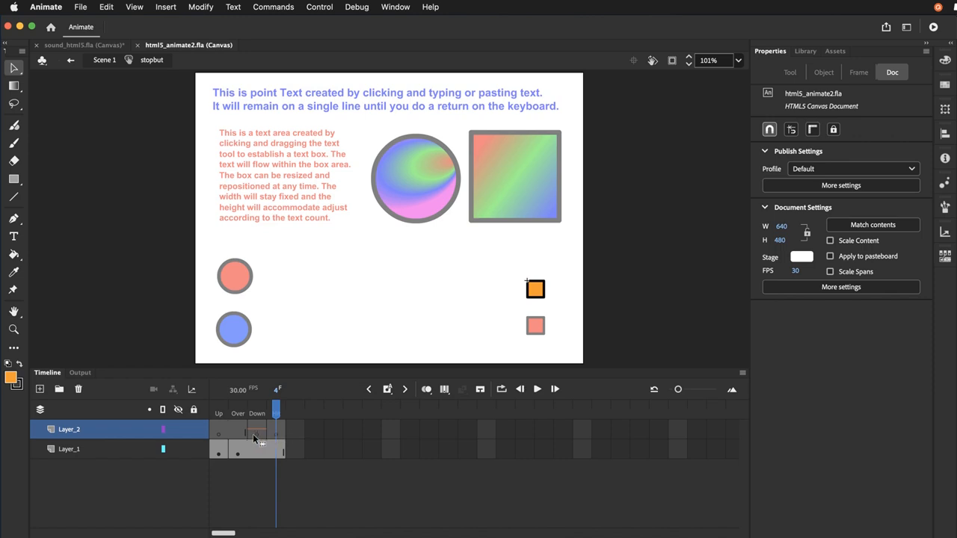
{"action": "double_click", "coordinate": [96, 437]}
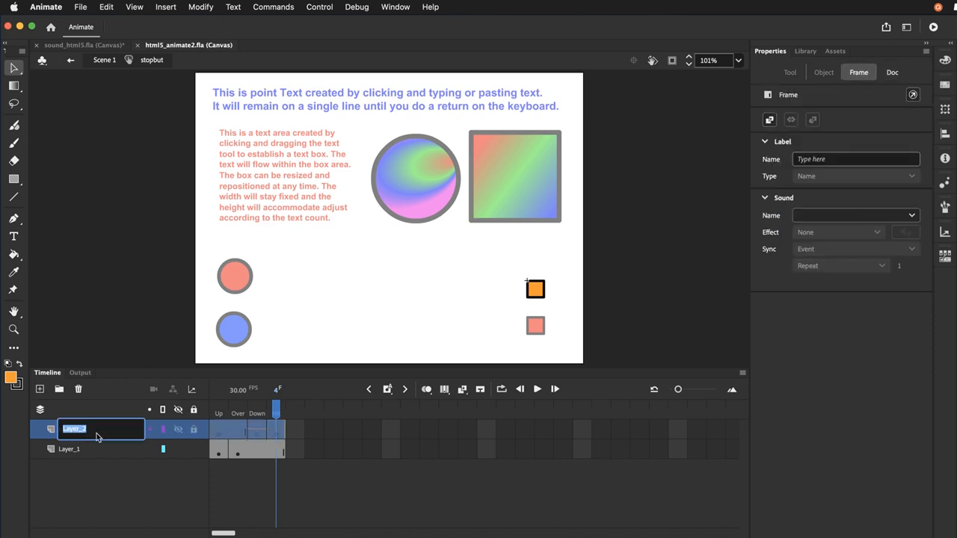
{"action": "type", "text": "sound"}
{"action": "key", "text": "Return"}
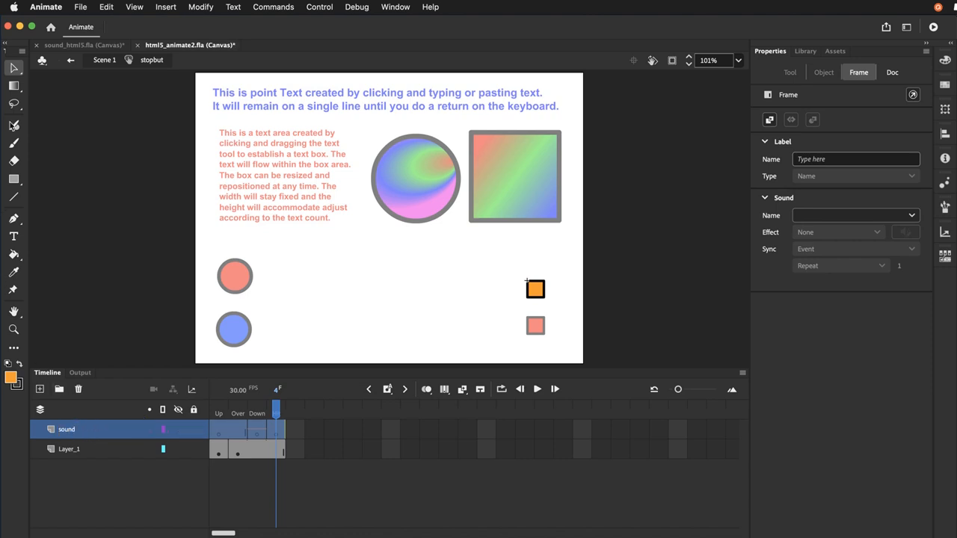
Exit stopbut, inspect the timeline layers of the redbut symbol and return to Scene 1
{"action": "left_click", "coordinate": [100, 61]}
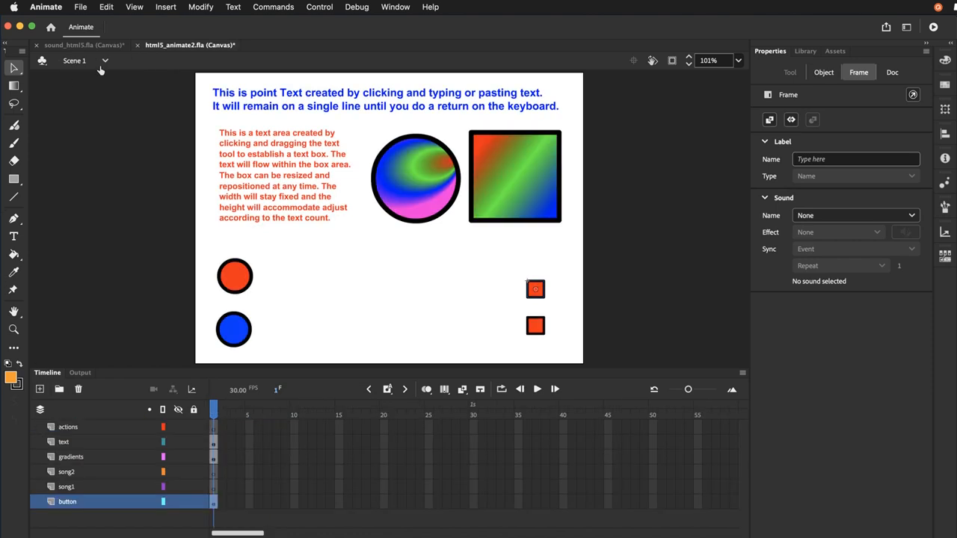
{"action": "double_click", "coordinate": [245, 282]}
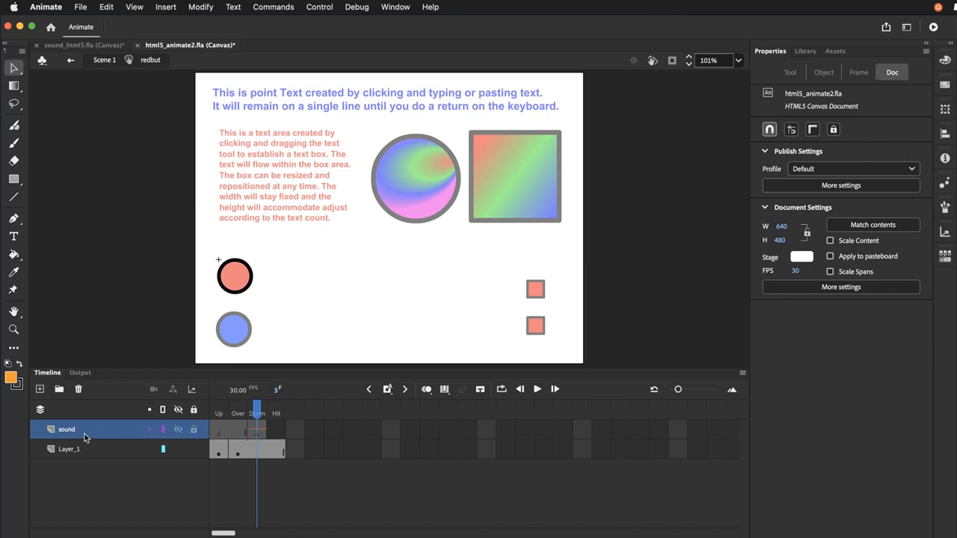
{"action": "left_click", "coordinate": [71, 59]}
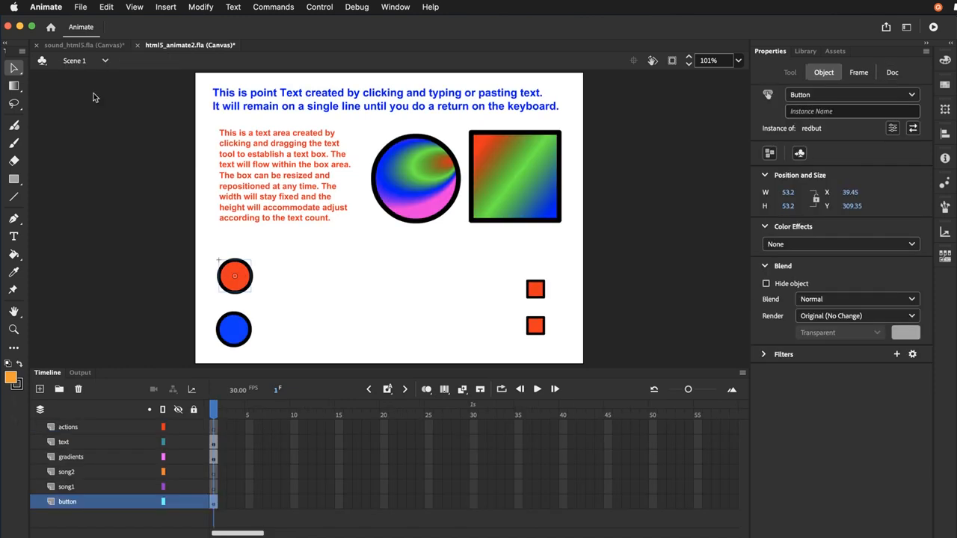
{"action": "left_click", "coordinate": [82, 7]}
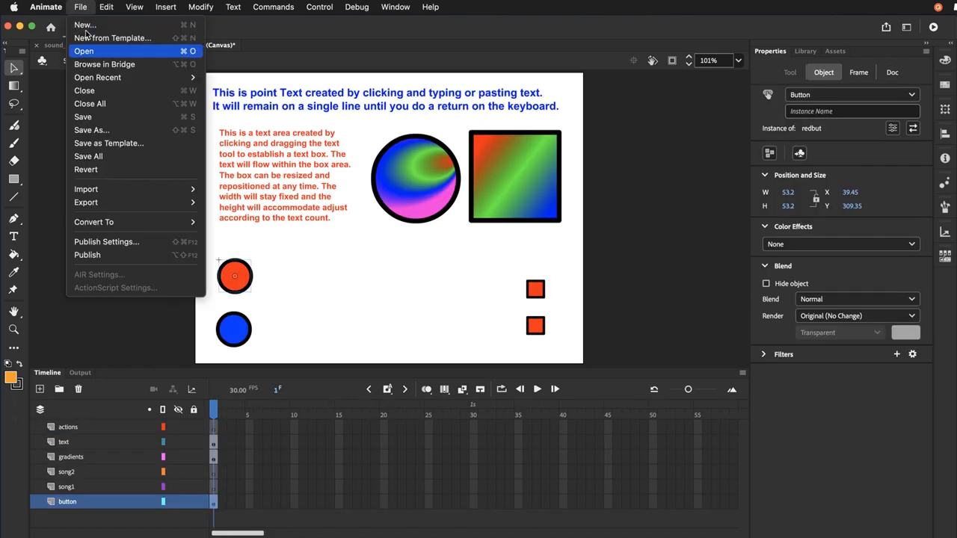
{"action": "left_click", "coordinate": [83, 134]}
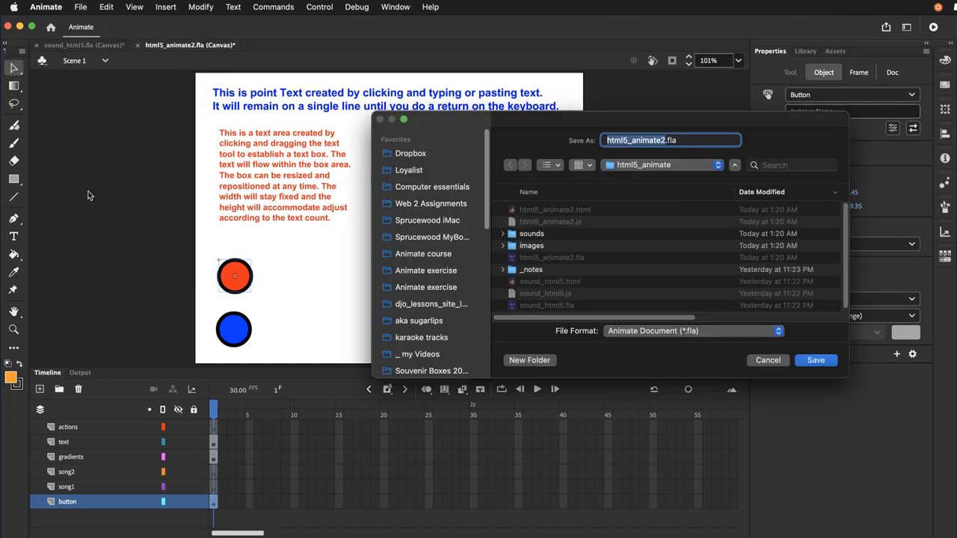
{"action": "left_click", "coordinate": [768, 360]}
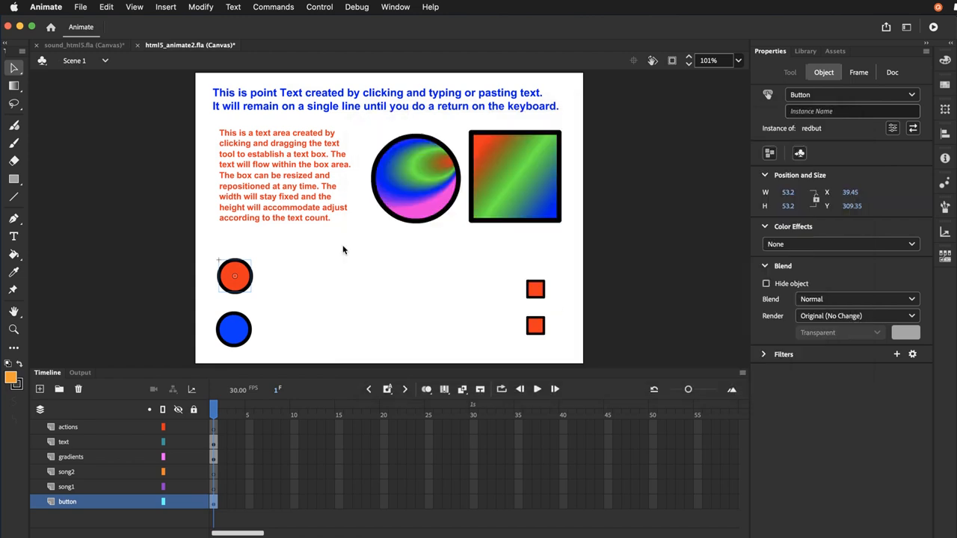
Save the document under its existing name
{"action": "left_click", "coordinate": [84, 7]}
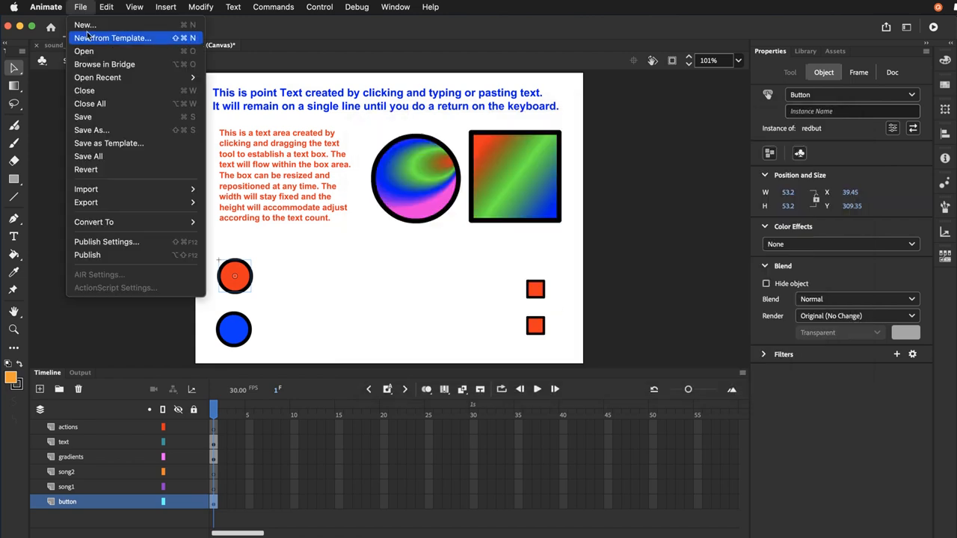
{"action": "left_click", "coordinate": [86, 118]}
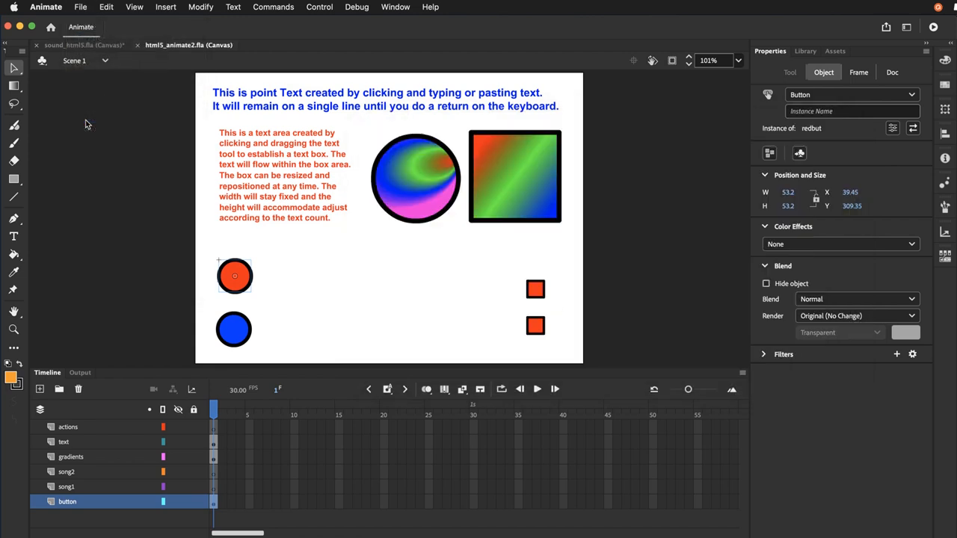
On the song1 layer, draw a red (#FF0000) rectangle about 407 by 40 px between the red circle button and the upper red square
{"action": "left_click", "coordinate": [95, 202]}
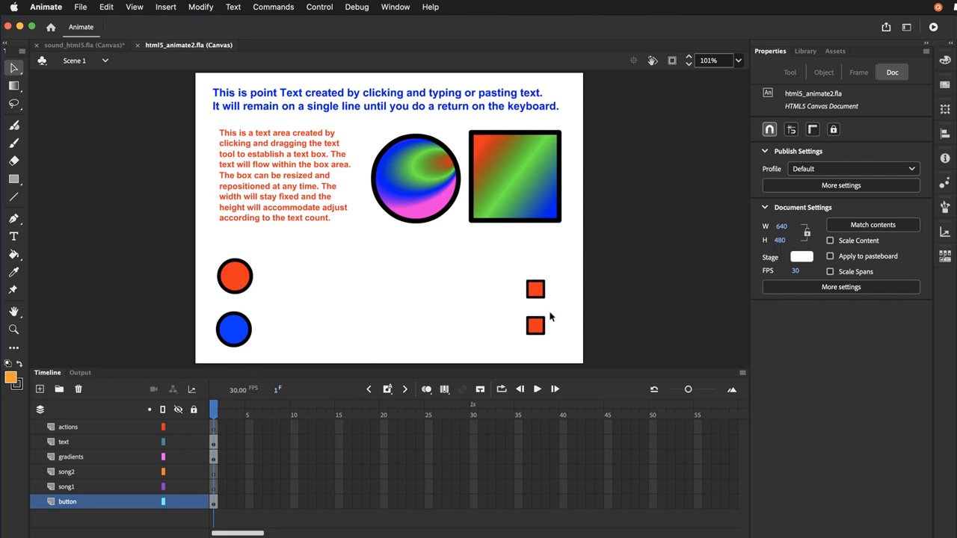
{"action": "left_click", "coordinate": [103, 490]}
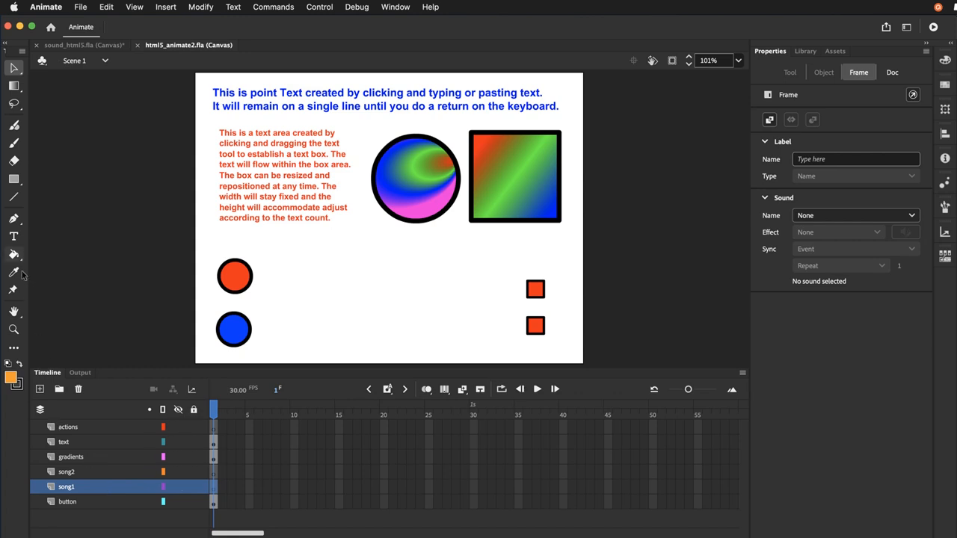
{"action": "left_click", "coordinate": [13, 181]}
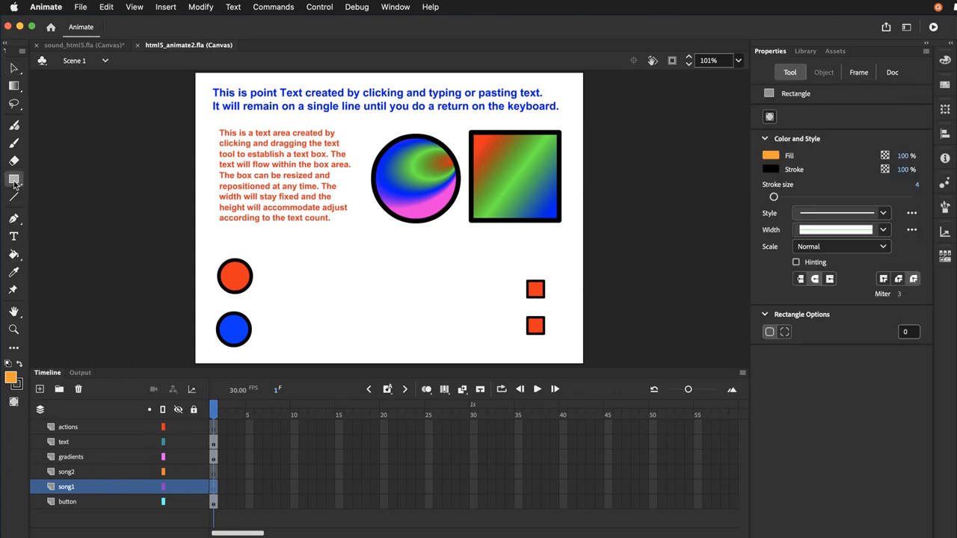
{"action": "left_click", "coordinate": [11, 379]}
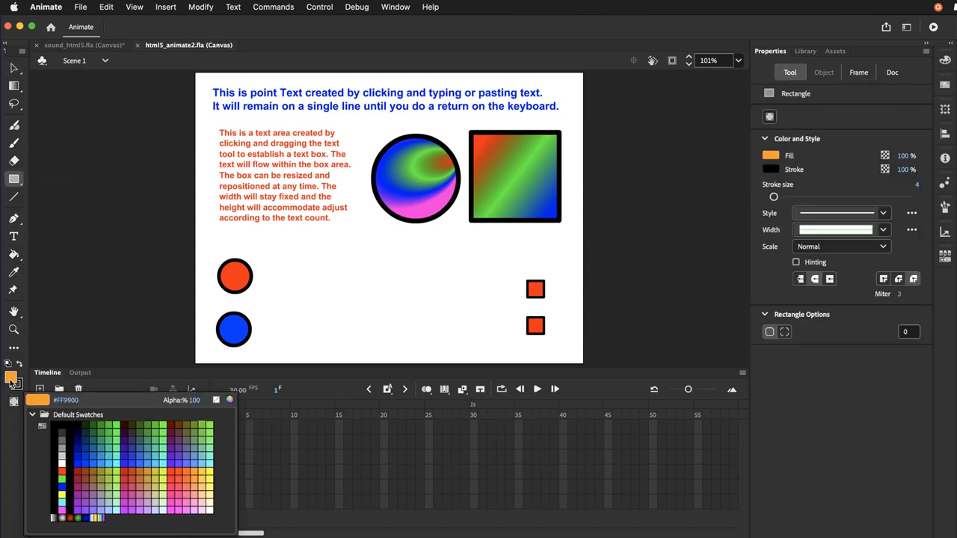
{"action": "left_click", "coordinate": [117, 428]}
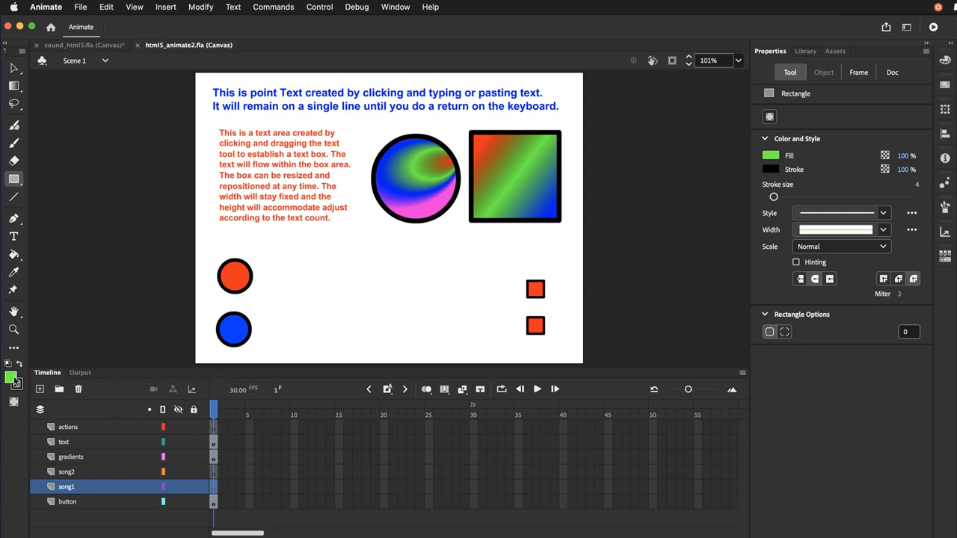
{"action": "left_click", "coordinate": [15, 381]}
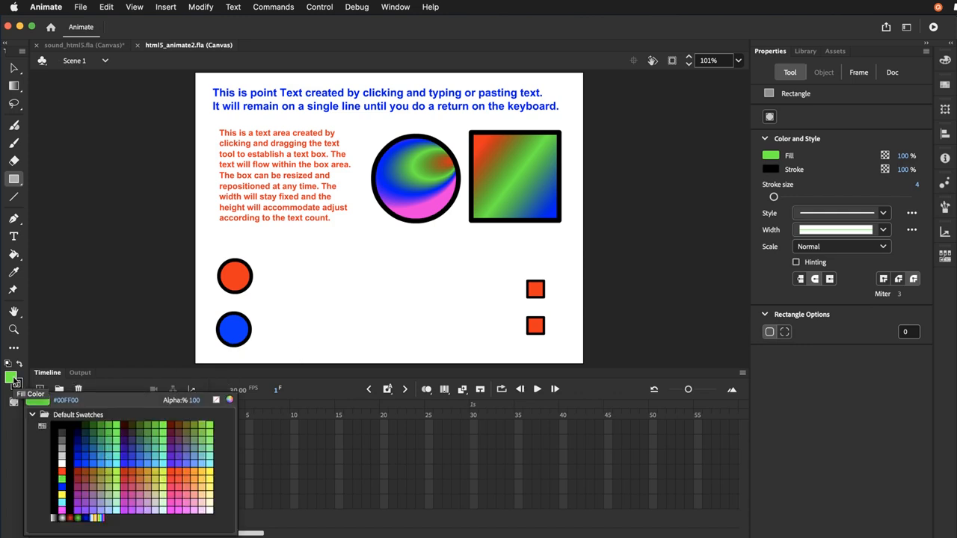
{"action": "left_click", "coordinate": [63, 471]}
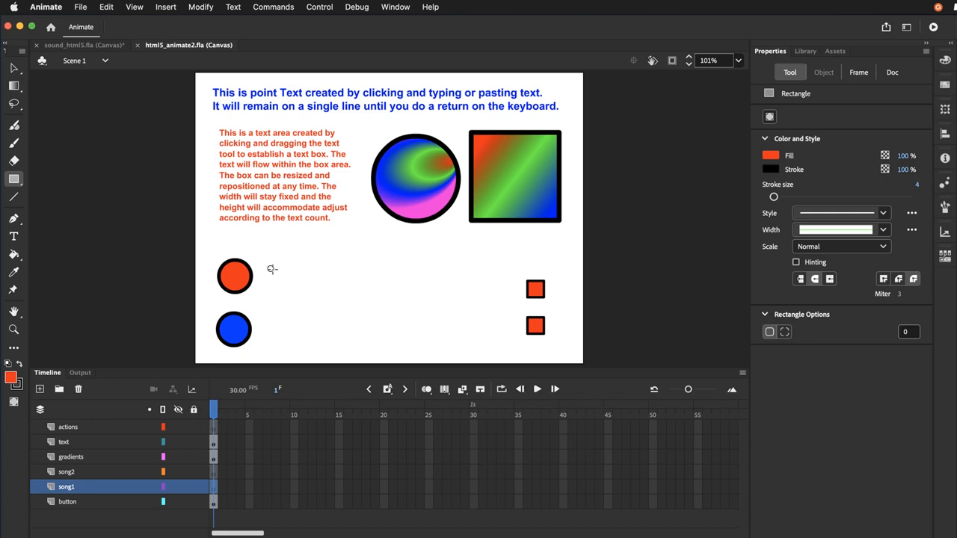
{"action": "mouse_move", "coordinate": [269, 267]}
{"action": "left_mouse_down"}
{"action": "mouse_move", "coordinate": [357, 285]}
{"action": "mouse_move", "coordinate": [518, 294]}
{"action": "left_mouse_up"}
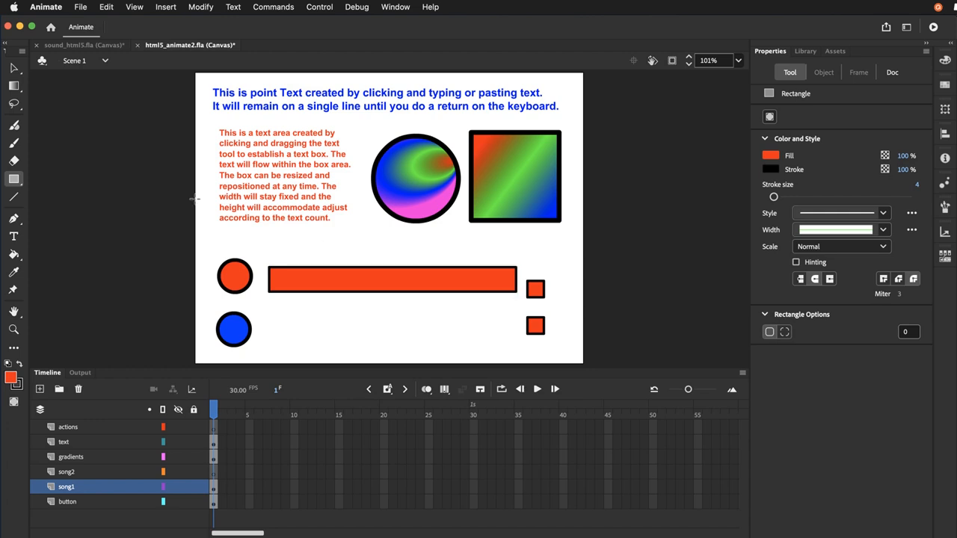
Select the long red rectangle with its outline and open its conversion to a symbol
{"action": "left_click", "coordinate": [14, 69]}
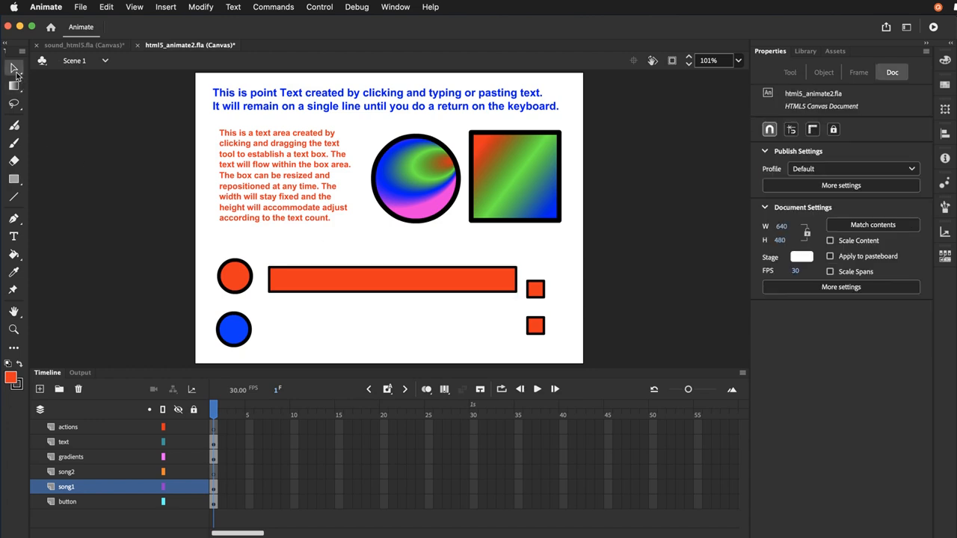
{"action": "left_click", "coordinate": [314, 277]}
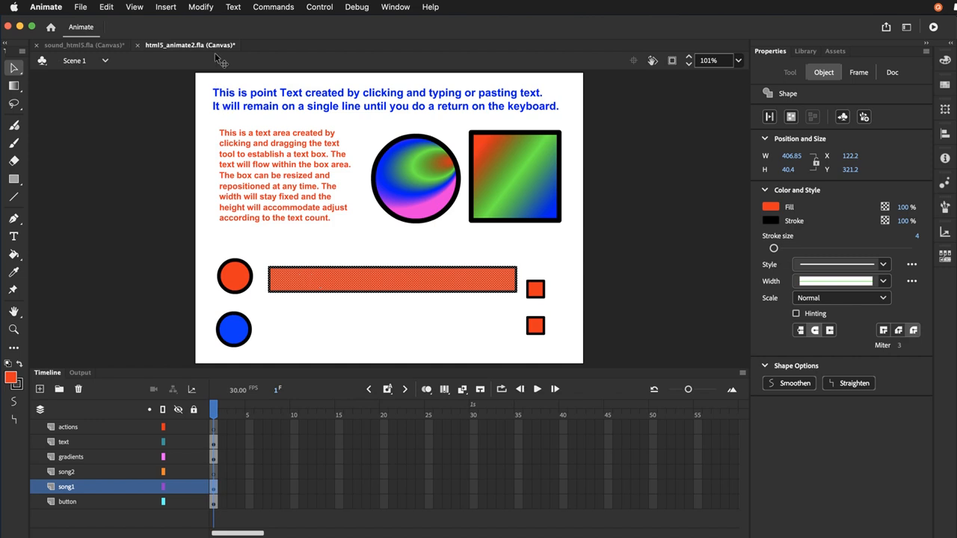
{"action": "left_click", "coordinate": [200, 8]}
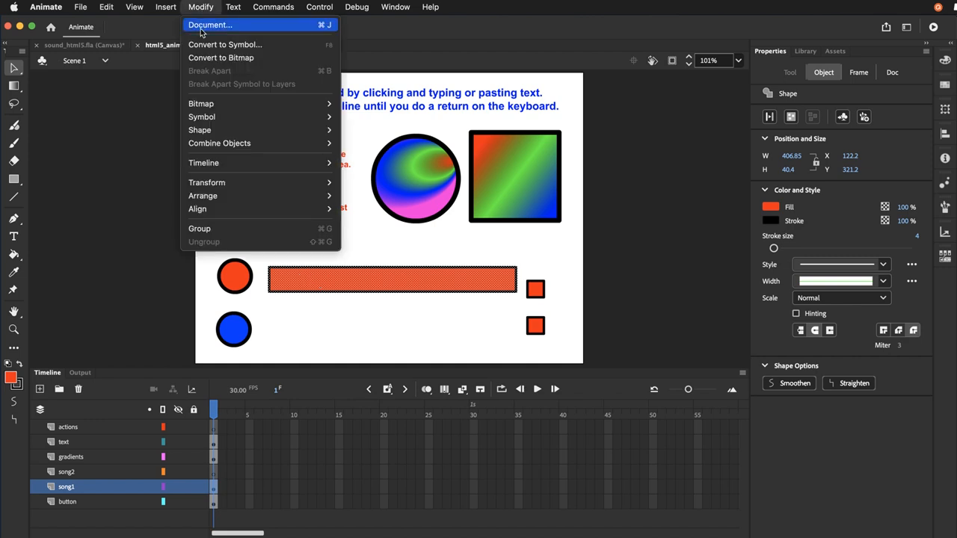
{"action": "left_click", "coordinate": [201, 45]}
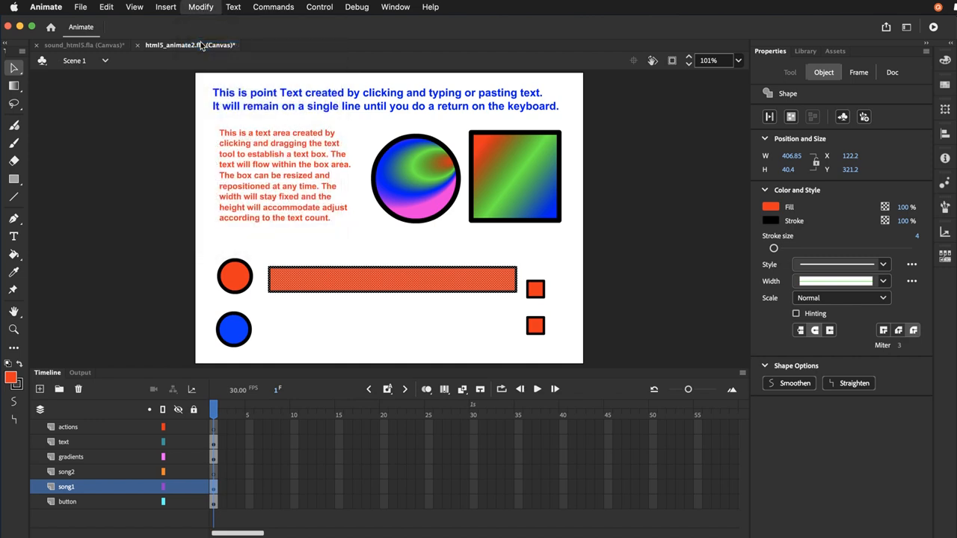
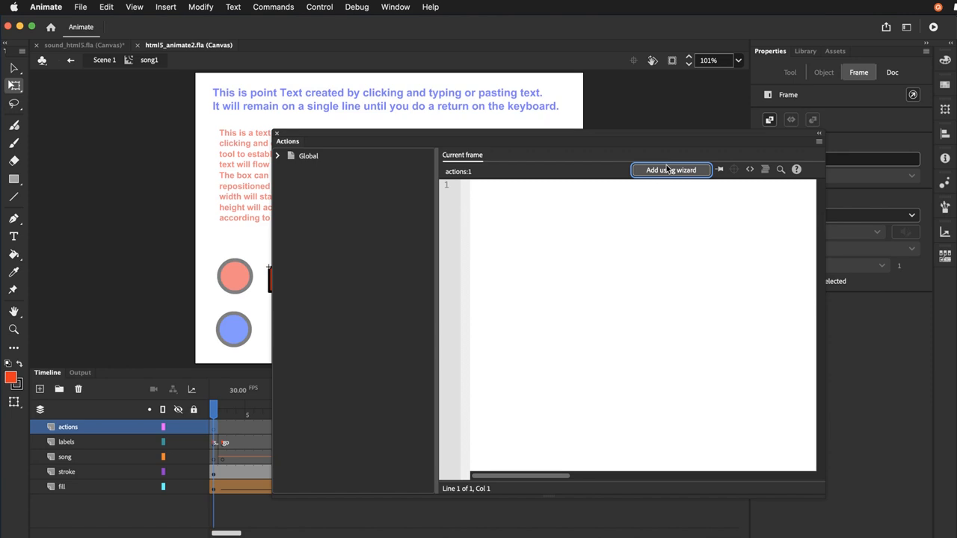
Add a Stop action for this timeline, triggered with this frame, to frame 1 of song1's actions layer using the wizard, and save the document
{"action": "left_click", "coordinate": [670, 170]}
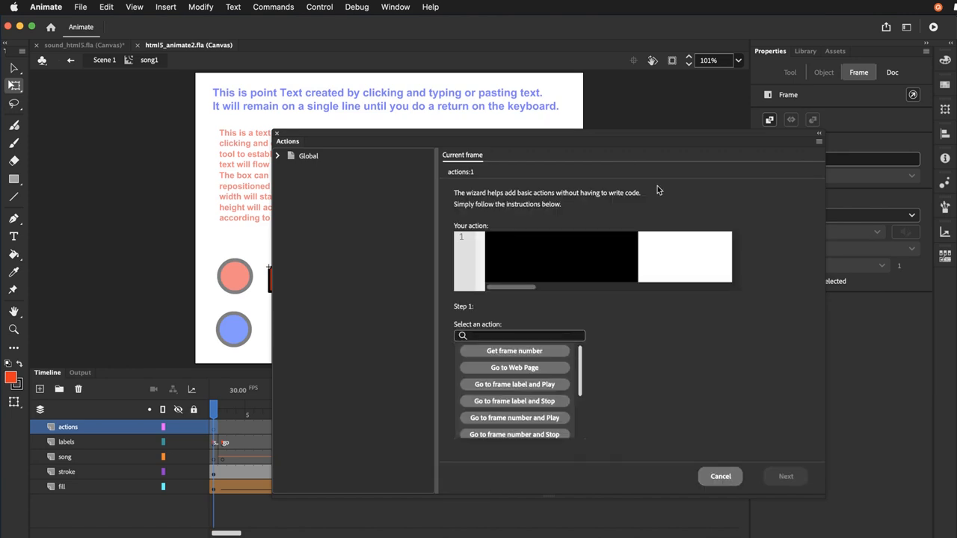
{"action": "scroll", "coordinate": [538, 389], "scroll_direction": "down", "scroll_amount": 2}
{"action": "scroll", "coordinate": [537, 390], "scroll_direction": "down", "scroll_amount": 2}
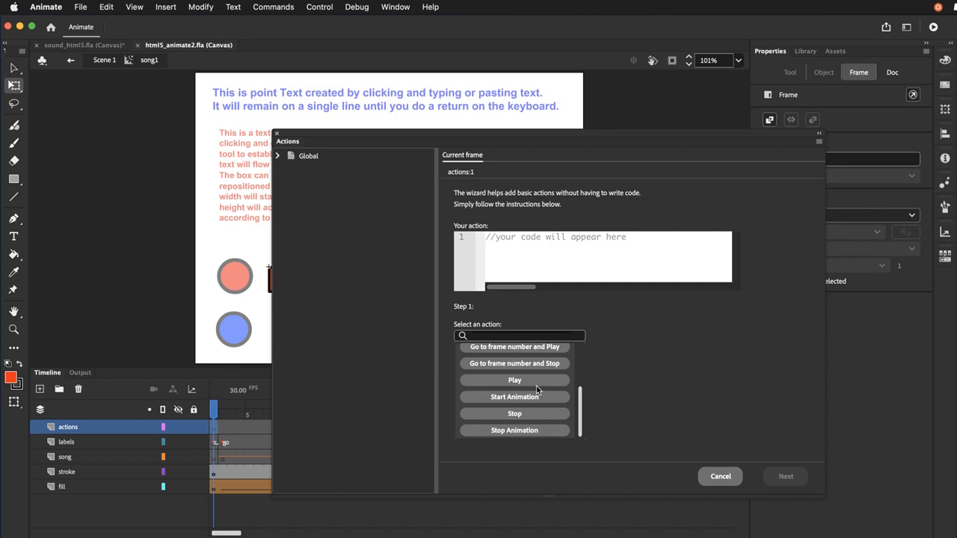
{"action": "left_click", "coordinate": [531, 413]}
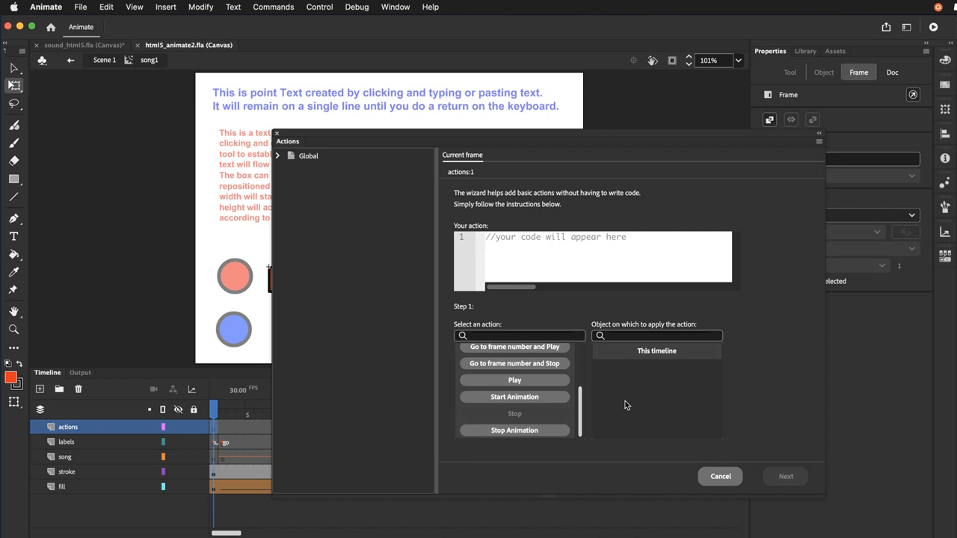
{"action": "left_click", "coordinate": [626, 401]}
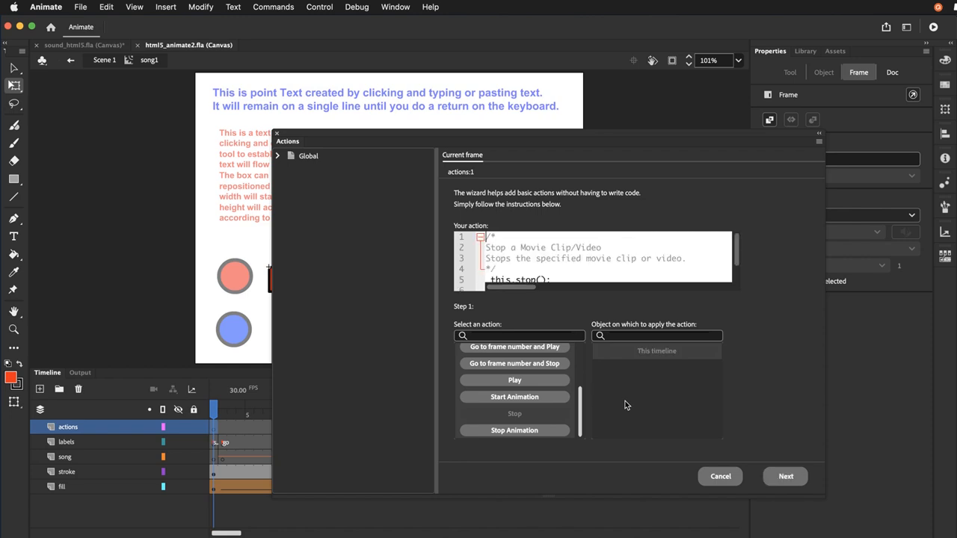
{"action": "left_click", "coordinate": [768, 476]}
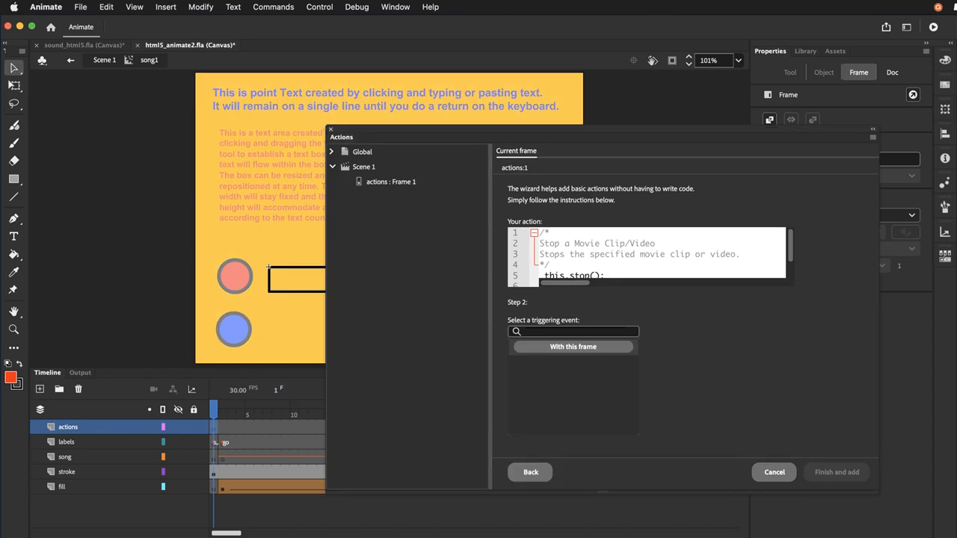
{"action": "left_click", "coordinate": [611, 347]}
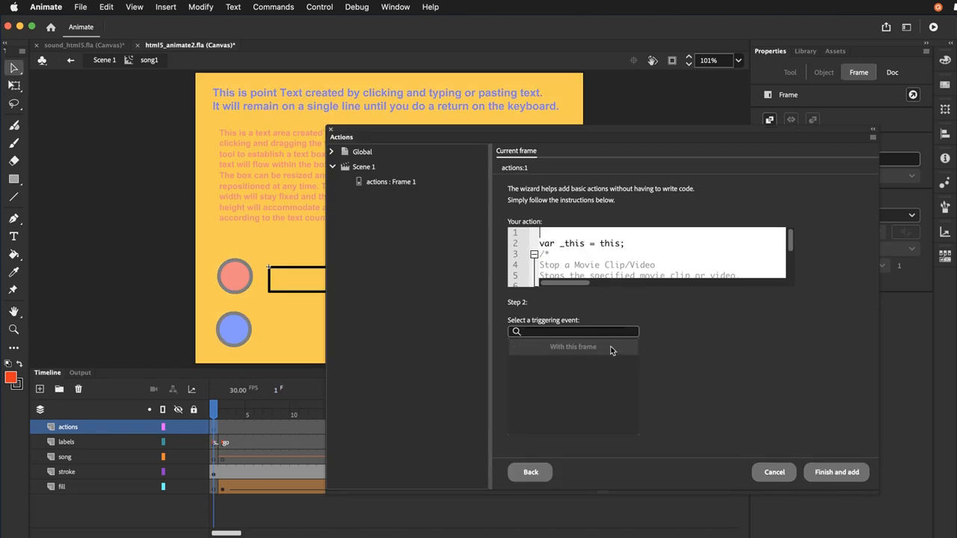
{"action": "left_click", "coordinate": [825, 476]}
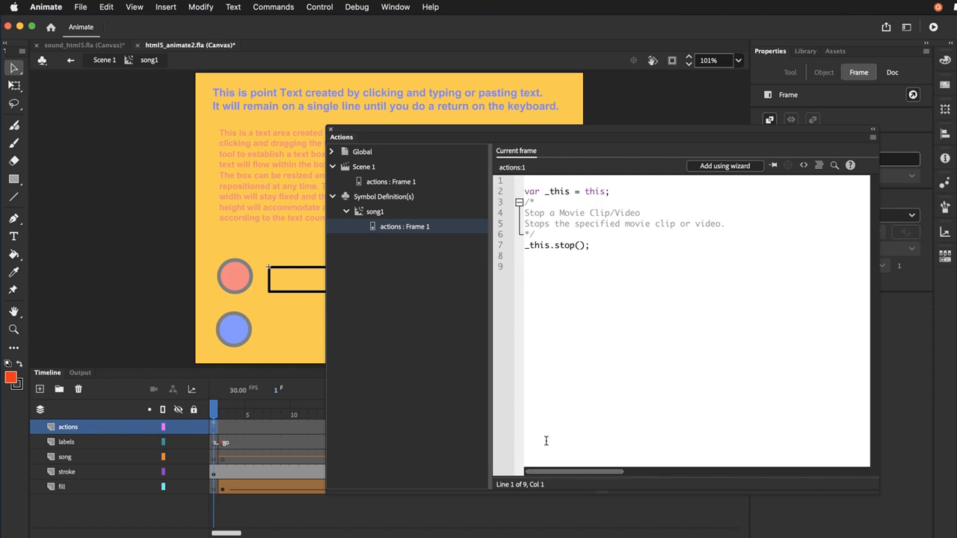
{"action": "left_click", "coordinate": [80, 7]}
{"action": "left_click", "coordinate": [113, 172]}
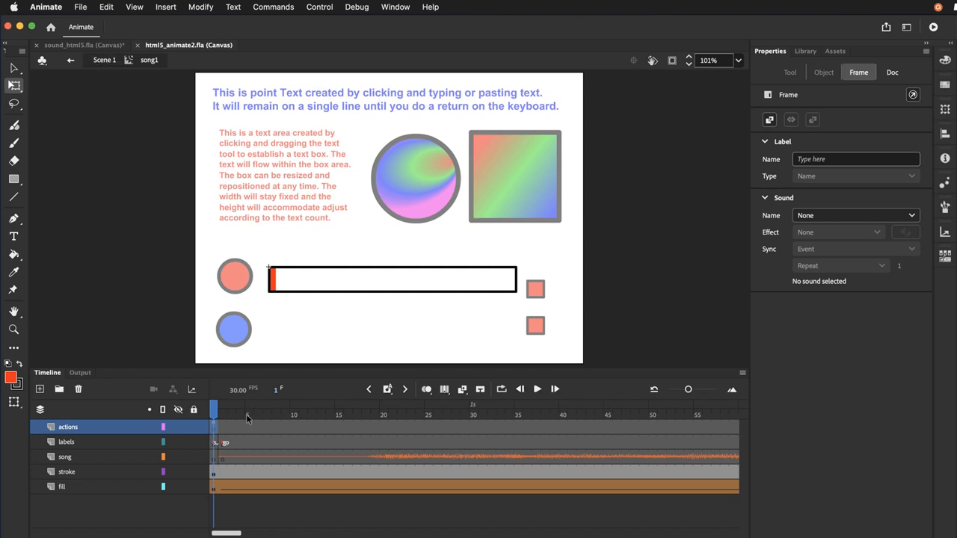
Preview the song1 timeline from frame 1, stop playback partway and rewind to the first frame
{"action": "left_click", "coordinate": [216, 415]}
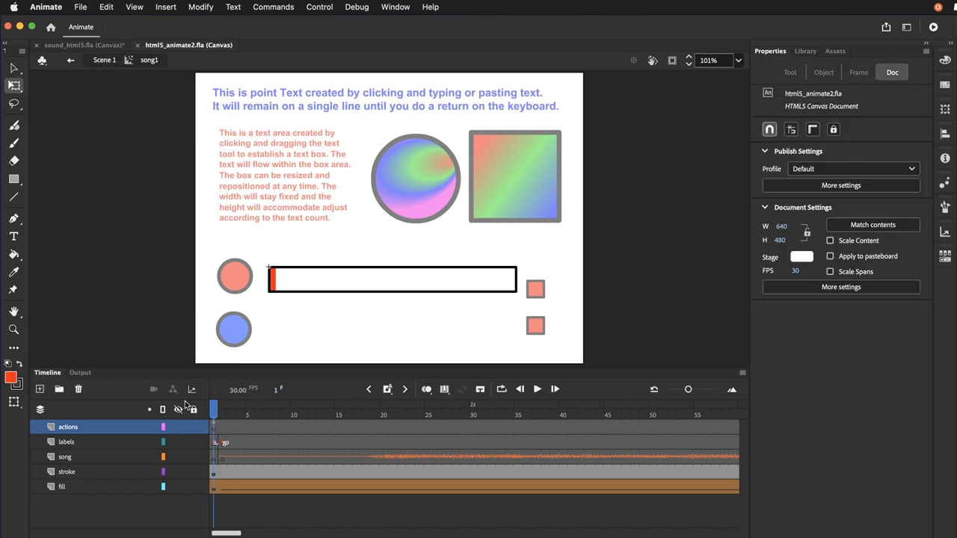
{"action": "key", "text": "Return"}
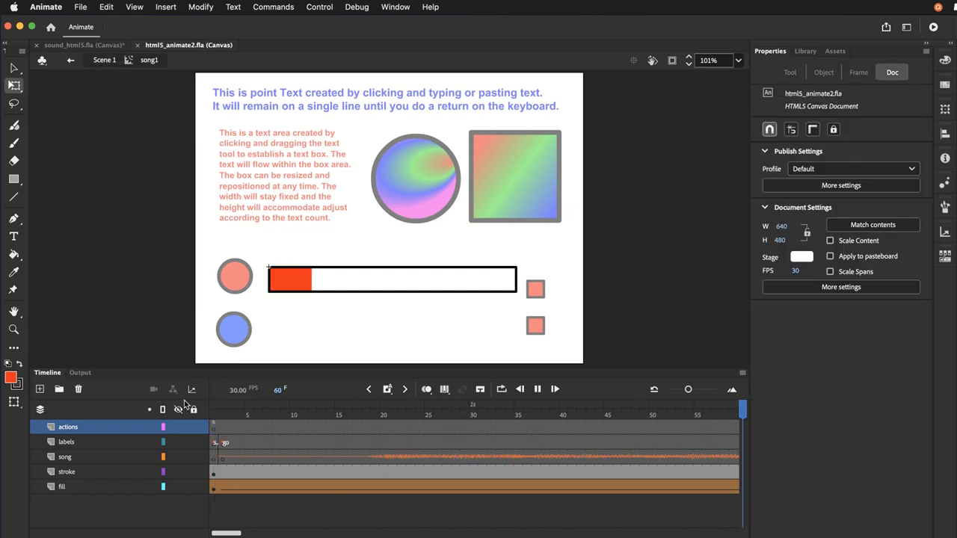
{"action": "key", "text": "Return"}
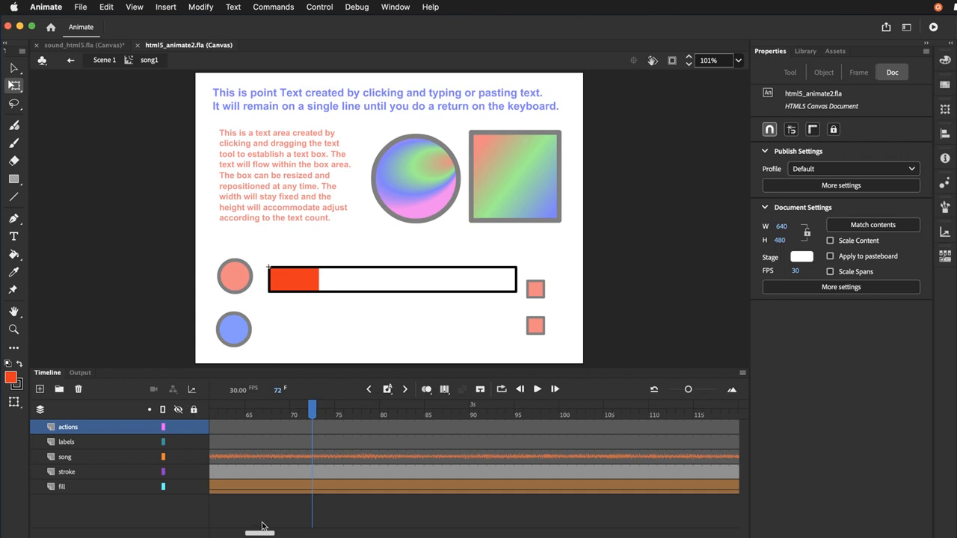
{"action": "left_click_drag", "start_coordinate": [254, 533], "coordinate": [221, 533]}
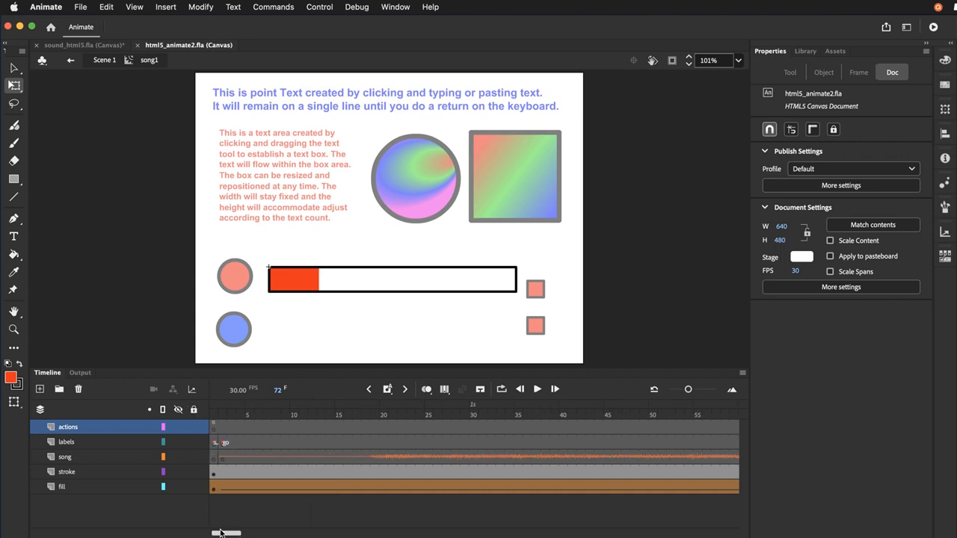
{"action": "left_click", "coordinate": [215, 410]}
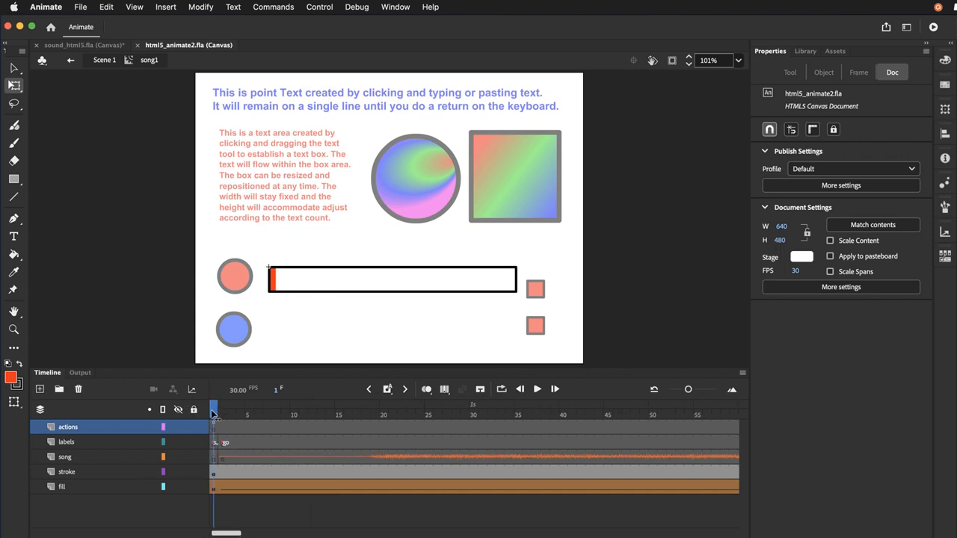
Return to Scene 1 and move the upper red stop square up to Y 331, level with the song bar
{"action": "left_click", "coordinate": [104, 63]}
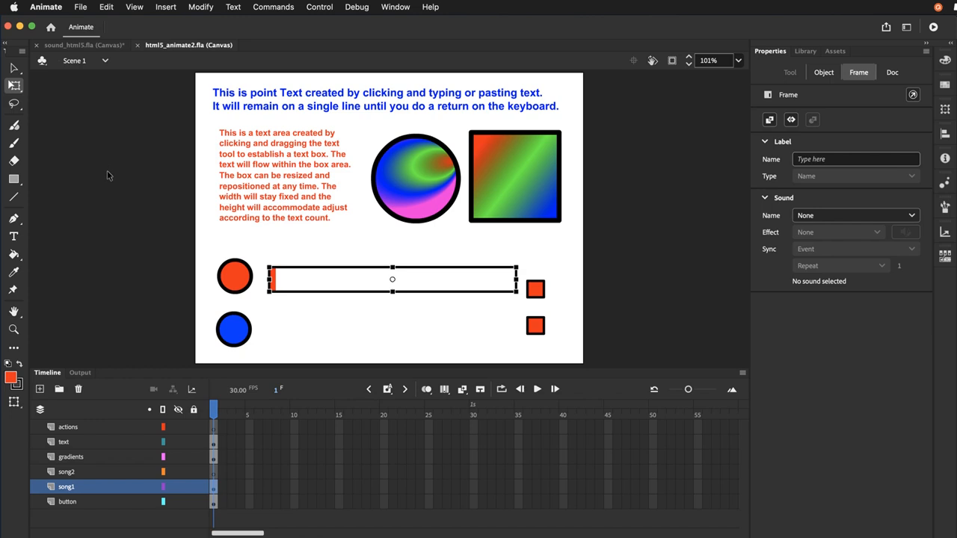
{"action": "key", "text": "v"}
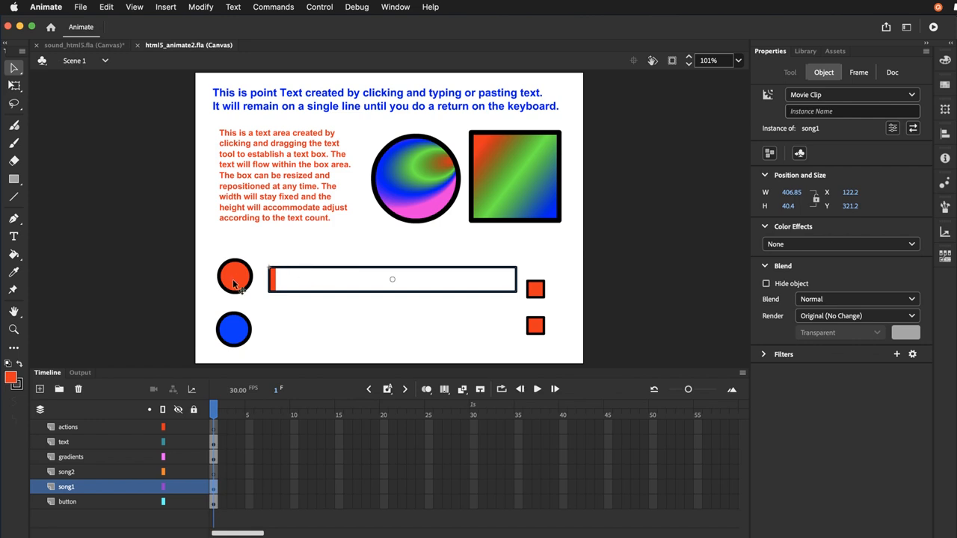
{"action": "left_click", "coordinate": [537, 289]}
{"action": "left_click_drag", "start_coordinate": [537, 289], "coordinate": [537, 284]}
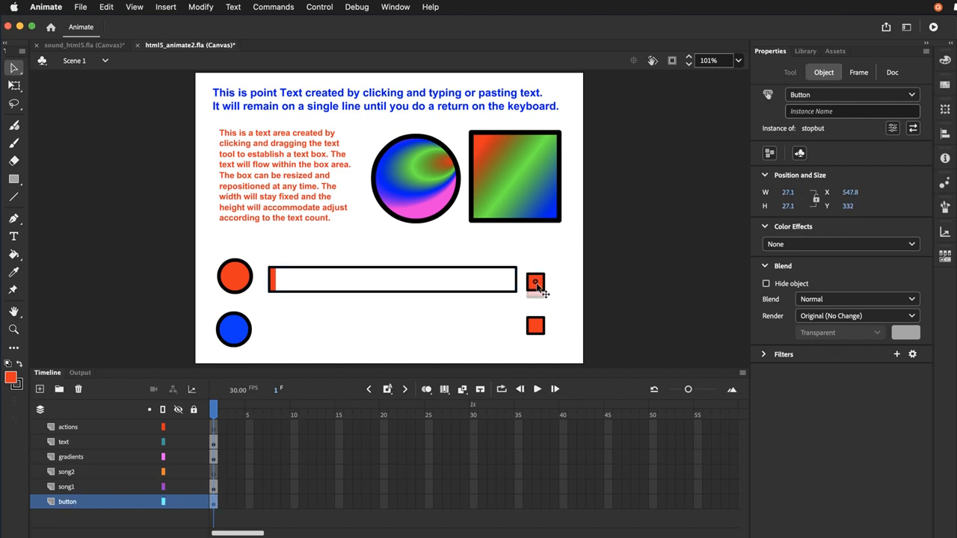
Give the red circle button the instance name song1_btn
{"action": "left_click", "coordinate": [228, 283]}
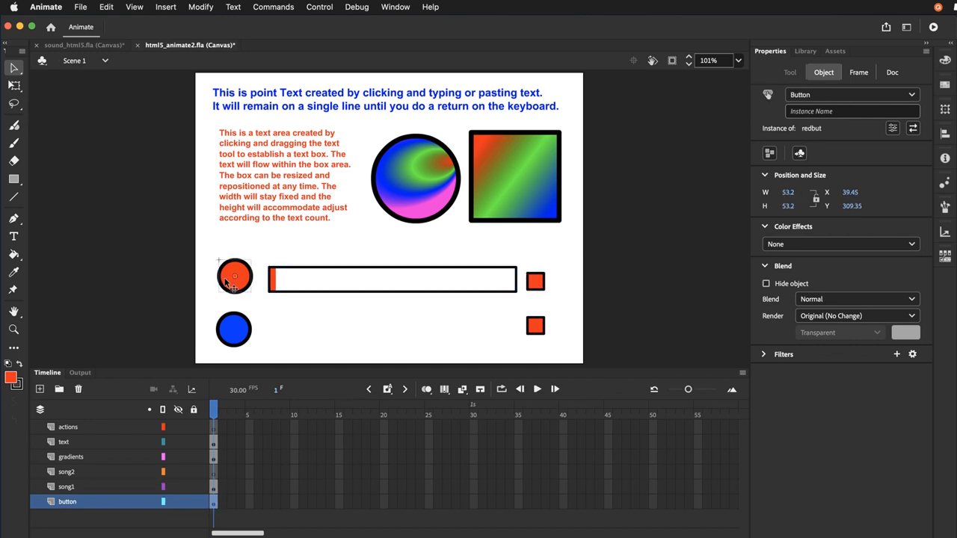
{"action": "left_click", "coordinate": [801, 113]}
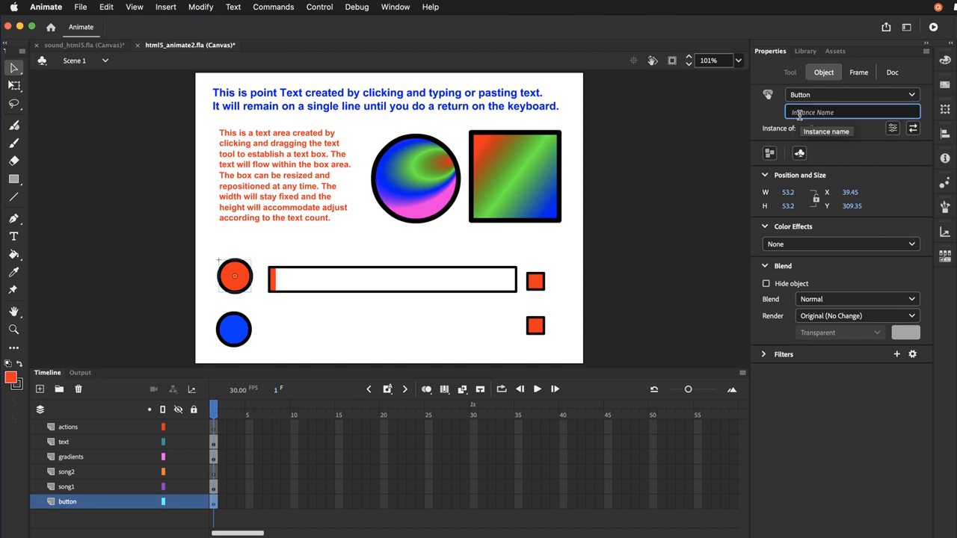
{"action": "type", "text": "sc"}
{"action": "type", "text": "ng1_btn"}
{"action": "key", "text": "Return"}
Give the song1 bar movie clip the instance name song1_mc
{"action": "left_click", "coordinate": [384, 275]}
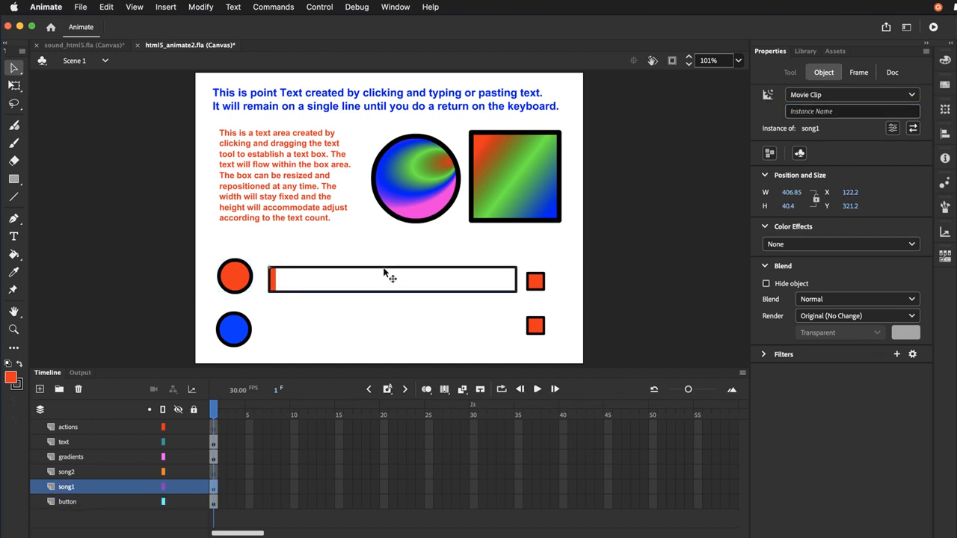
{"action": "left_click", "coordinate": [812, 112]}
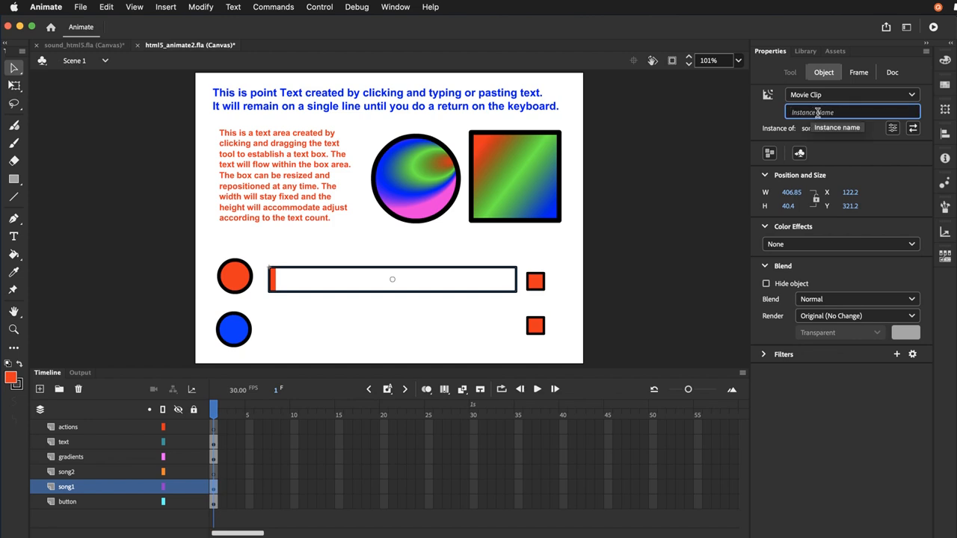
{"action": "type", "text": "song1_mc"}
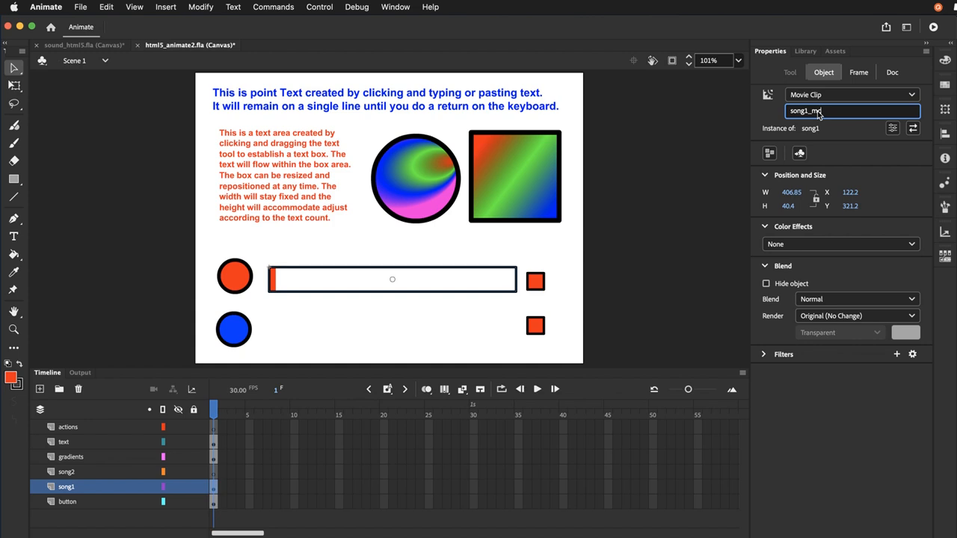
{"action": "key", "text": "Return"}
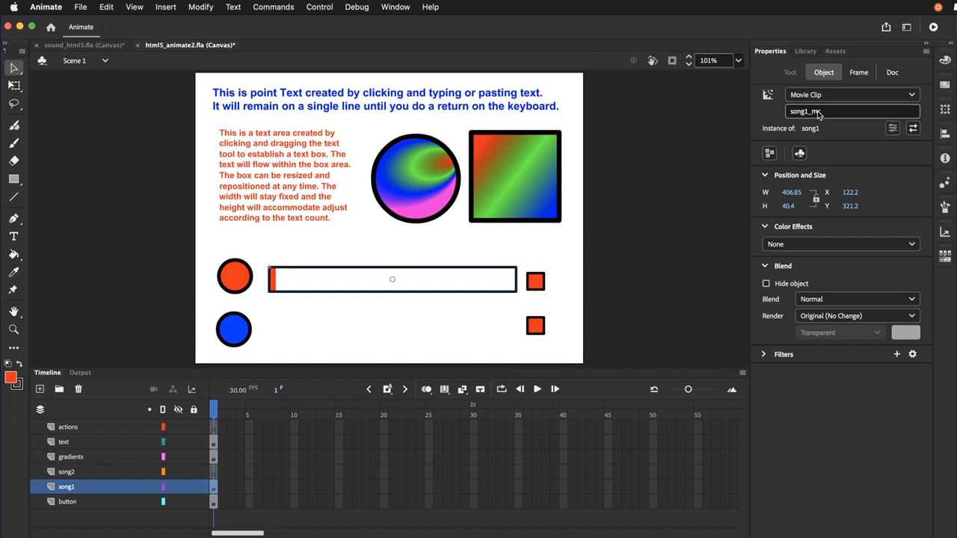
Name the upper red stop square's instance song1_stop_btn and the lower one's song2_stop_btn
{"action": "left_click", "coordinate": [540, 288]}
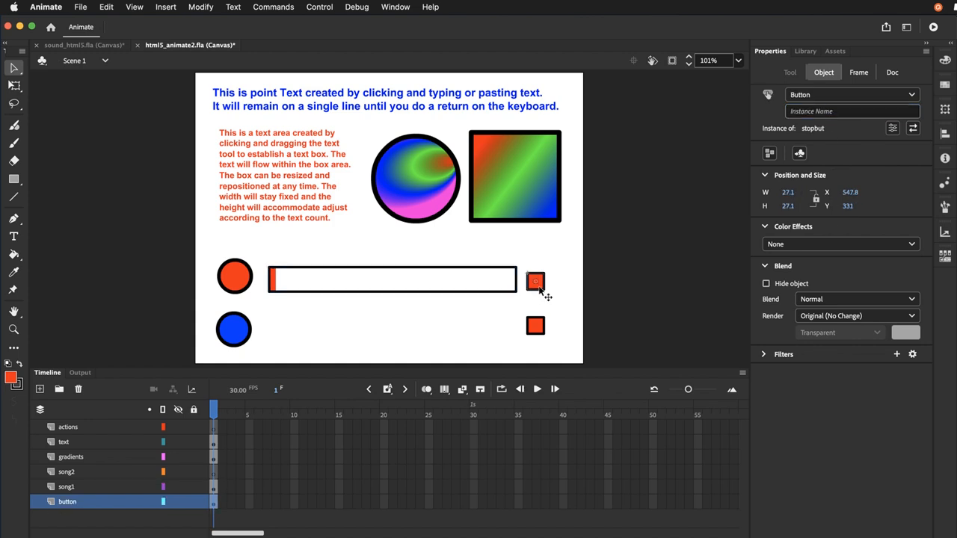
{"action": "left_click", "coordinate": [797, 112]}
{"action": "type", "text": "son"}
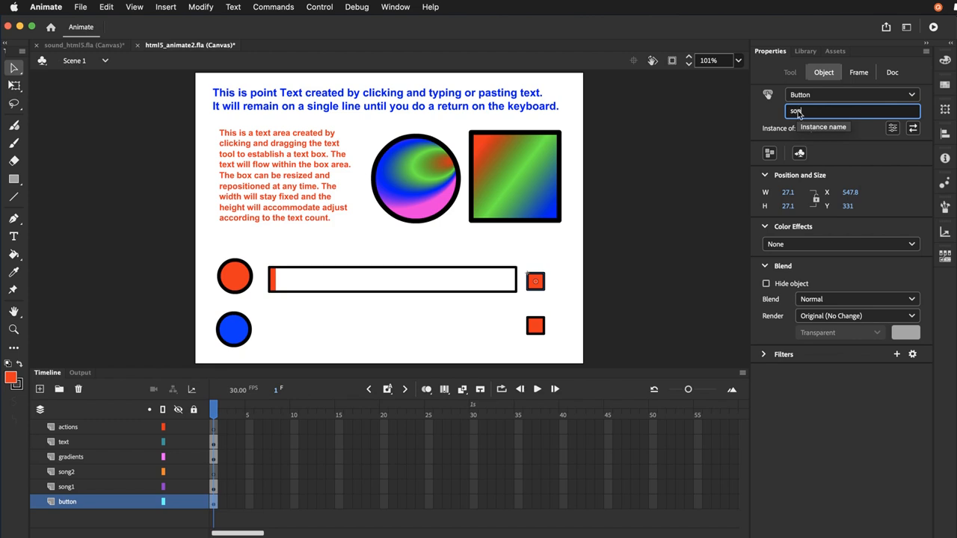
{"action": "type", "text": "g1_s"}
{"action": "type", "text": "top"}
{"action": "type", "text": "_btn"}
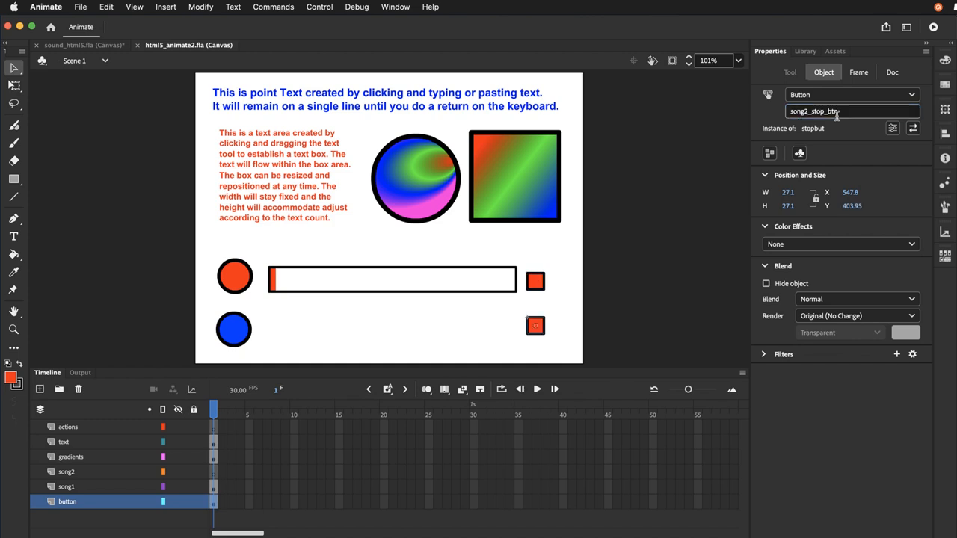
{"action": "key", "text": "Return"}
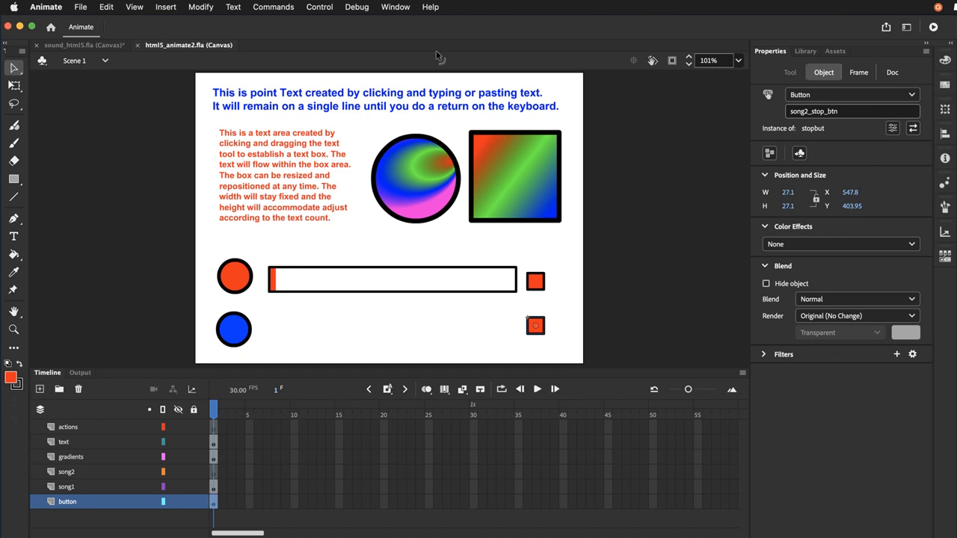
On frame 1 of Scene 1's actions layer, use the Actions wizard to make song1_mc go to frame label go and play
{"action": "left_click", "coordinate": [407, 7]}
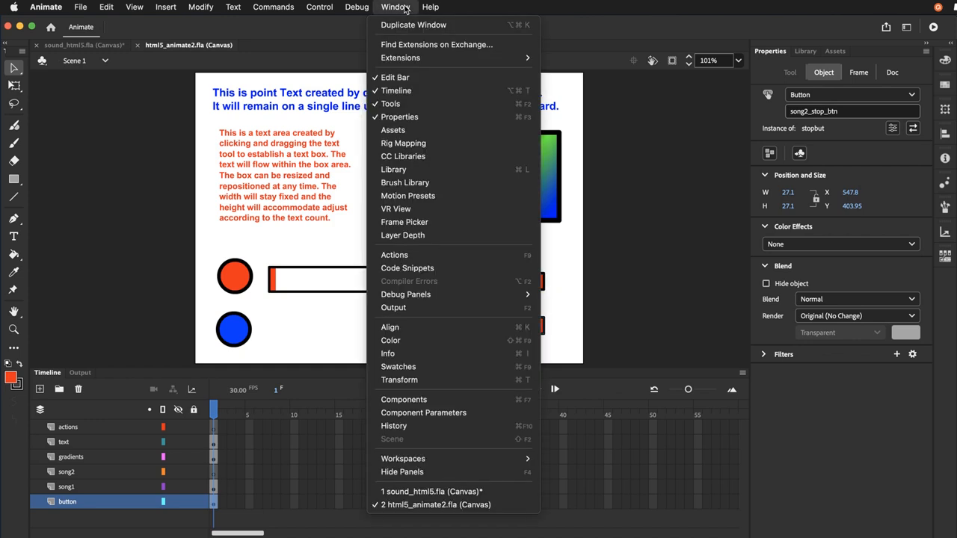
{"action": "left_click", "coordinate": [408, 257]}
{"action": "left_click_drag", "start_coordinate": [420, 141], "coordinate": [448, 129]}
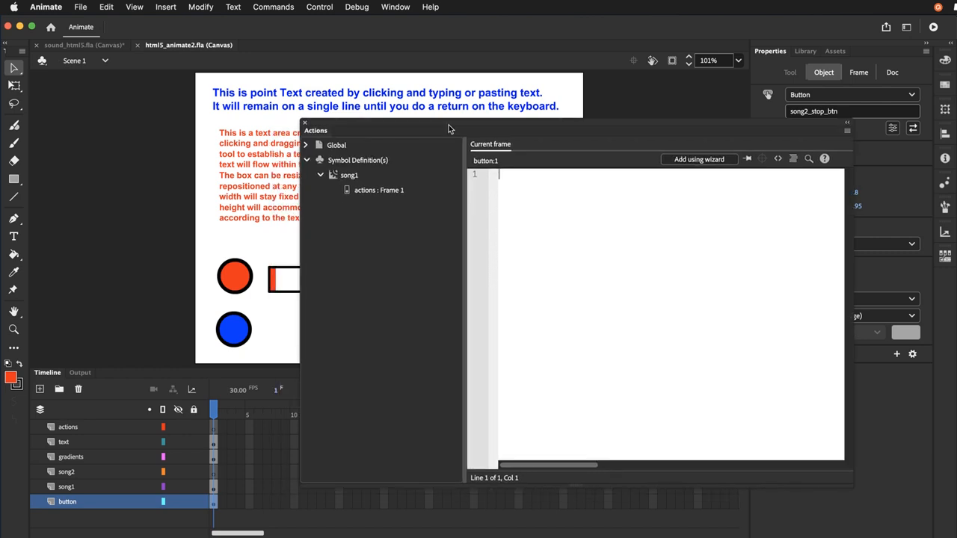
{"action": "left_click", "coordinate": [214, 429]}
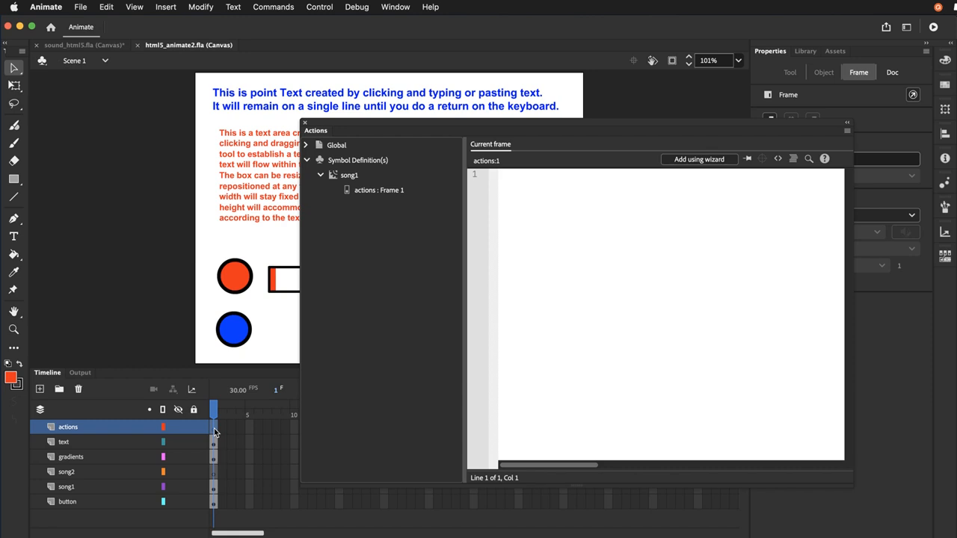
{"action": "left_click", "coordinate": [699, 159]}
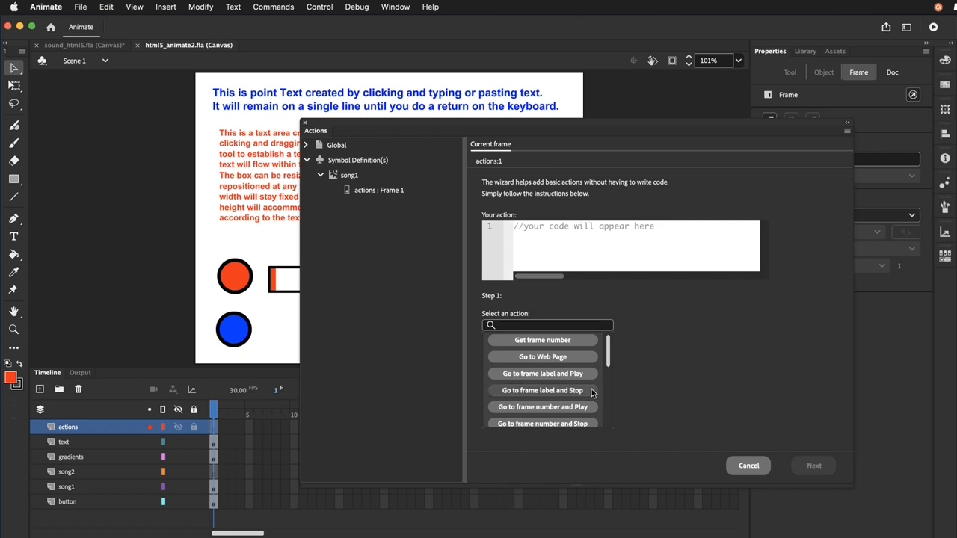
{"action": "left_click", "coordinate": [549, 375]}
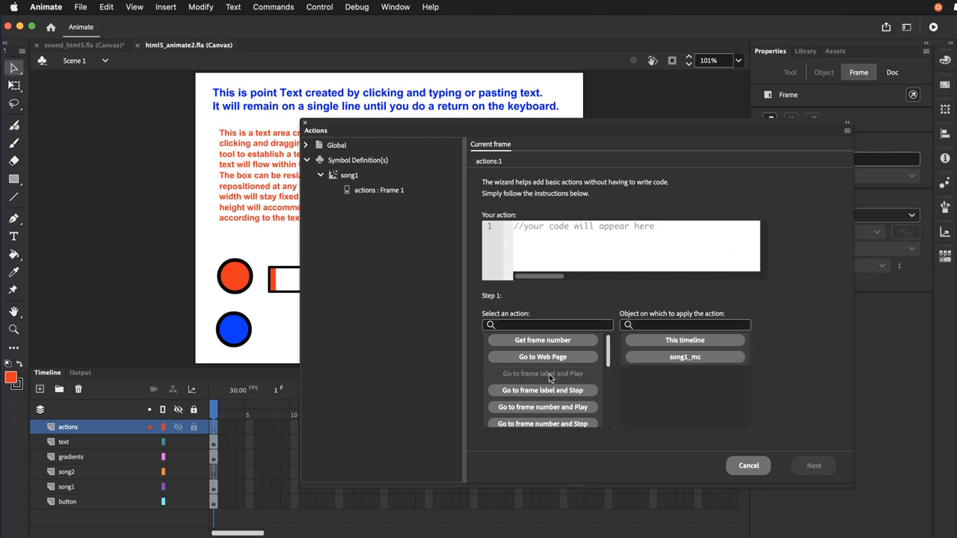
{"action": "left_click", "coordinate": [676, 359]}
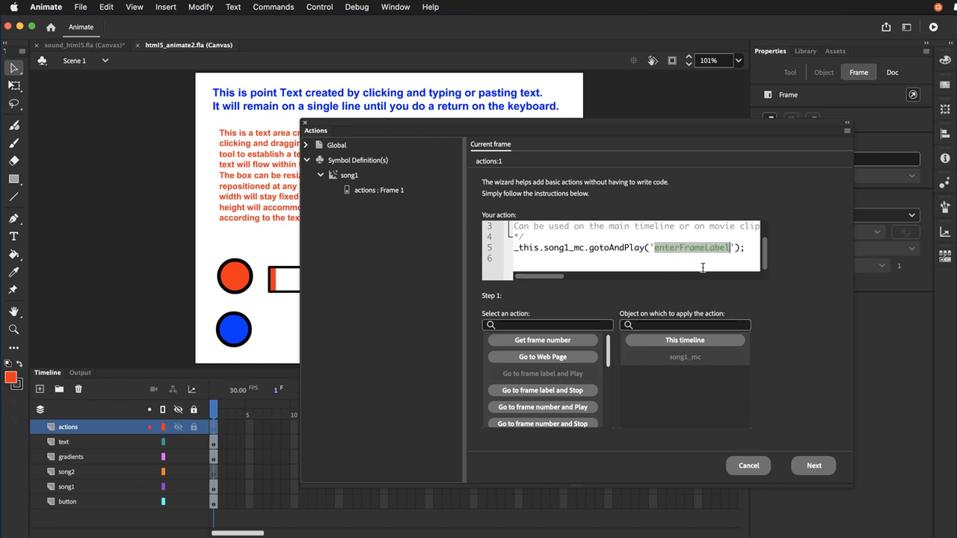
{"action": "type", "text": "go"}
Set the wizard action to trigger on mouse click of song1_btn, add the generated code, and save the document
{"action": "left_click", "coordinate": [798, 470]}
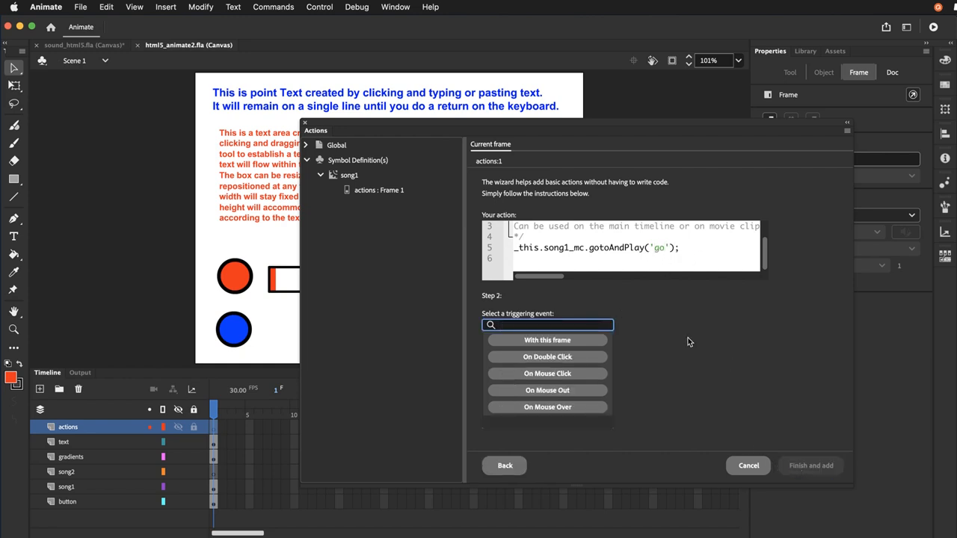
{"action": "left_click", "coordinate": [561, 376]}
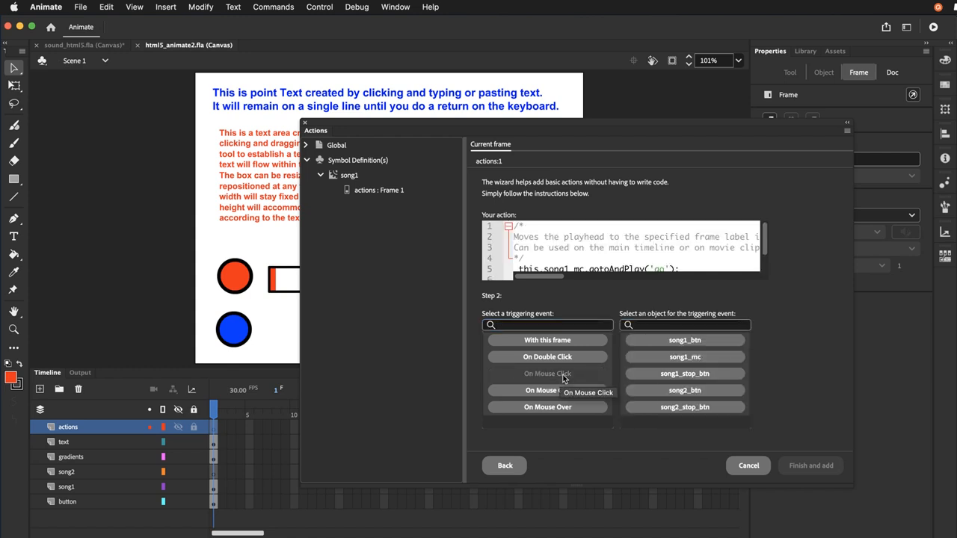
{"action": "left_click", "coordinate": [664, 342]}
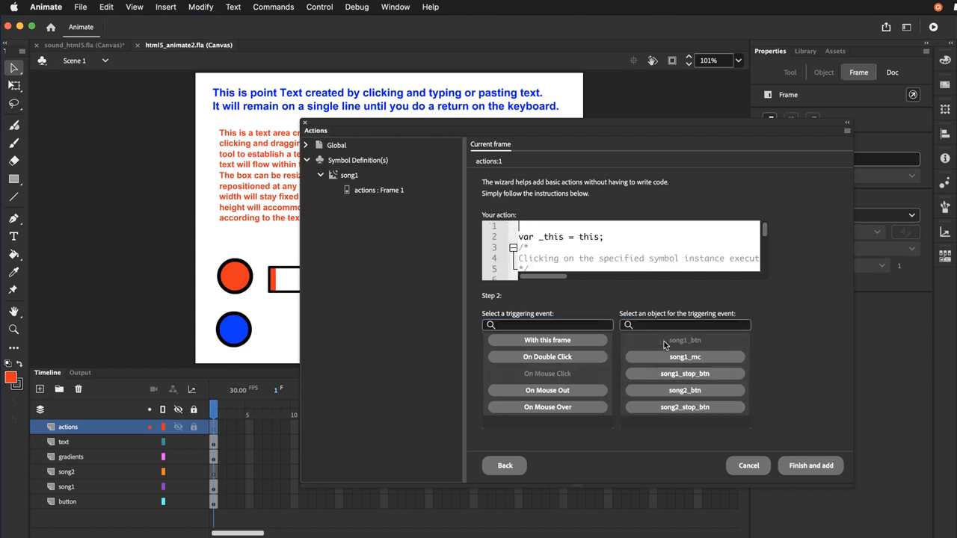
{"action": "left_click", "coordinate": [811, 466]}
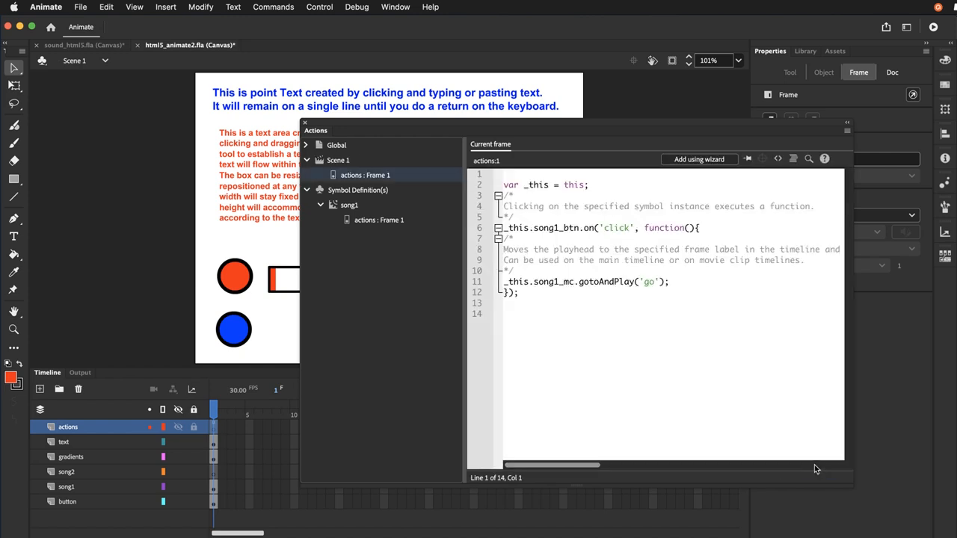
{"action": "left_click", "coordinate": [306, 124]}
{"action": "left_click", "coordinate": [80, 7]}
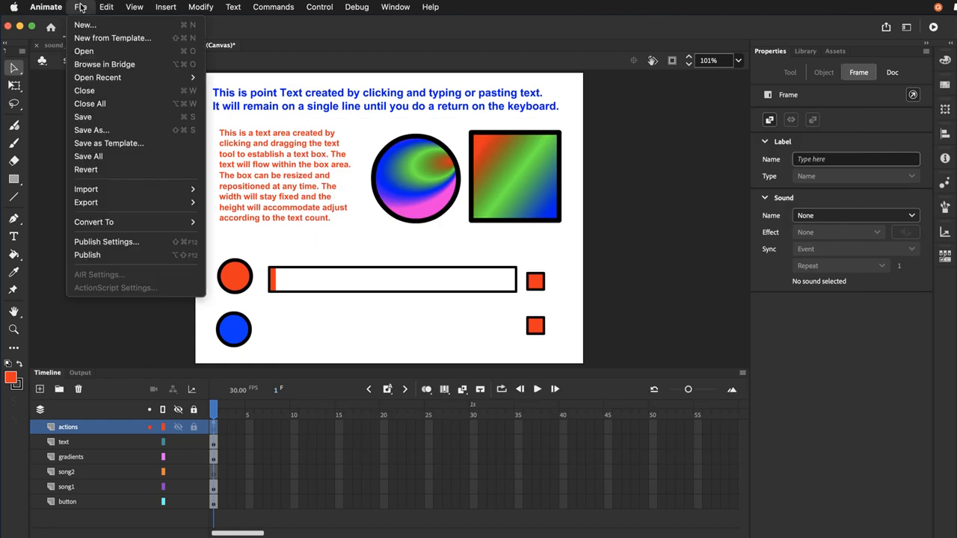
{"action": "left_click", "coordinate": [92, 122]}
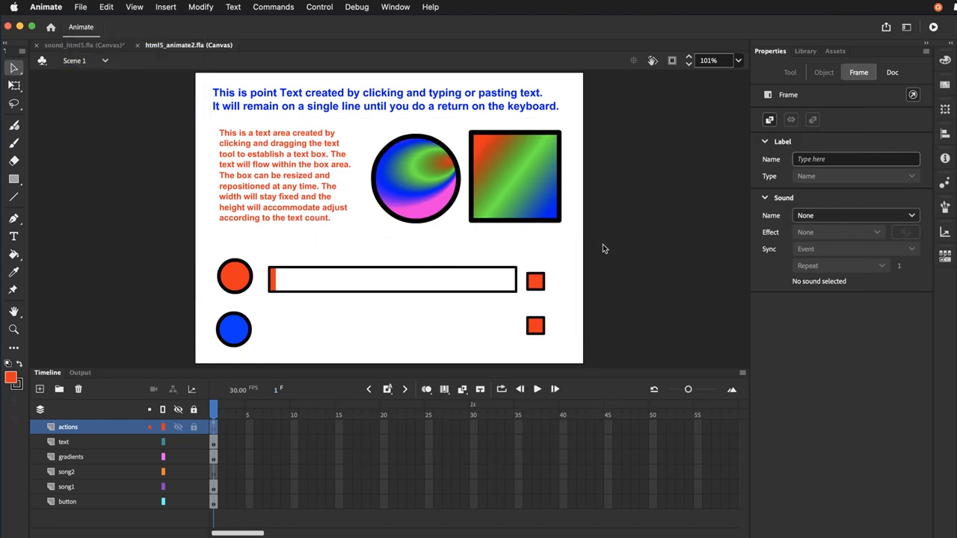
Test the movie in Firefox by playing song 1 with the red circle button, and return to Animate
{"action": "key", "text": "super+Return"}
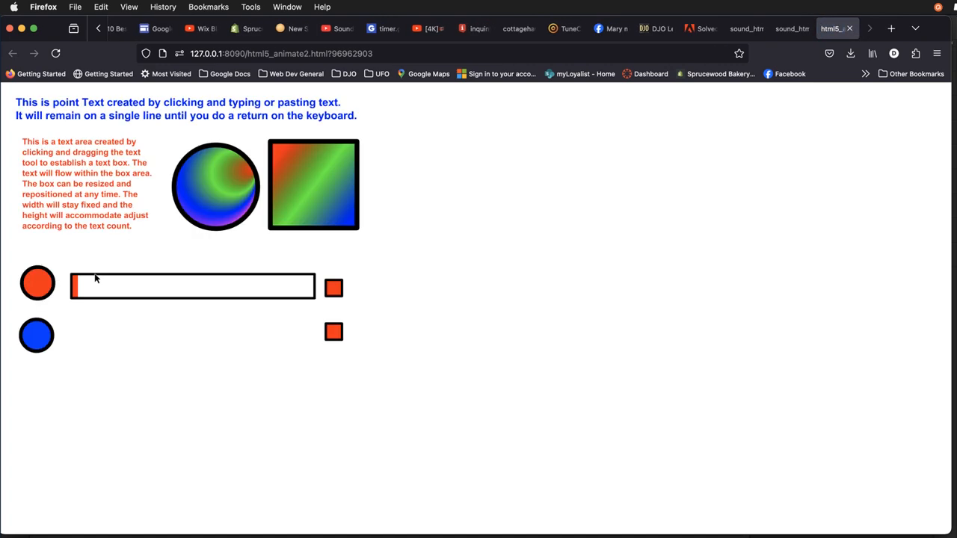
{"action": "left_click", "coordinate": [34, 278]}
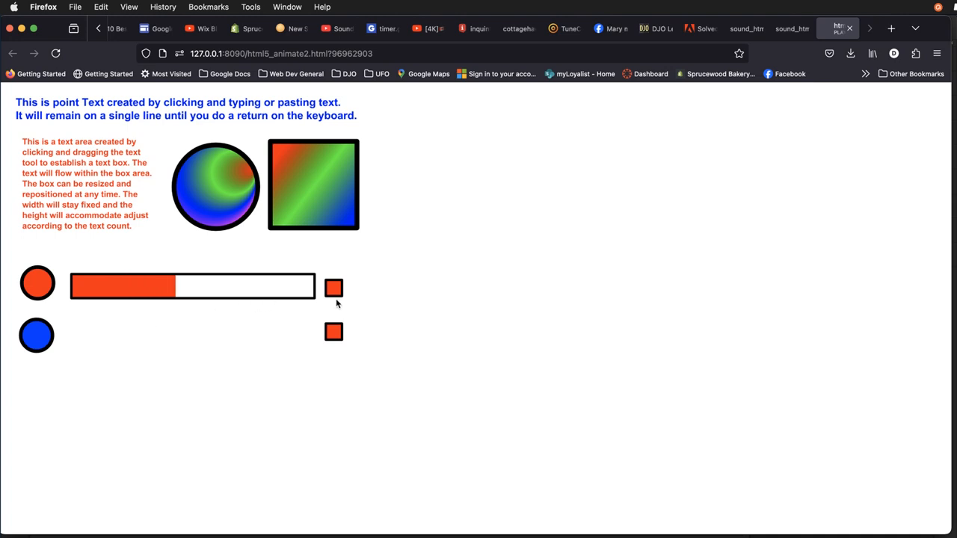
{"action": "left_click", "coordinate": [852, 29]}
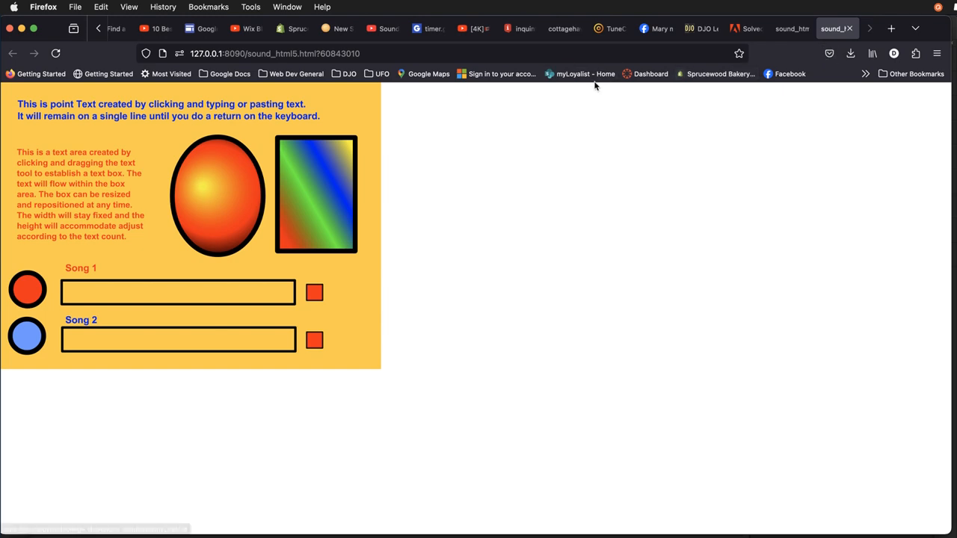
{"action": "key", "text": "super+Tab"}
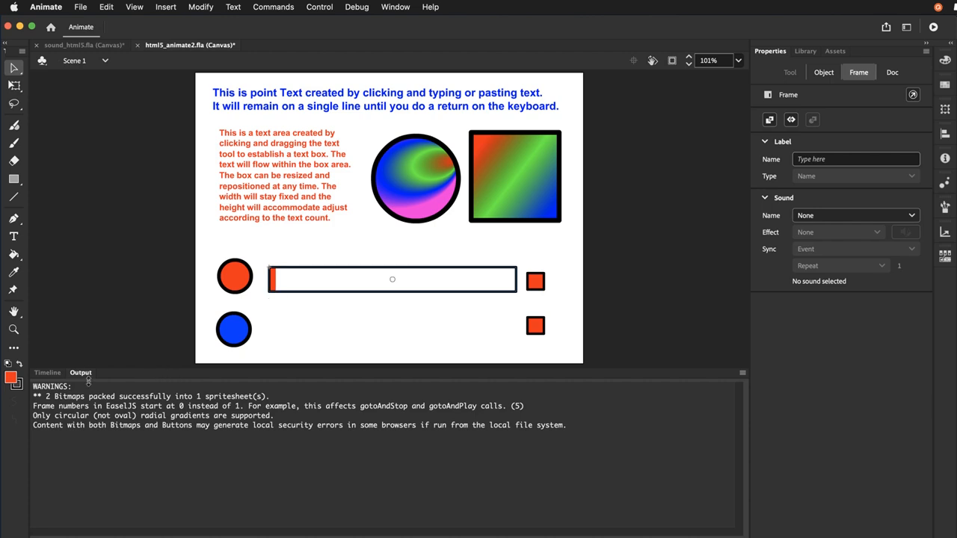
Inside the song1 movie clip, shift the fill layer's starting keyframe from frame 1 to frame 2 and return to Scene 1
{"action": "left_click", "coordinate": [45, 373]}
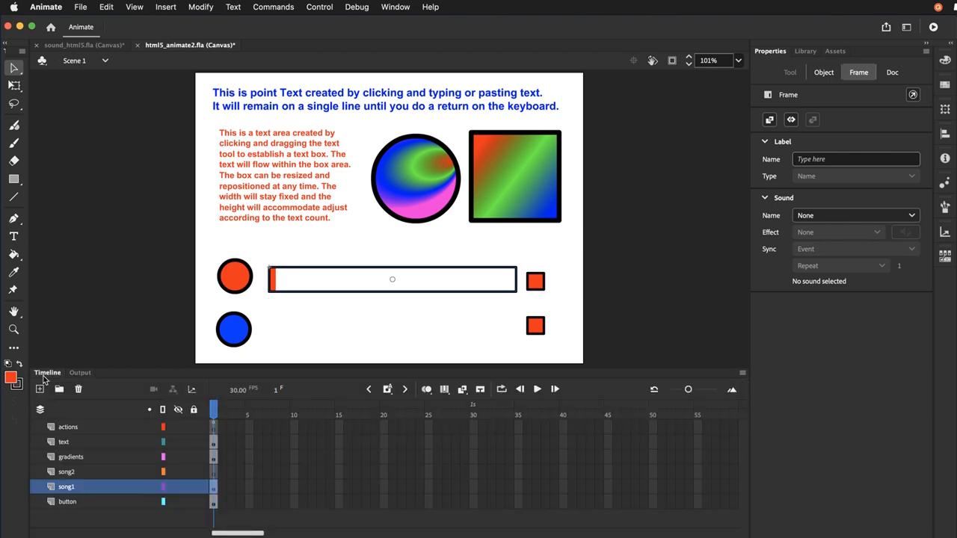
{"action": "double_click", "coordinate": [281, 275]}
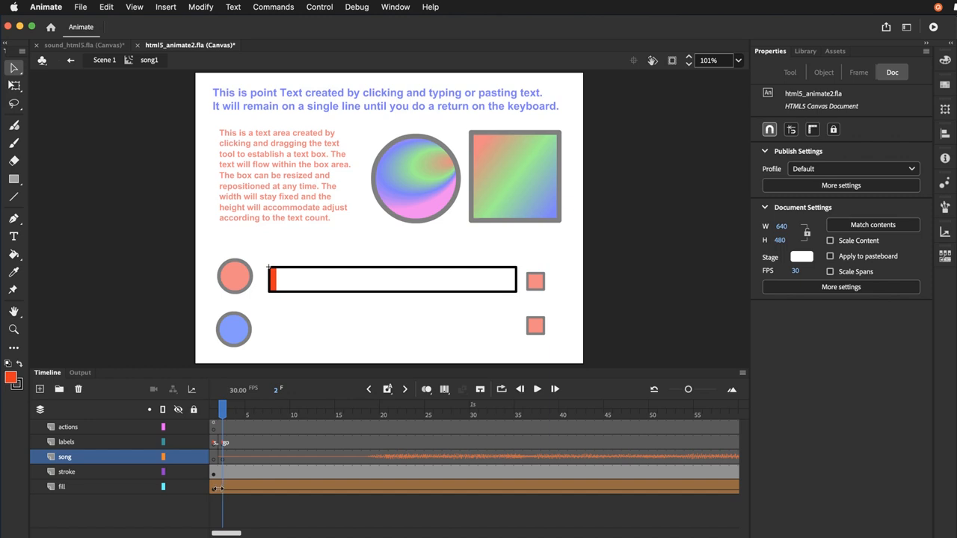
{"action": "left_click_drag", "start_coordinate": [217, 489], "coordinate": [226, 493]}
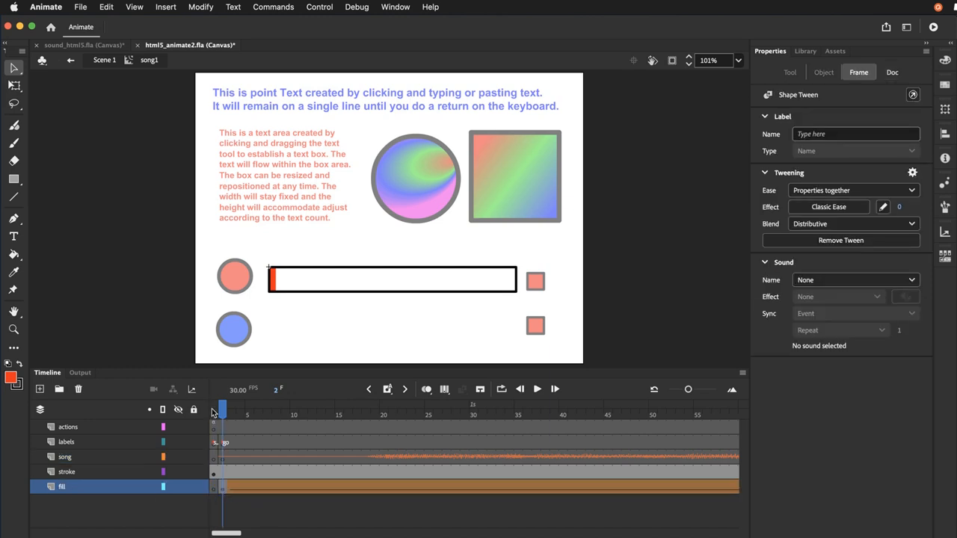
{"action": "left_click", "coordinate": [253, 363]}
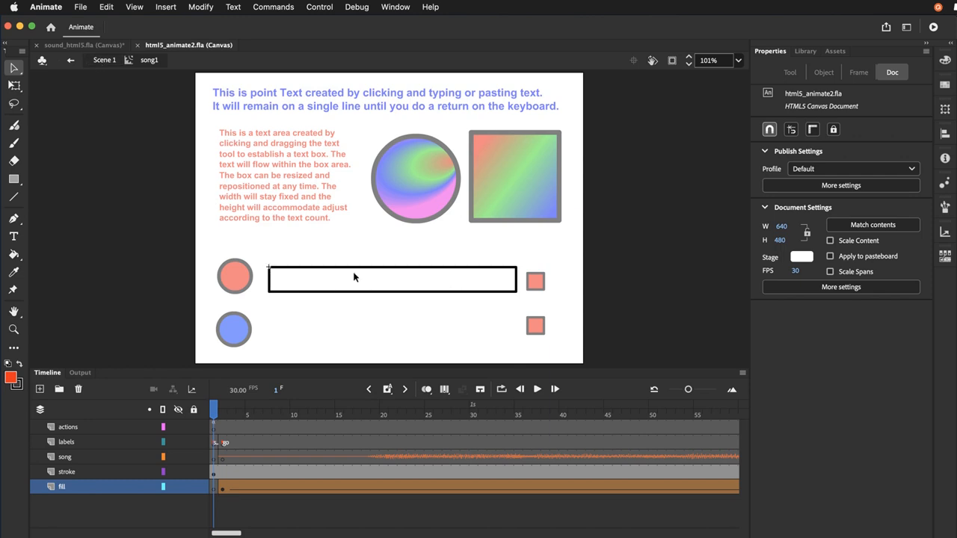
{"action": "left_click", "coordinate": [100, 61]}
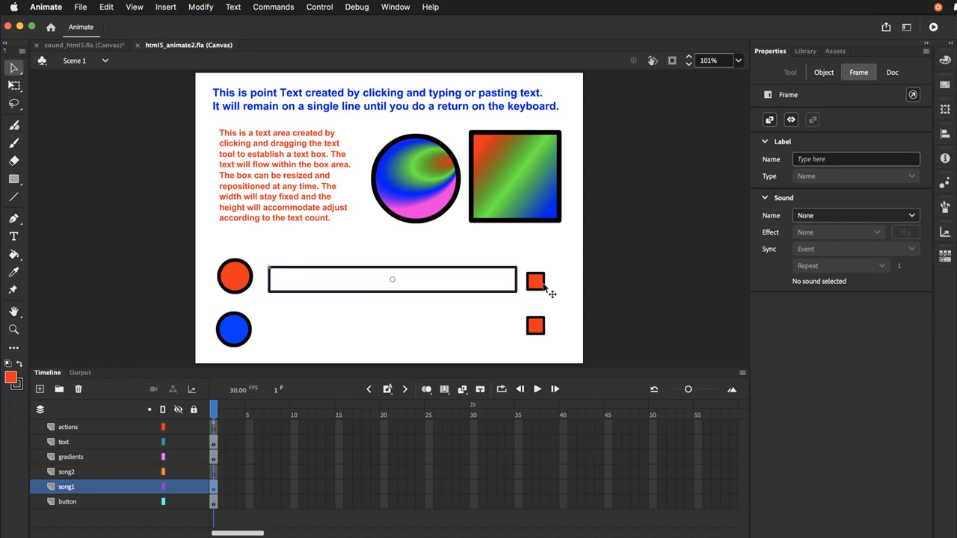
Copy the createjs.Sound.stop(); line from the song01_stop_btn click handler in the Scene 1 frame actions of sound_html5.fla
{"action": "left_click", "coordinate": [72, 47]}
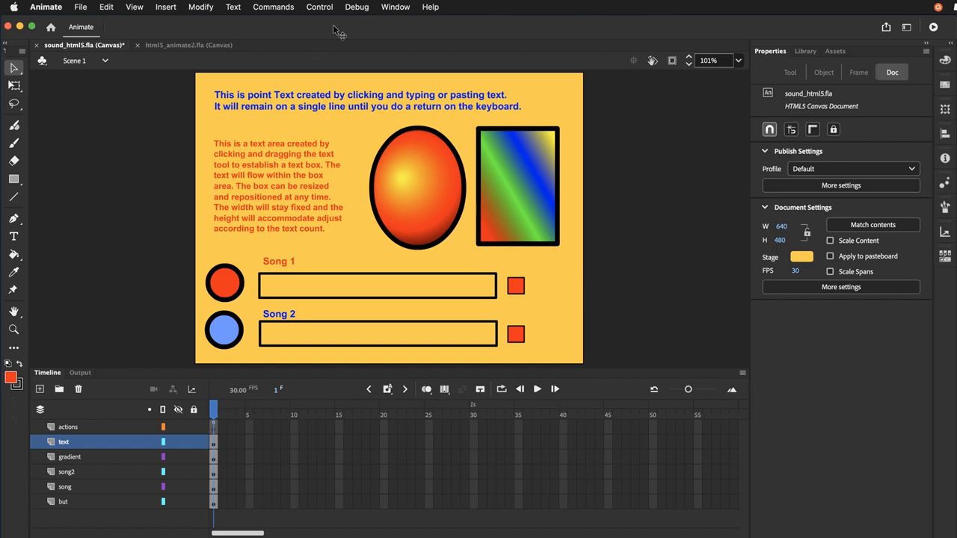
{"action": "left_click", "coordinate": [401, 9]}
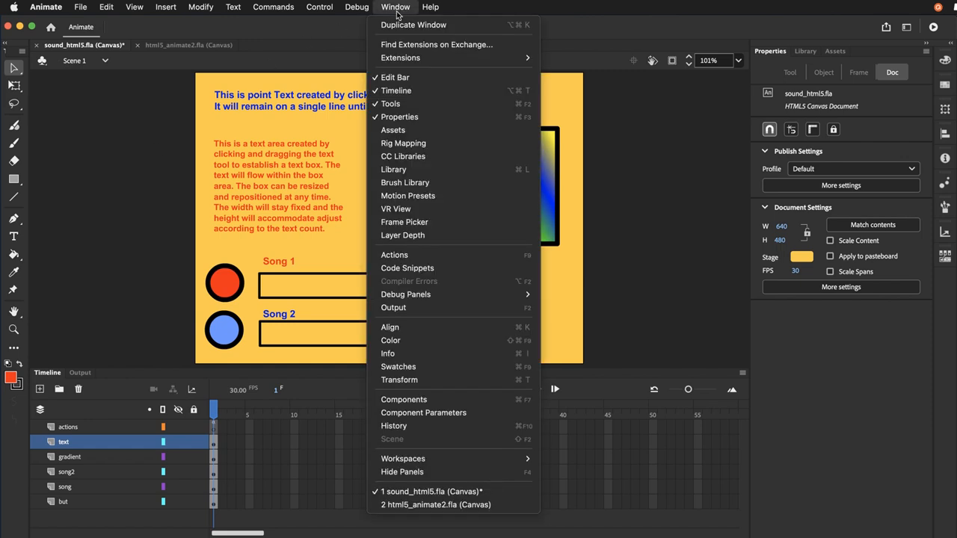
{"action": "left_click", "coordinate": [389, 258]}
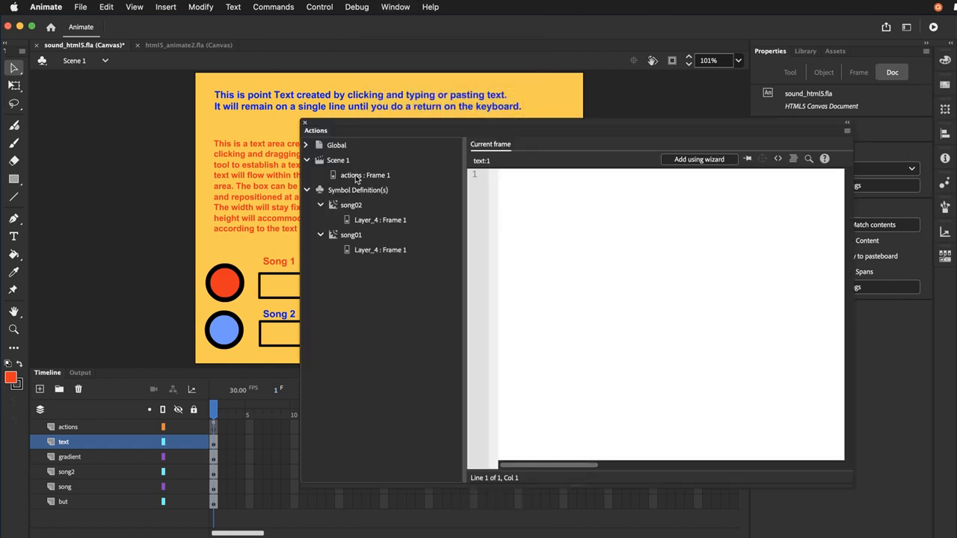
{"action": "left_click", "coordinate": [357, 178]}
{"action": "scroll", "coordinate": [554, 277], "scroll_direction": "down", "scroll_amount": 5}
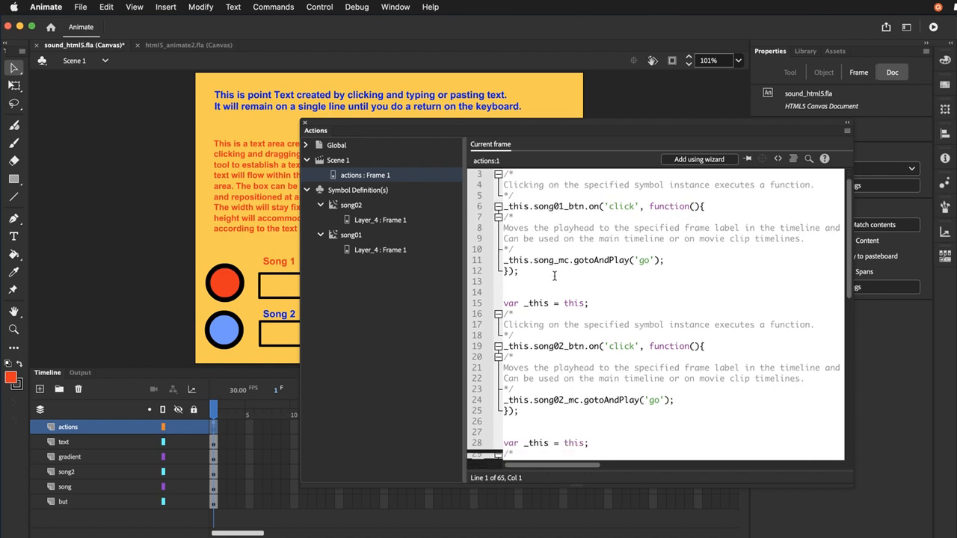
{"action": "scroll", "coordinate": [554, 276], "scroll_direction": "down", "scroll_amount": 7}
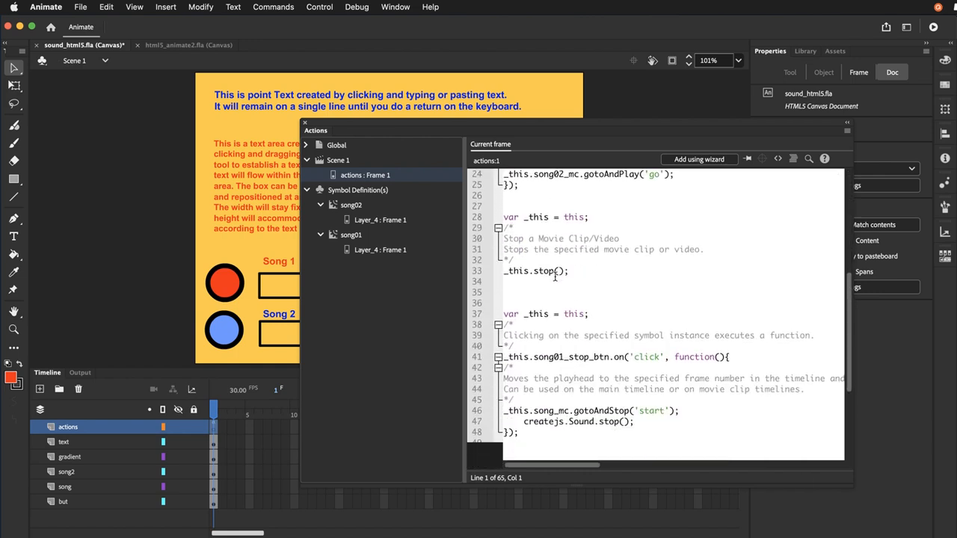
{"action": "scroll", "coordinate": [555, 278], "scroll_direction": "down", "scroll_amount": 1}
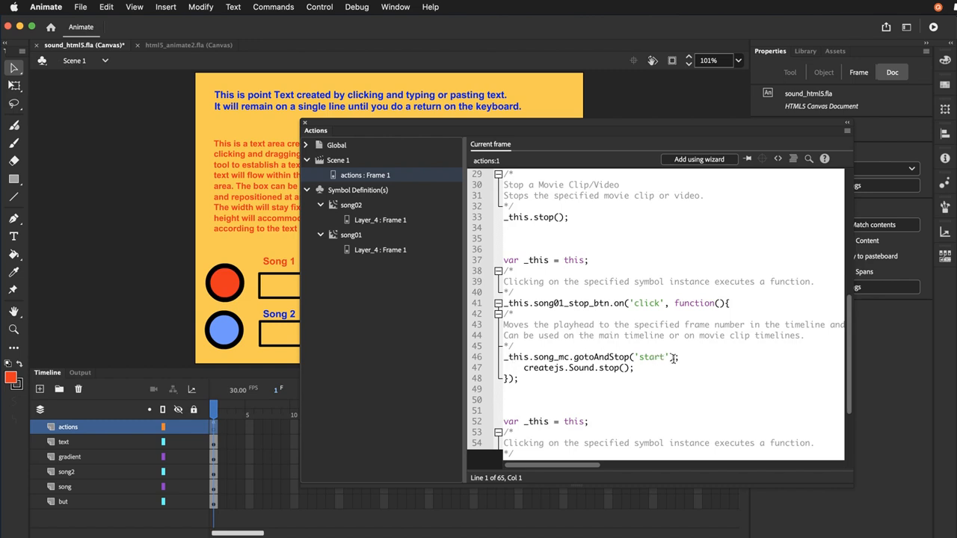
{"action": "left_click_drag", "start_coordinate": [682, 358], "coordinate": [503, 358]}
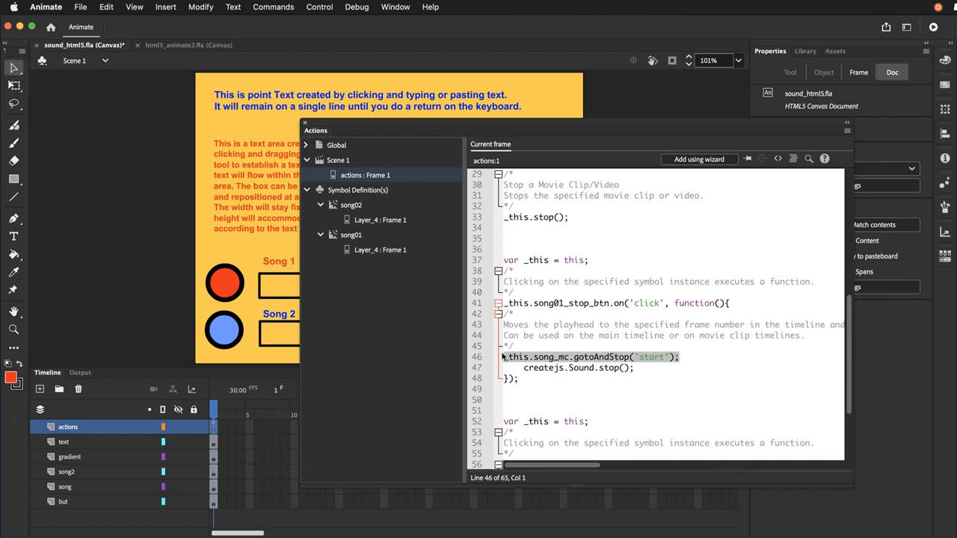
{"action": "left_click_drag", "start_coordinate": [652, 368], "coordinate": [521, 368]}
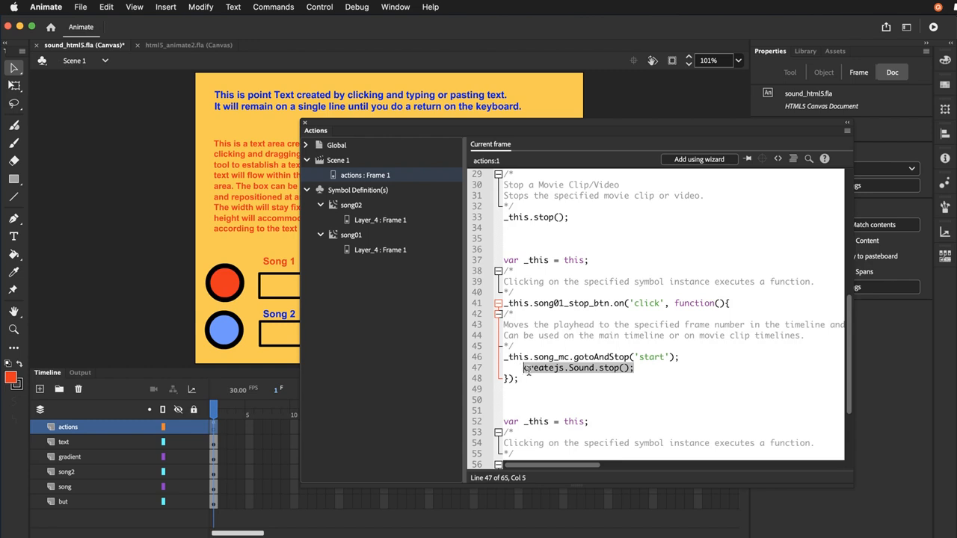
{"action": "right_click", "coordinate": [620, 372]}
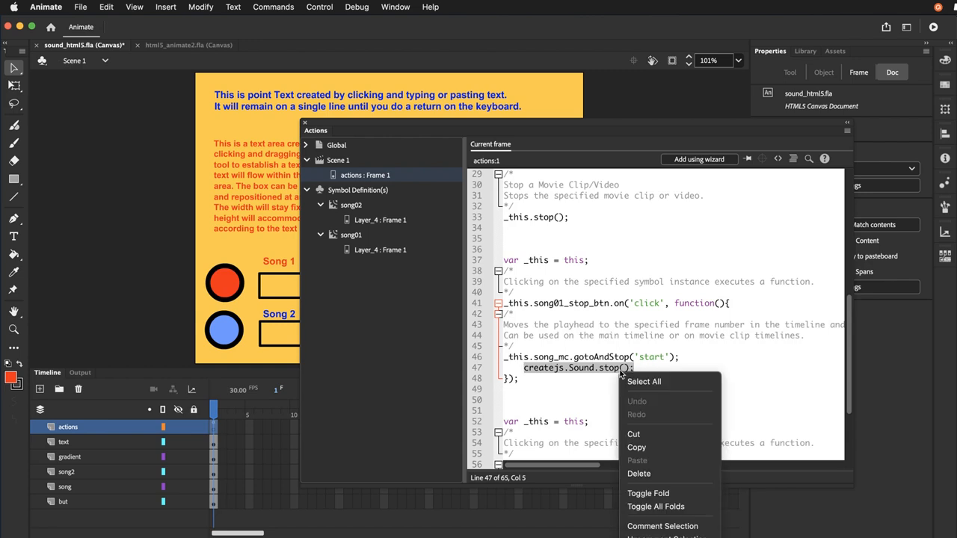
{"action": "left_click", "coordinate": [634, 449]}
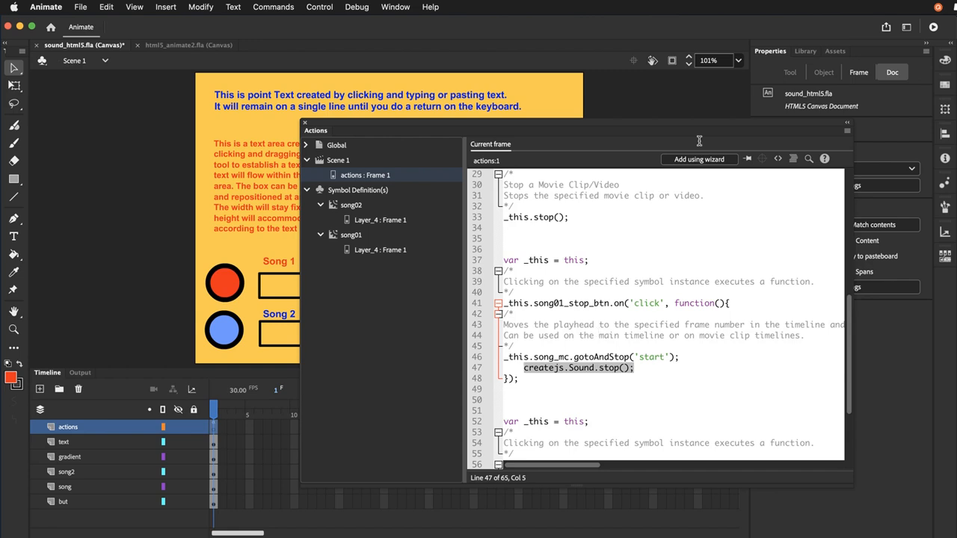
{"action": "left_click", "coordinate": [305, 123]}
Switch to html5_animate2.fla and open the Actions for frame 1 of the actions layer
{"action": "left_click", "coordinate": [176, 43]}
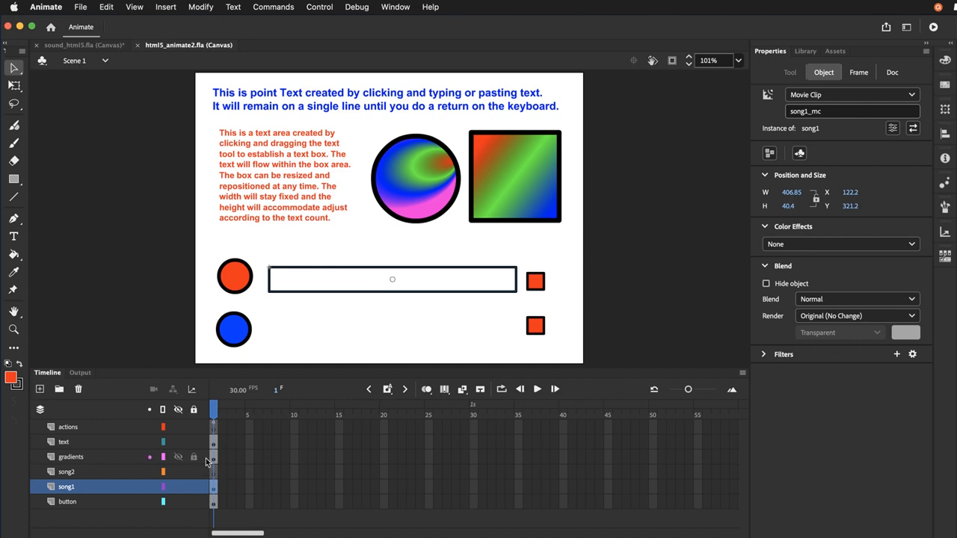
{"action": "left_click", "coordinate": [212, 425]}
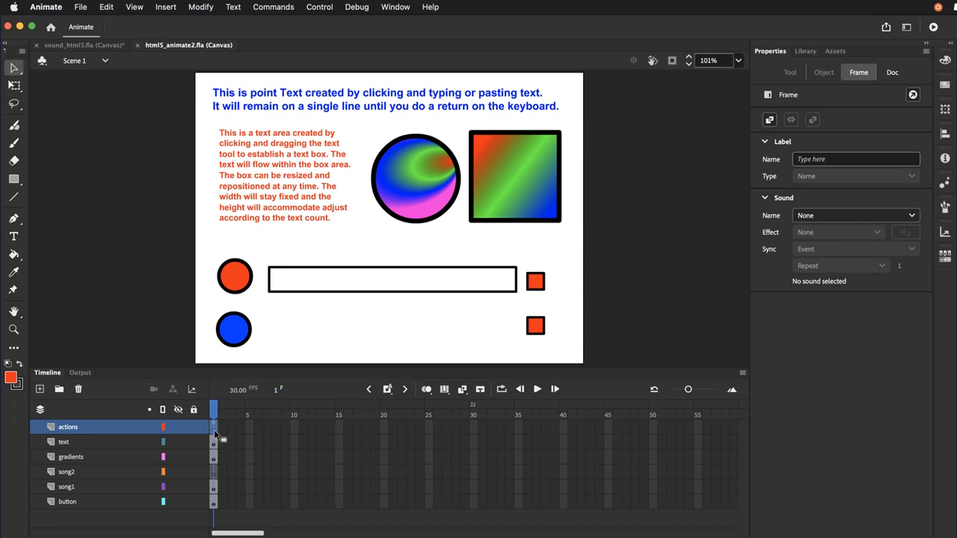
{"action": "left_click", "coordinate": [386, 9]}
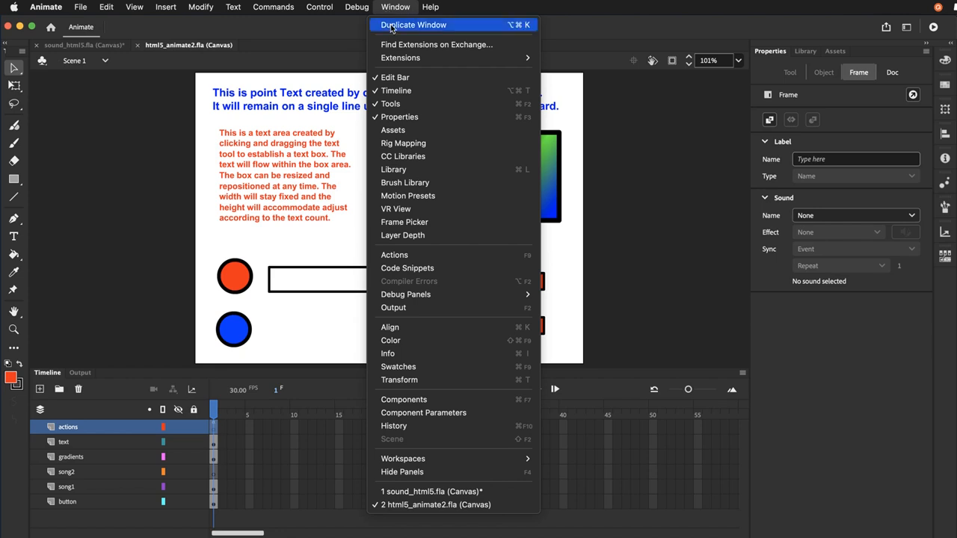
{"action": "mouse_move", "coordinate": [435, 299]}
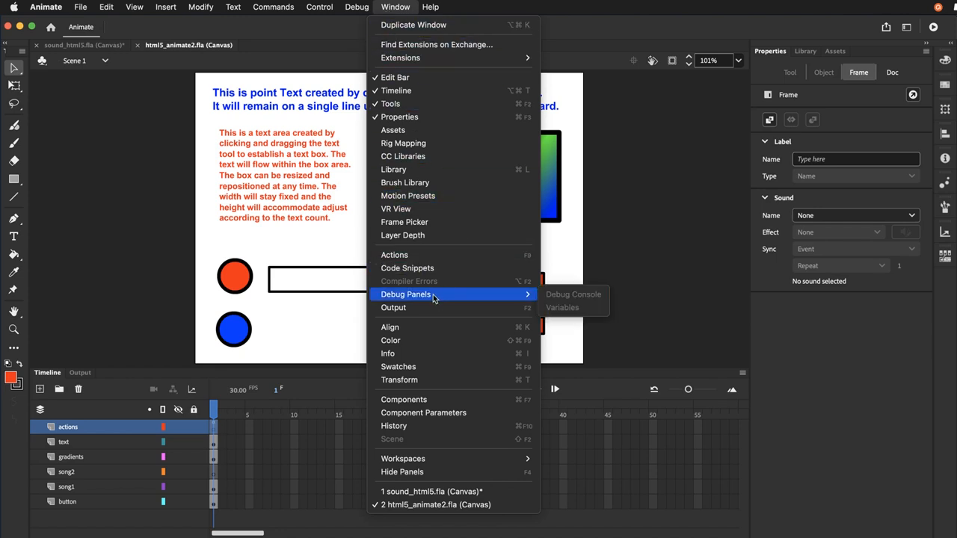
{"action": "left_click", "coordinate": [419, 256]}
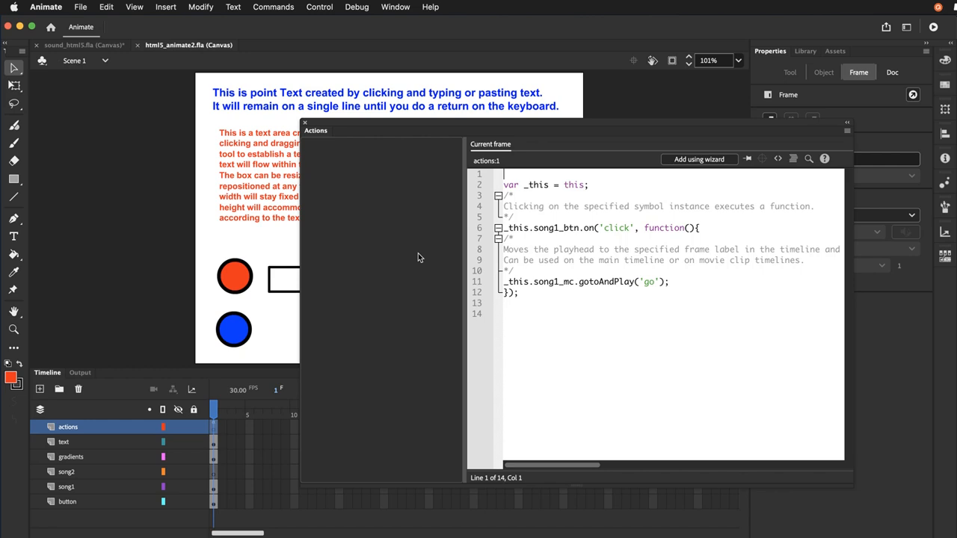
{"action": "left_click_drag", "start_coordinate": [394, 129], "coordinate": [419, 134]}
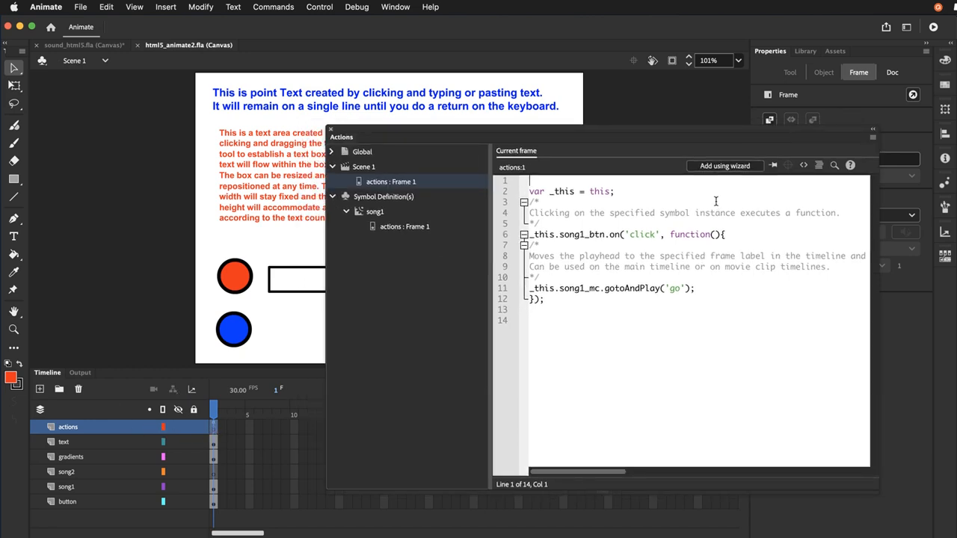
Use the action wizard to create a Go to frame label and Stop action on song1_mc with the label 'start'
{"action": "left_click", "coordinate": [740, 166]}
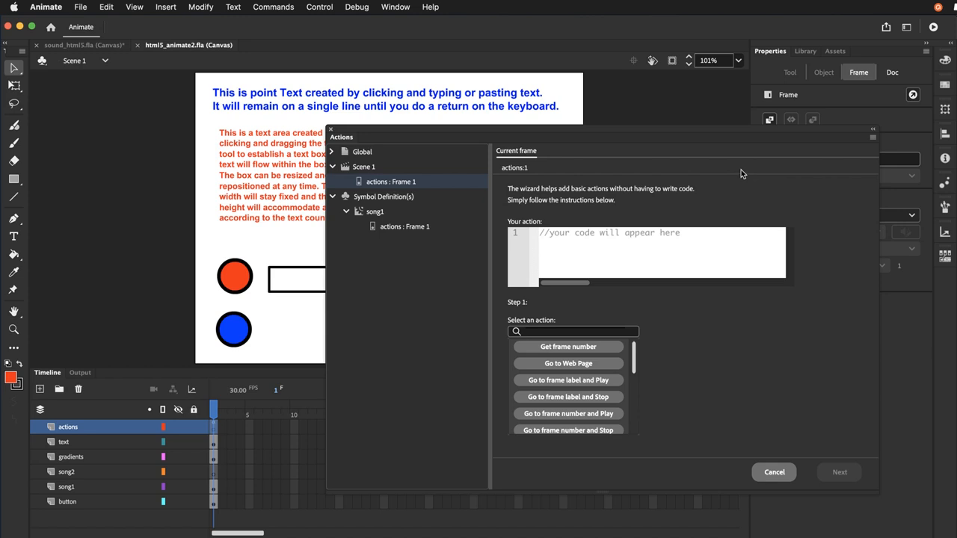
{"action": "left_click", "coordinate": [602, 399]}
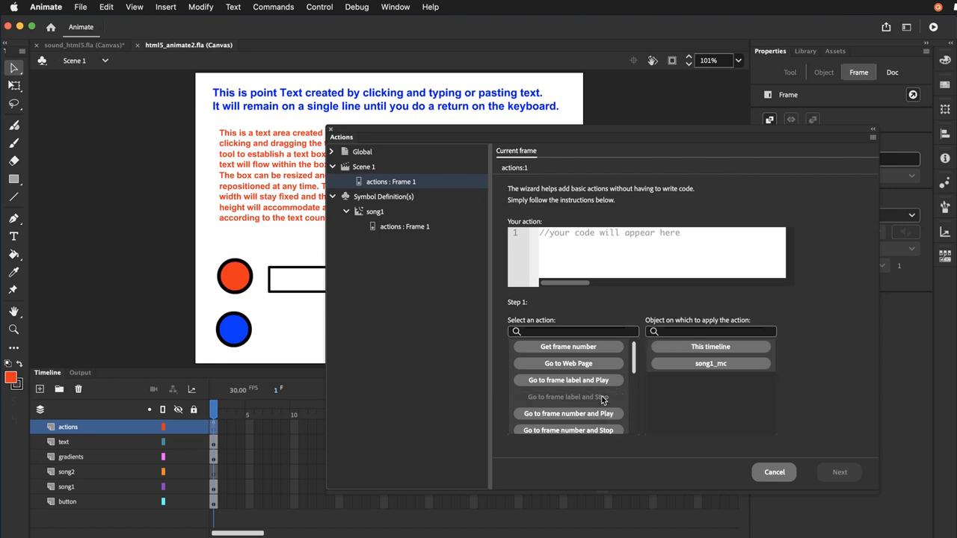
{"action": "left_click", "coordinate": [696, 364]}
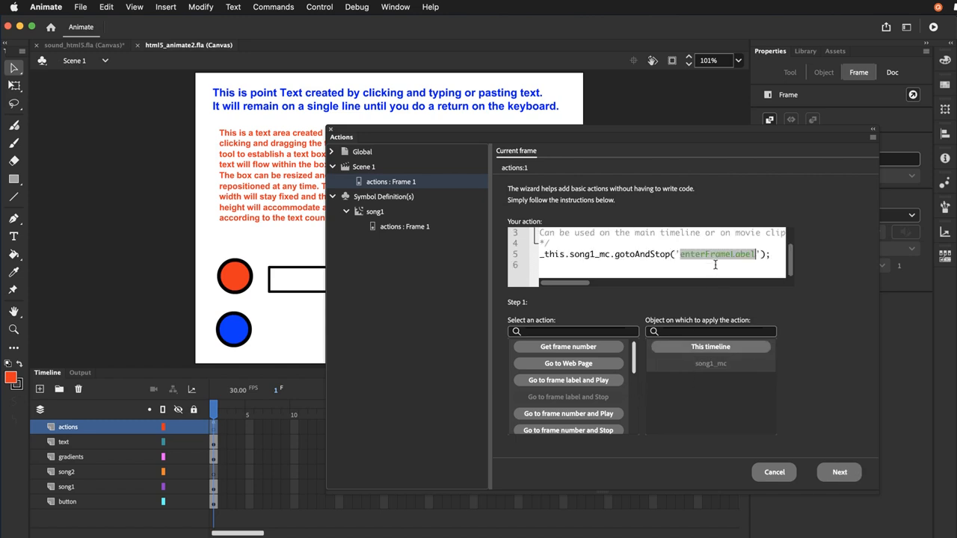
{"action": "type", "text": "start"}
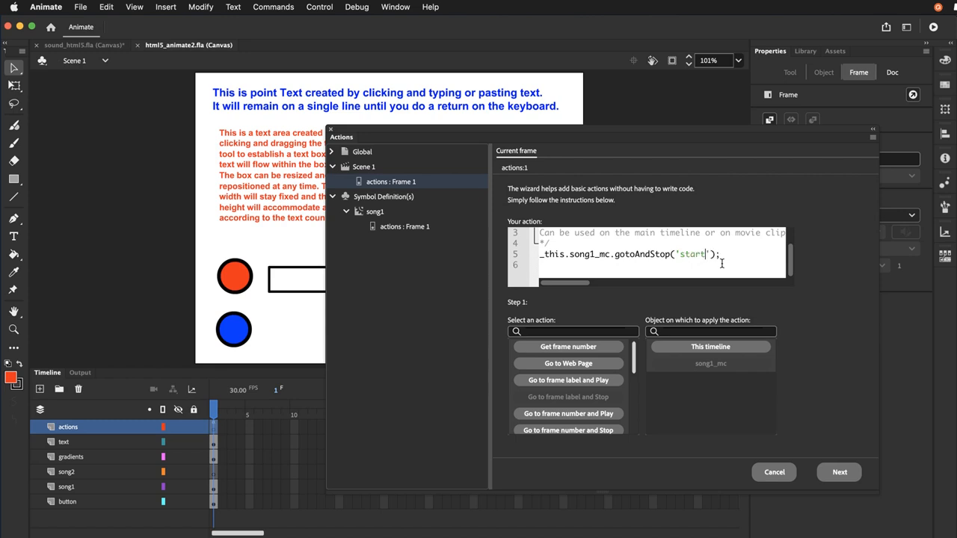
Set the wizard action to trigger on mouse click of song1_stop_btn, add the generated code, and save the document
{"action": "left_click", "coordinate": [835, 477]}
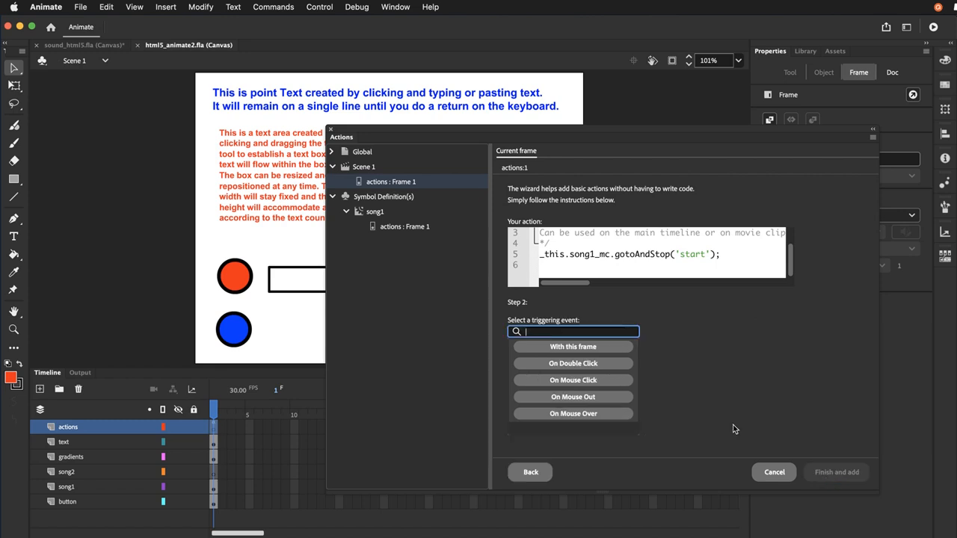
{"action": "left_click", "coordinate": [584, 384]}
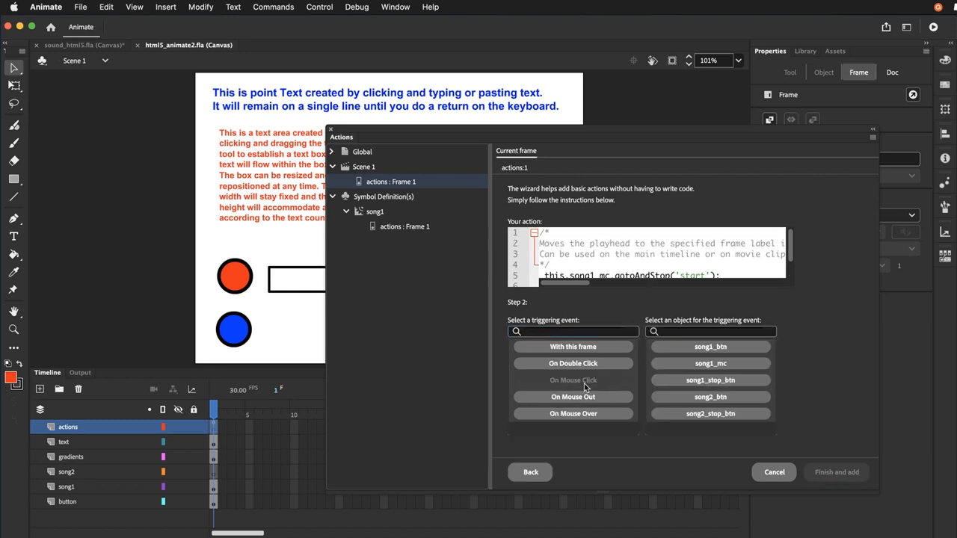
{"action": "left_click", "coordinate": [692, 380]}
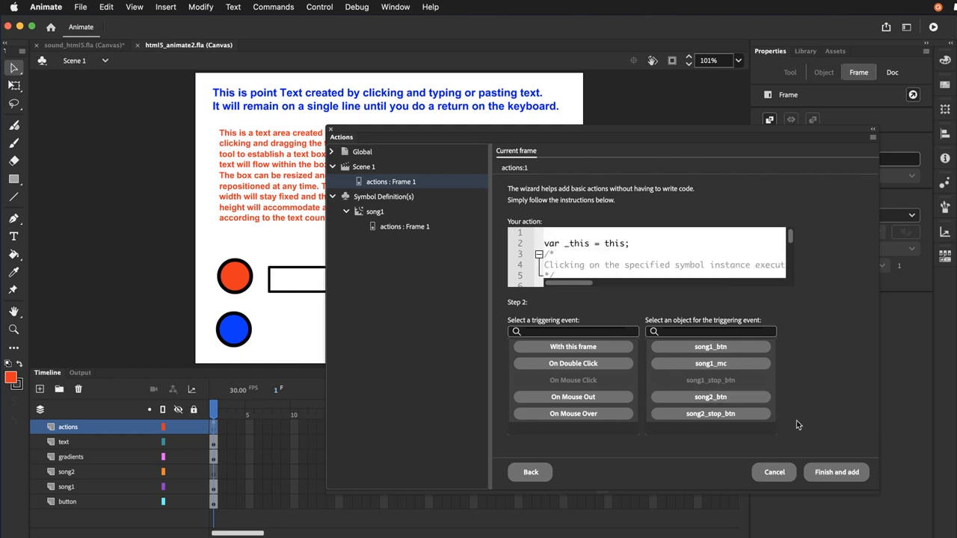
{"action": "left_click", "coordinate": [860, 474]}
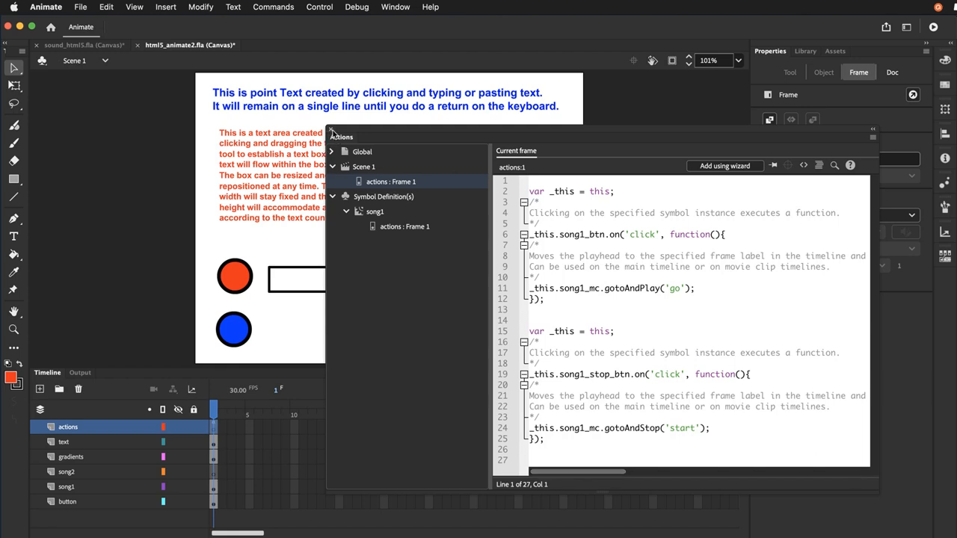
{"action": "left_click", "coordinate": [330, 129]}
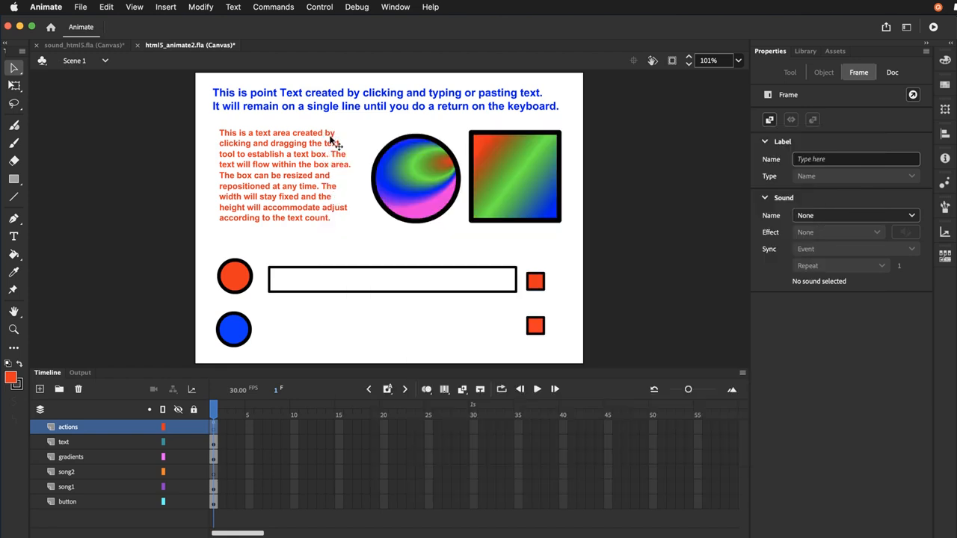
{"action": "left_click", "coordinate": [82, 7]}
{"action": "left_click", "coordinate": [82, 117]}
Paste createjs.Sound.stop(); on a new line below gotoAndStop('start') in the song1_stop_btn click handler, and save the document
{"action": "left_click", "coordinate": [407, 8]}
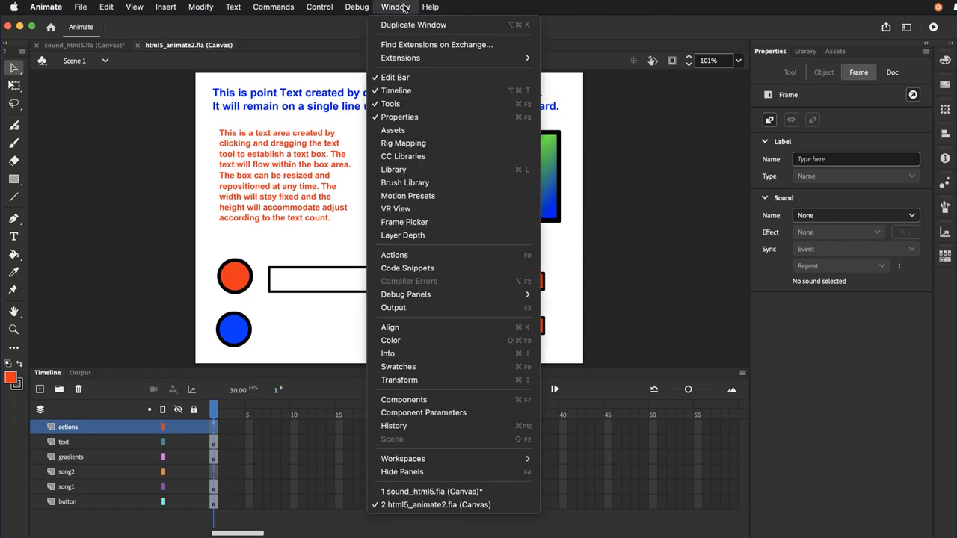
{"action": "left_click", "coordinate": [415, 255]}
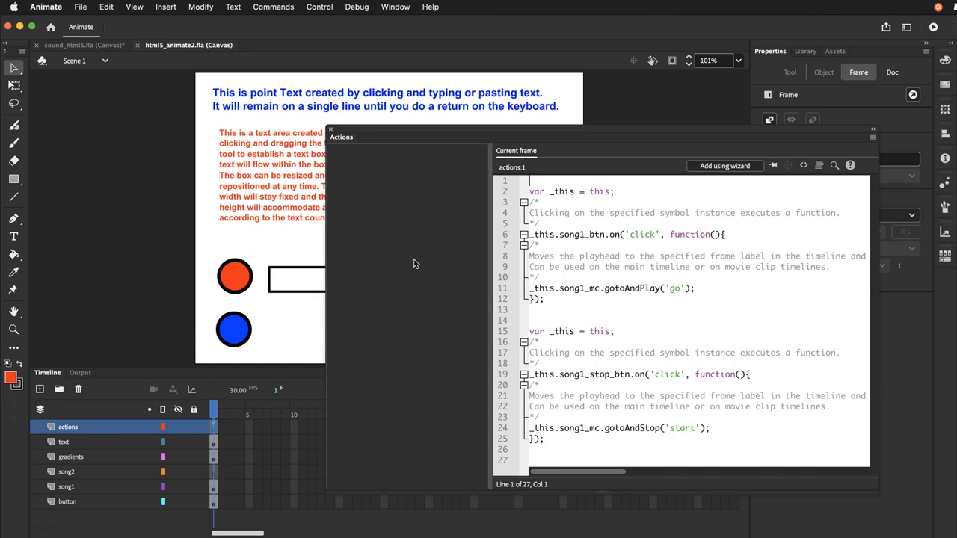
{"action": "left_click", "coordinate": [716, 430]}
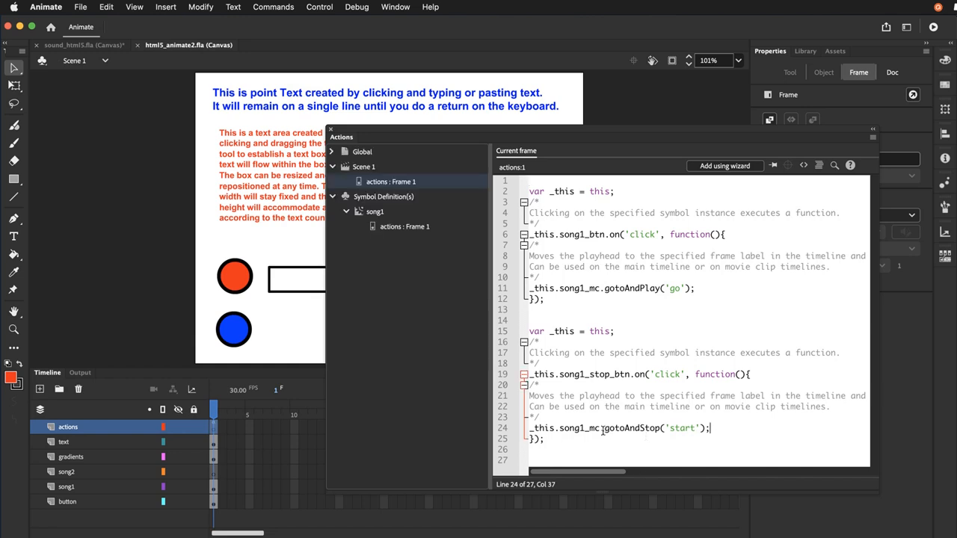
{"action": "left_click_drag", "start_coordinate": [729, 436], "coordinate": [528, 436]}
{"action": "left_click", "coordinate": [716, 433]}
{"action": "key", "text": "Return"}
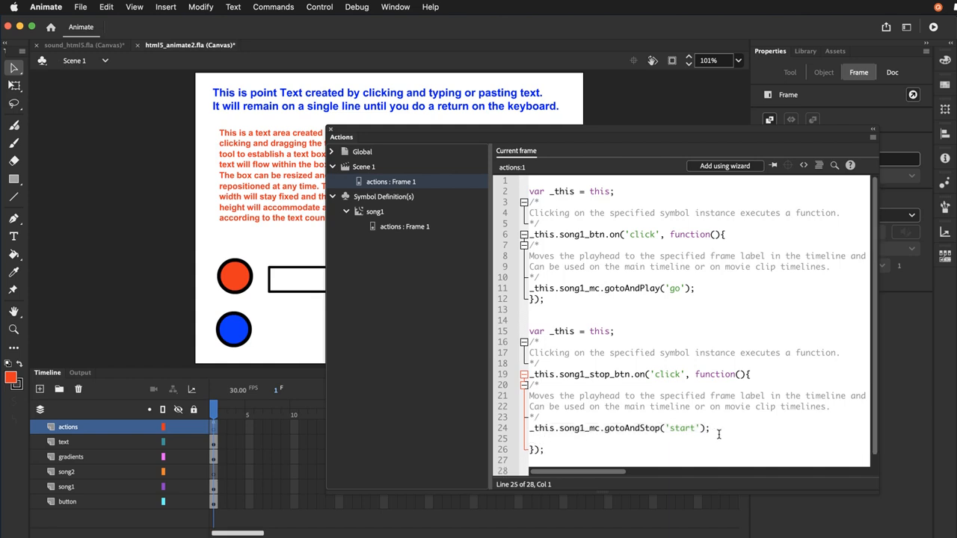
{"action": "type", "text": "createjs.Sound.stop();"}
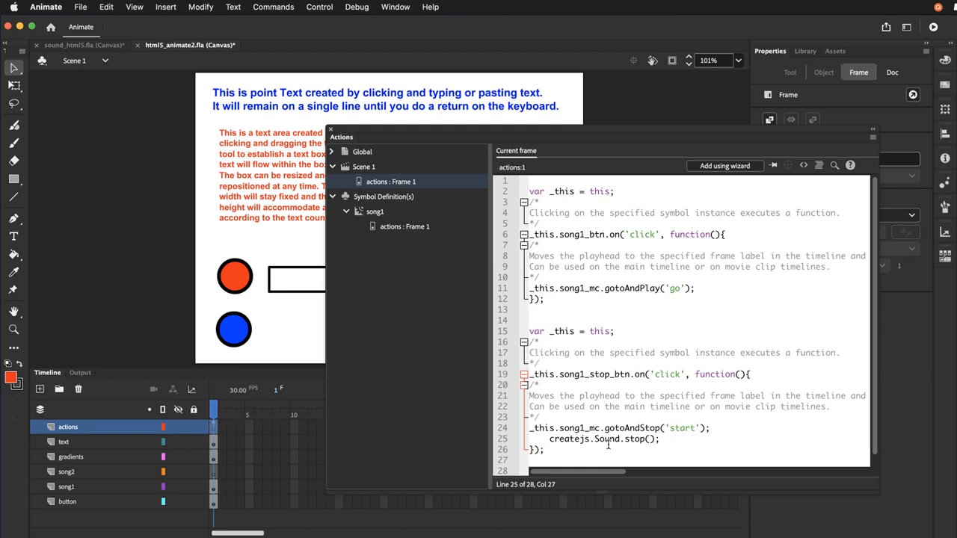
{"action": "left_click", "coordinate": [331, 129]}
{"action": "left_click", "coordinate": [80, 8]}
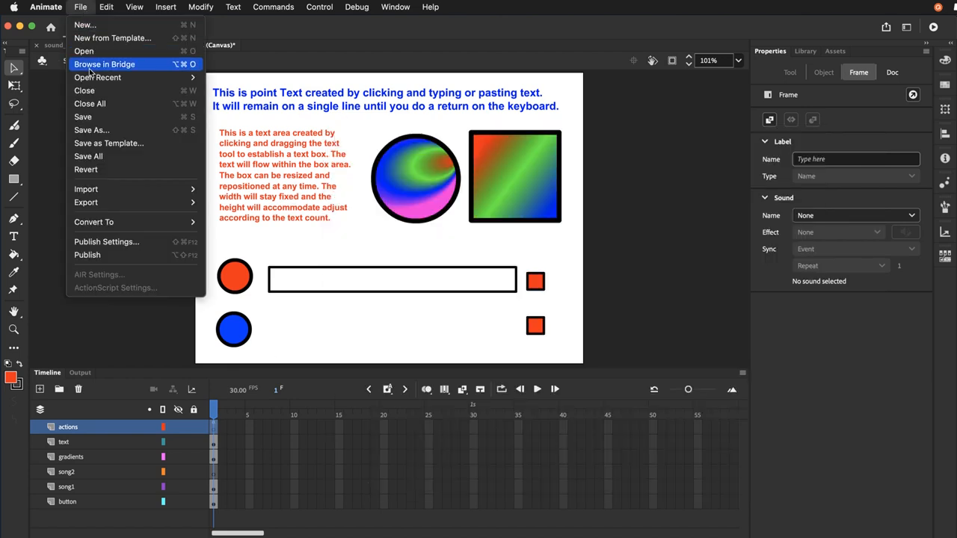
{"action": "left_click", "coordinate": [81, 120]}
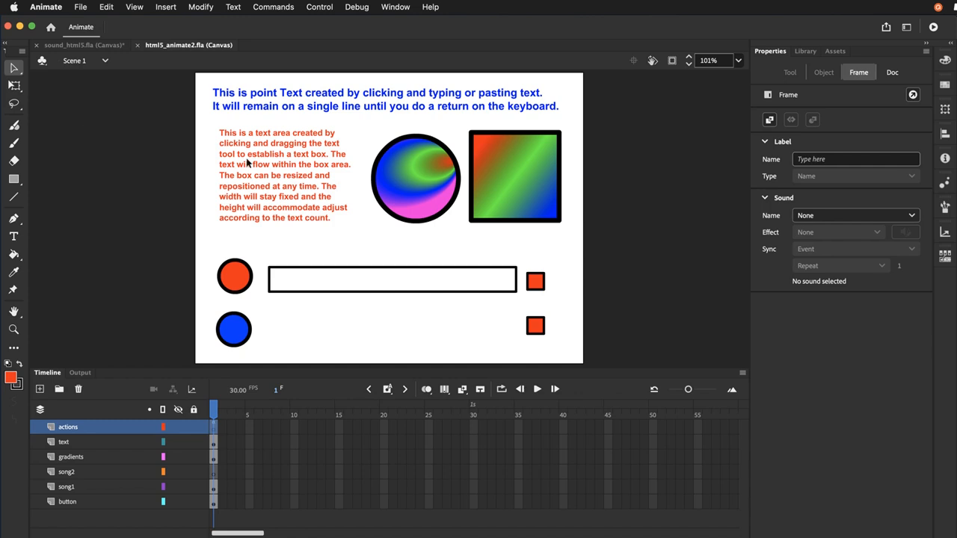
Test the movie in Firefox by repeatedly playing song 1 and stopping it with its red square button, and return to Animate
{"action": "key", "text": "super+Return"}
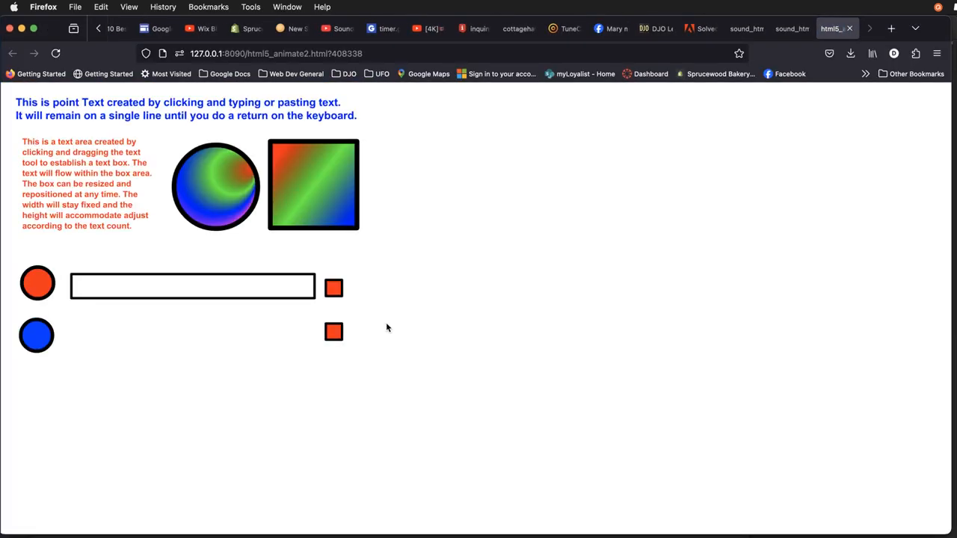
{"action": "left_click", "coordinate": [35, 291]}
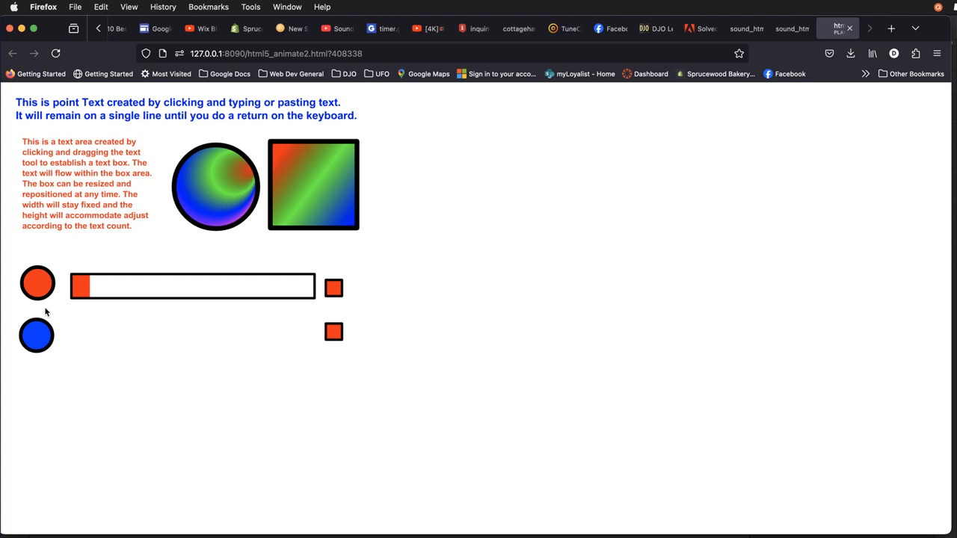
{"action": "left_click", "coordinate": [334, 290]}
{"action": "left_click", "coordinate": [40, 299]}
{"action": "left_click", "coordinate": [335, 291]}
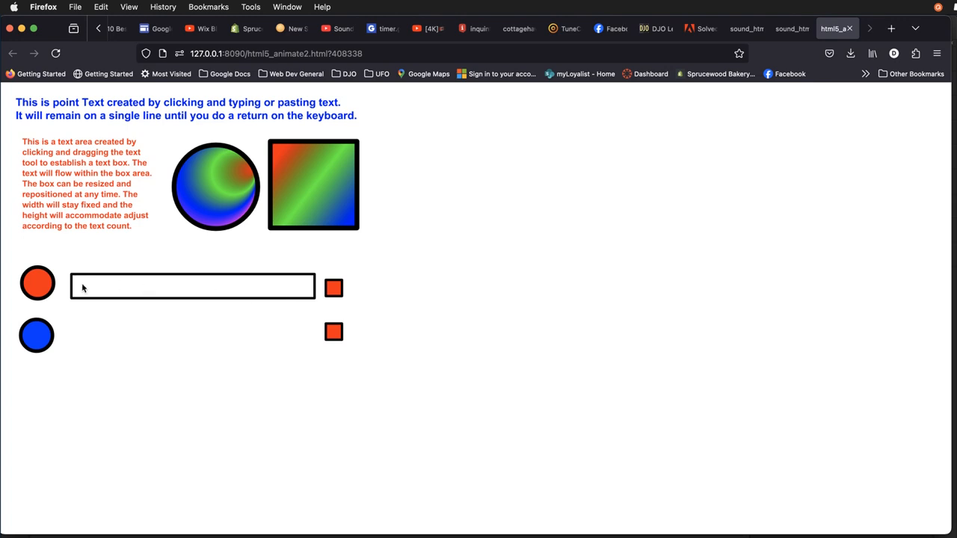
{"action": "left_click", "coordinate": [46, 292]}
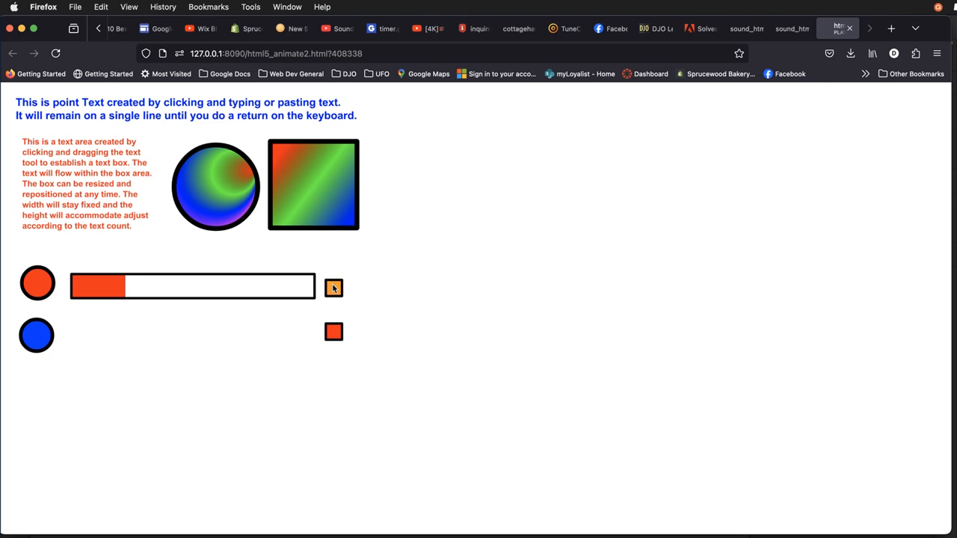
{"action": "left_click", "coordinate": [334, 288]}
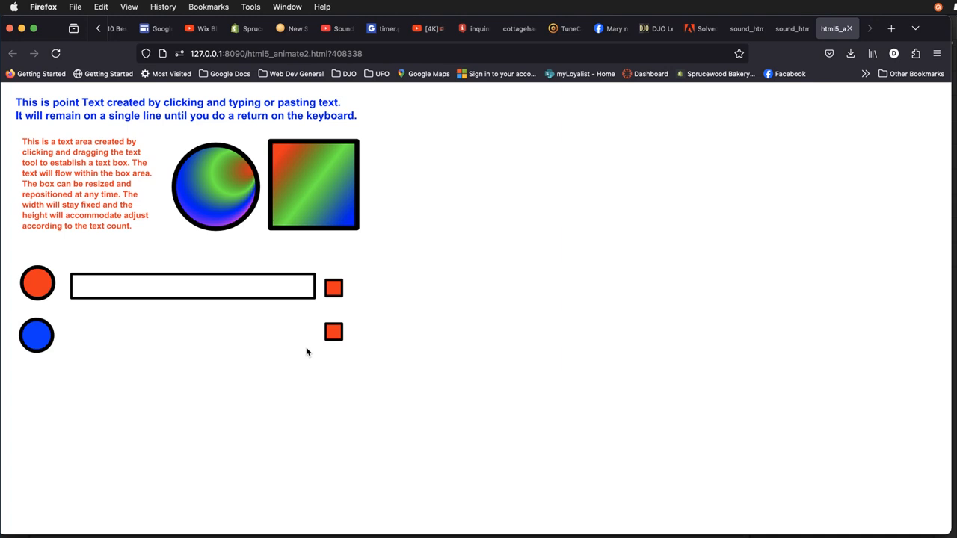
{"action": "key", "text": "super+Tab"}
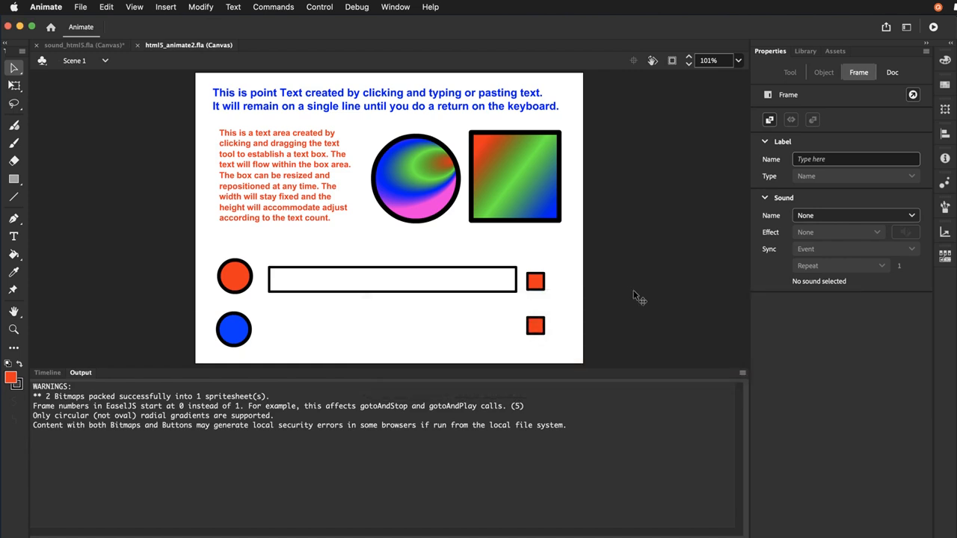
Change the document's stage colour to #FFCC33
{"action": "left_click", "coordinate": [579, 254]}
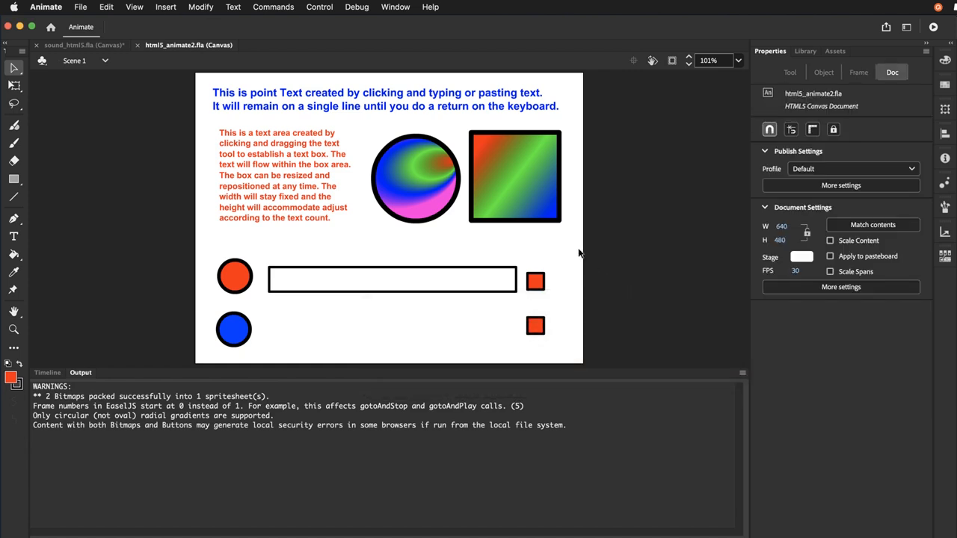
{"action": "left_click", "coordinate": [805, 258]}
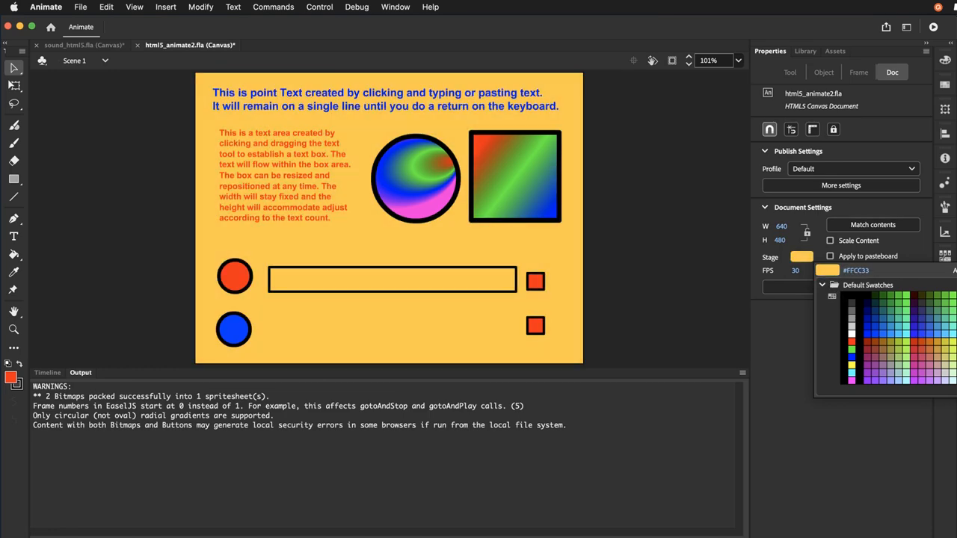
{"action": "left_click", "coordinate": [956, 350]}
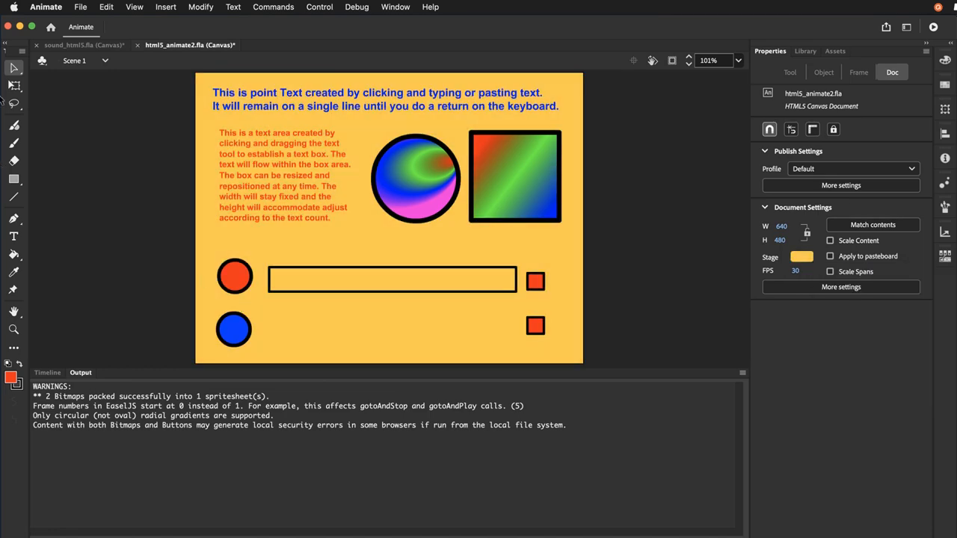
Test the movie with the new stage colour in Firefox, playing and stopping song 1
{"action": "key", "text": "super+Return"}
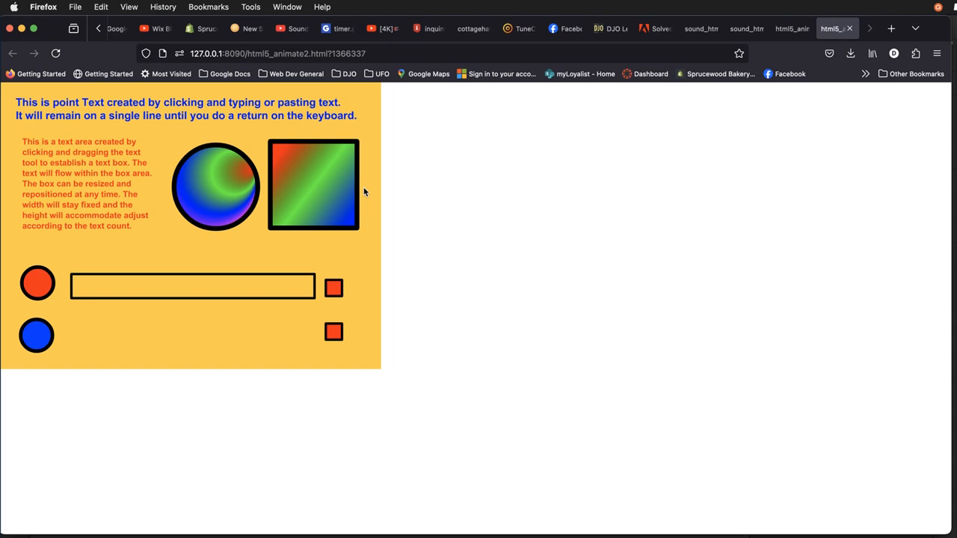
{"action": "left_click", "coordinate": [35, 291]}
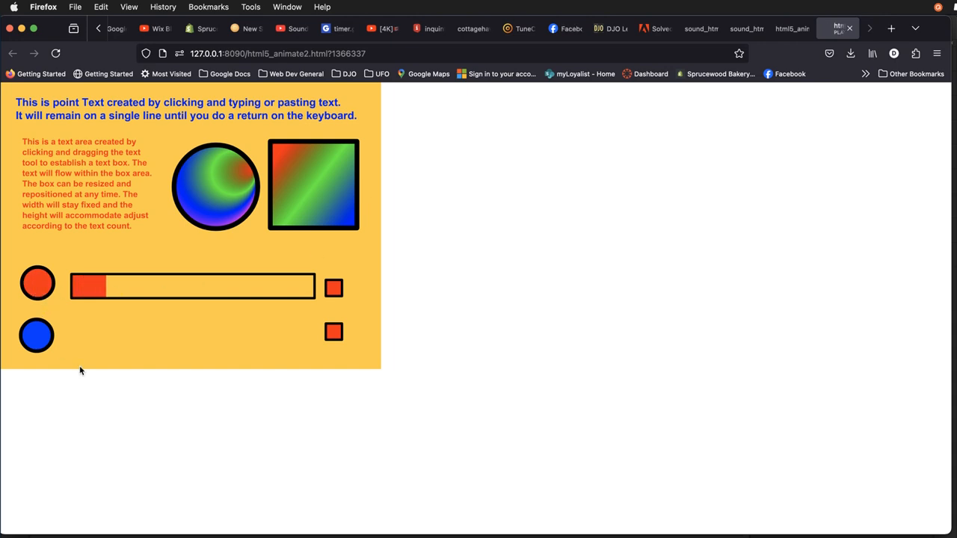
{"action": "left_click", "coordinate": [337, 289]}
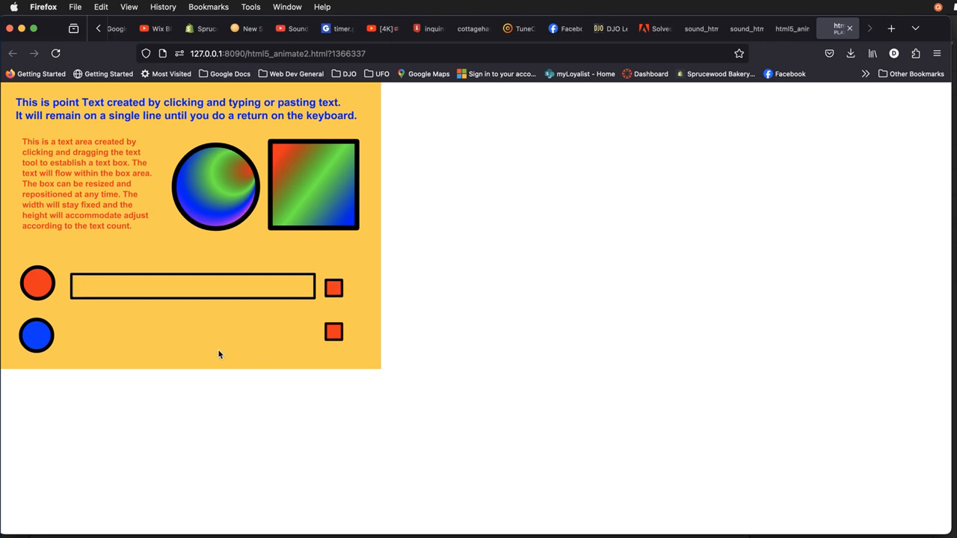